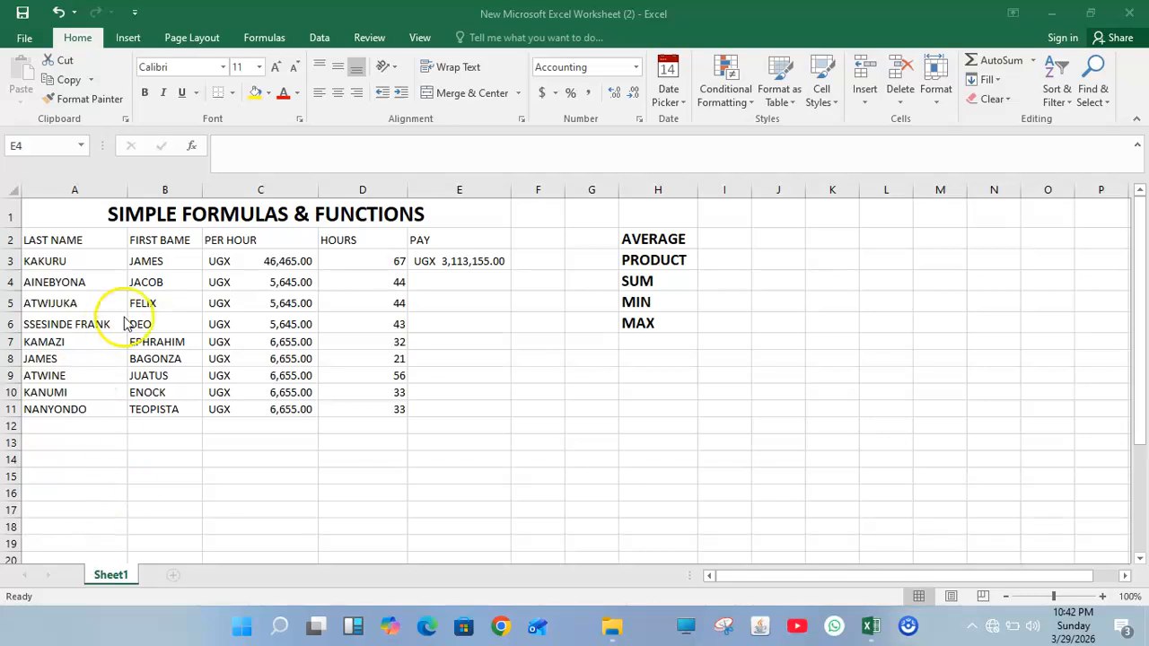
Step: Replace E3's formula with =PRODUCT(C3:D3), giving UGX 3,113,155.00
{"action": "left_click", "coordinate": [461, 261]}
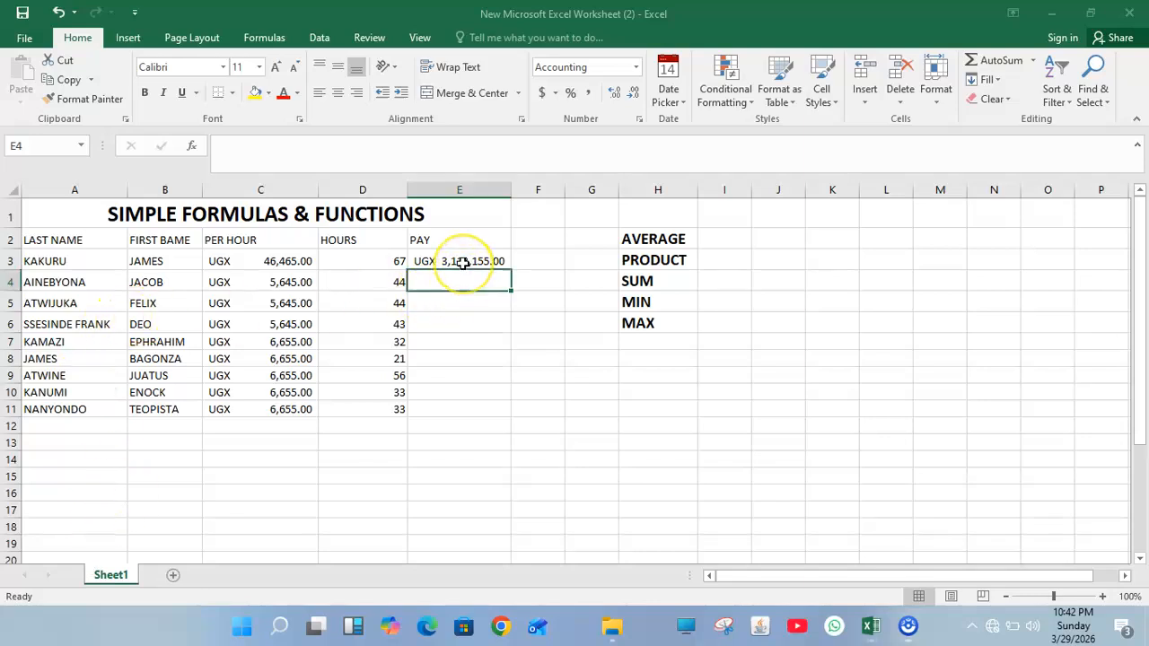
{"action": "double_click", "coordinate": [461, 261]}
{"action": "key", "text": "BackSpace"}
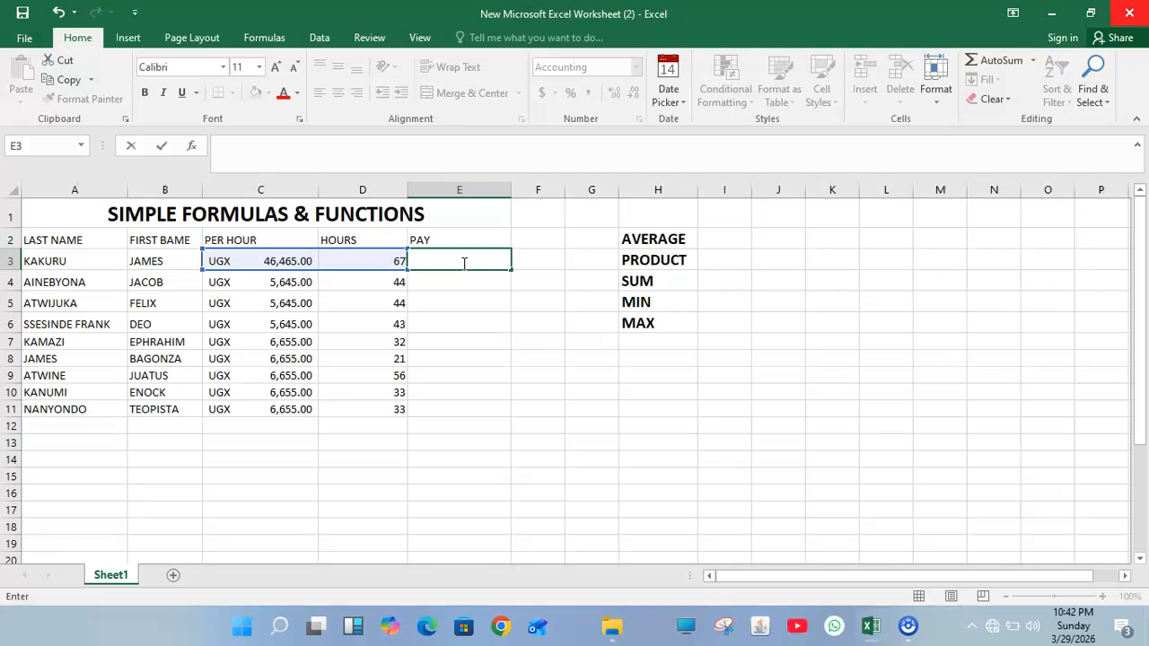
{"action": "type", "text": "="}
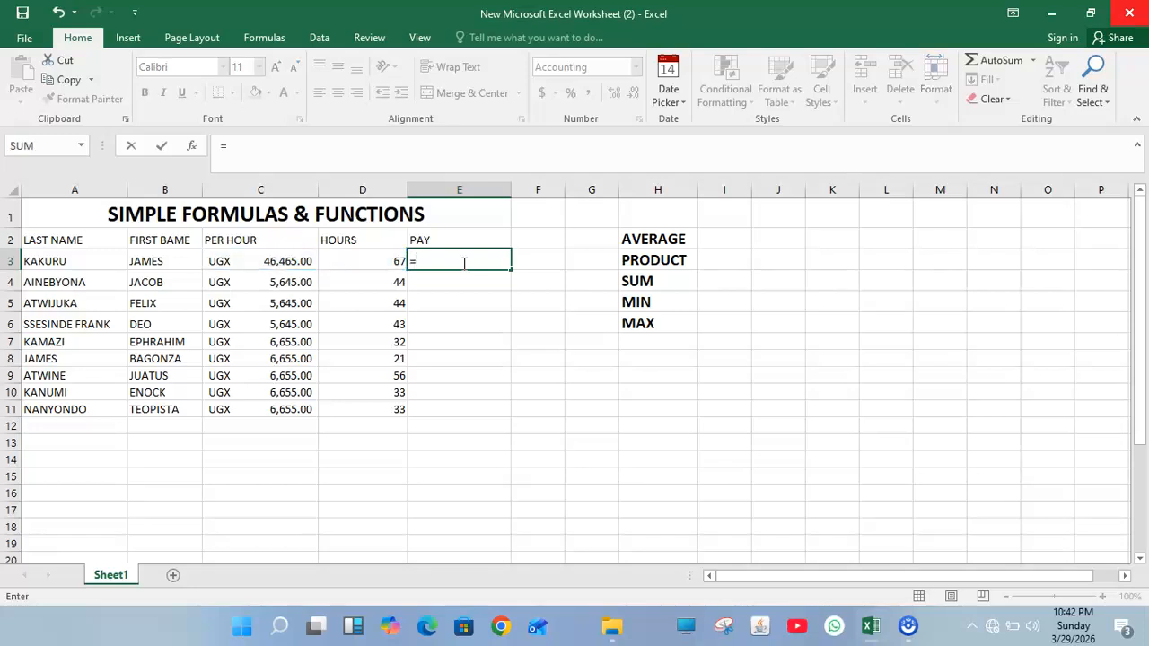
{"action": "type", "text": "PR"}
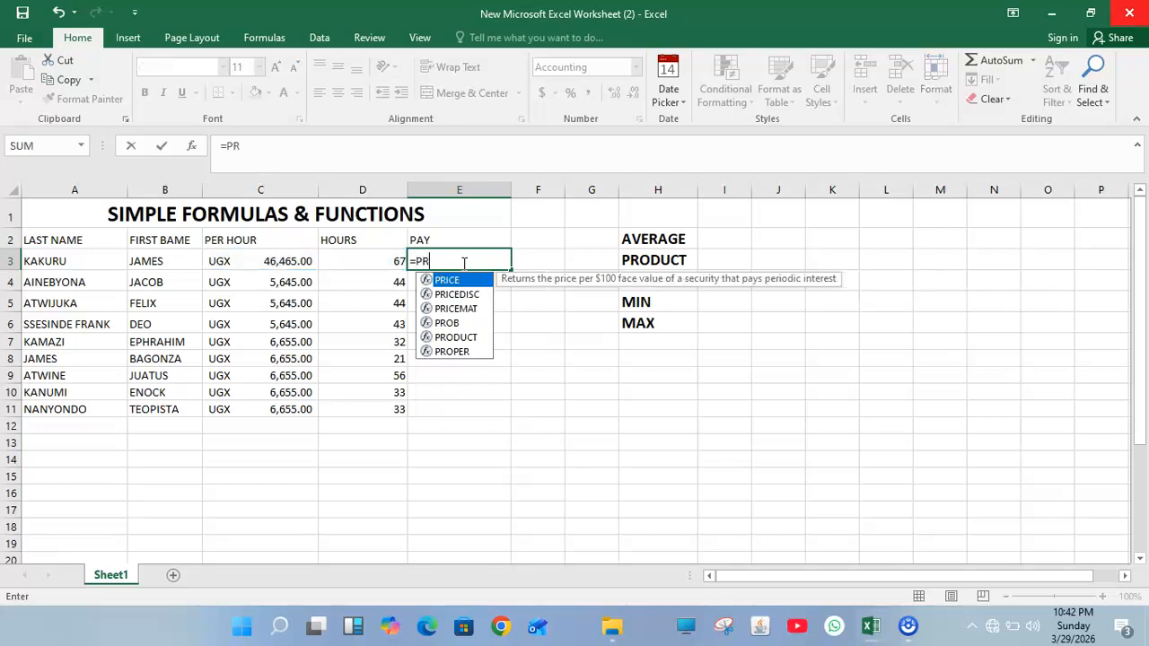
{"action": "left_click", "coordinate": [460, 338]}
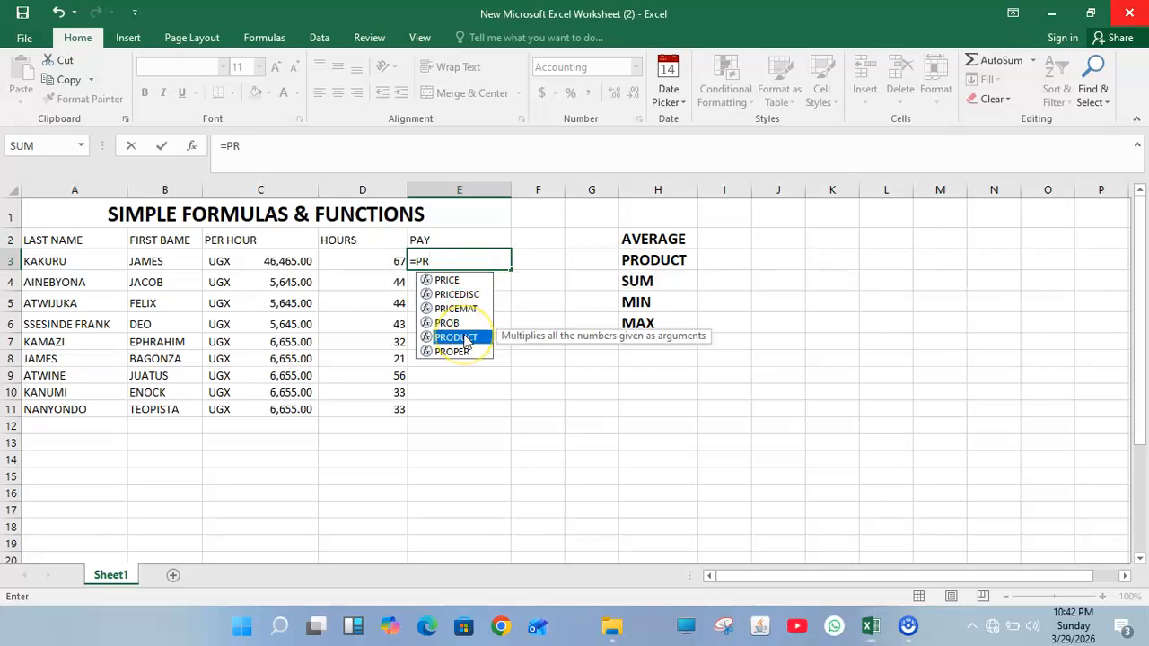
{"action": "double_click", "coordinate": [464, 338]}
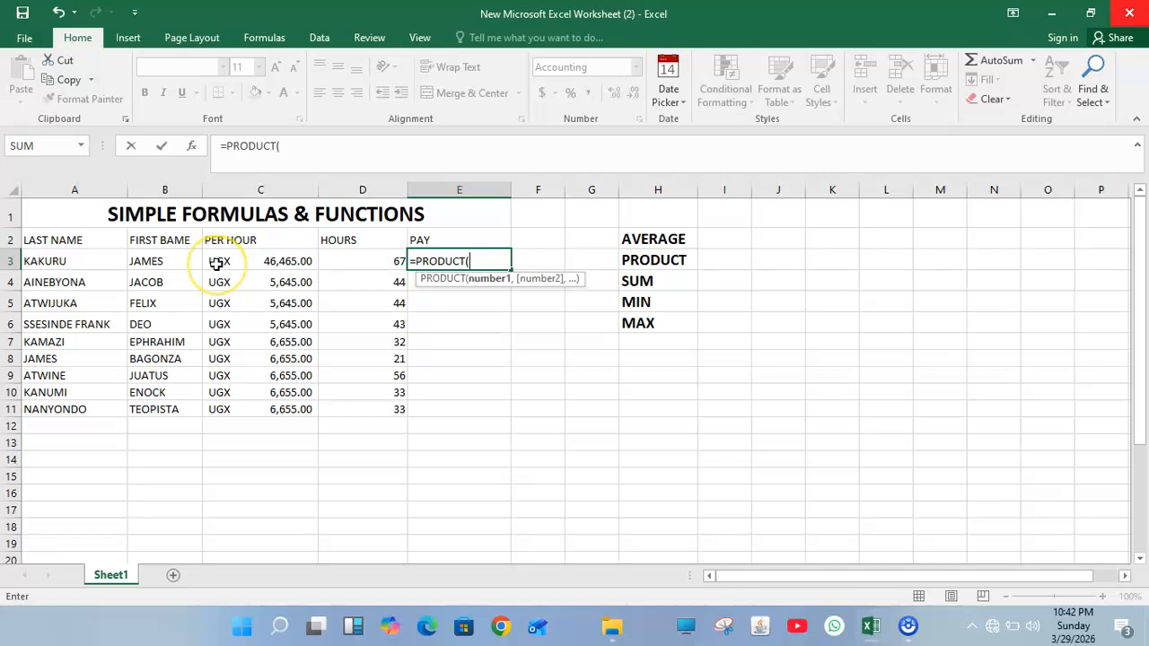
{"action": "left_click_drag", "start_coordinate": [217, 264], "coordinate": [342, 257]}
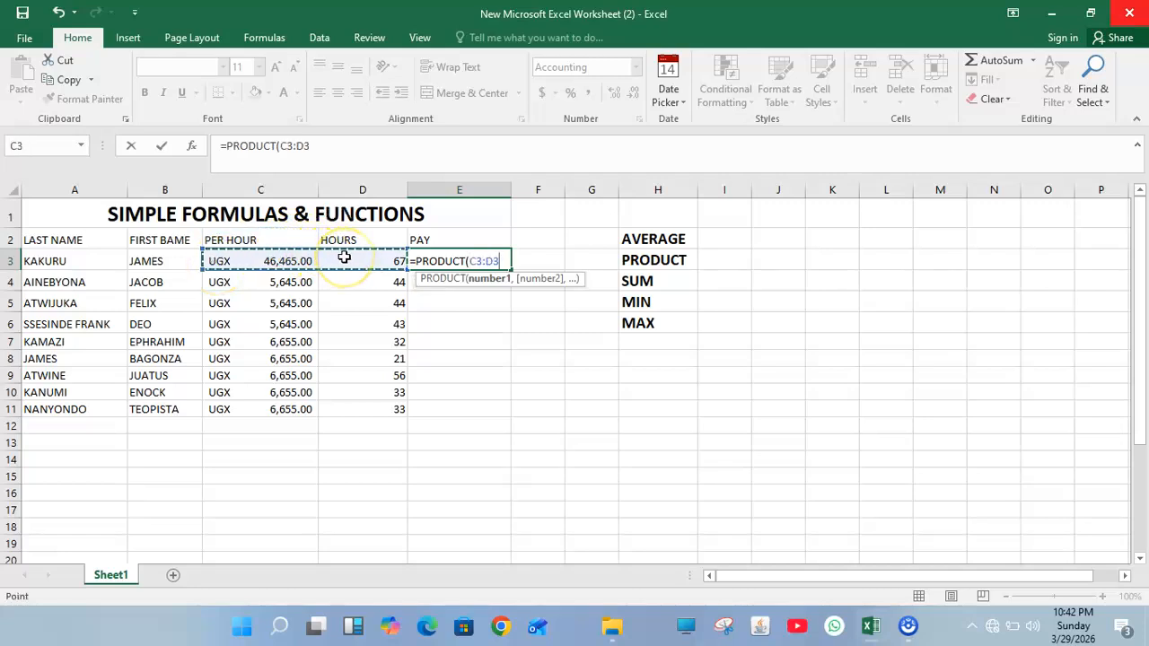
{"action": "key", "text": "Return"}
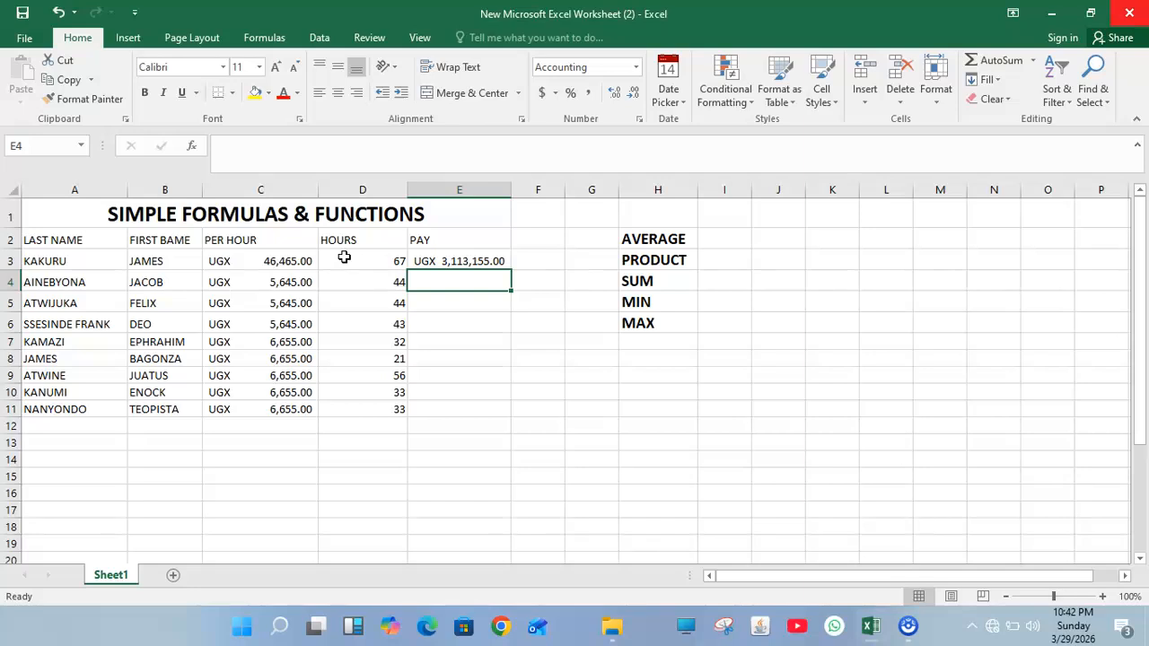
Step: Fill the PRODUCT formula from E3 down to E11 so every employee has a pay figure
{"action": "left_click", "coordinate": [499, 259]}
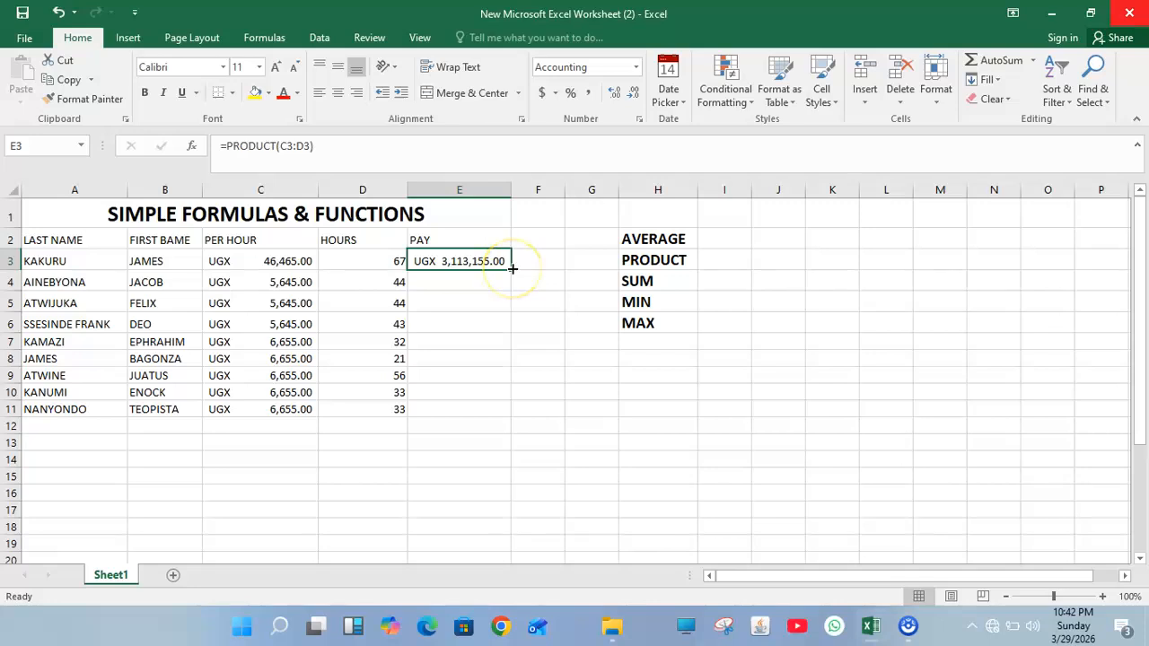
{"action": "left_click_drag", "start_coordinate": [512, 268], "coordinate": [512, 413]}
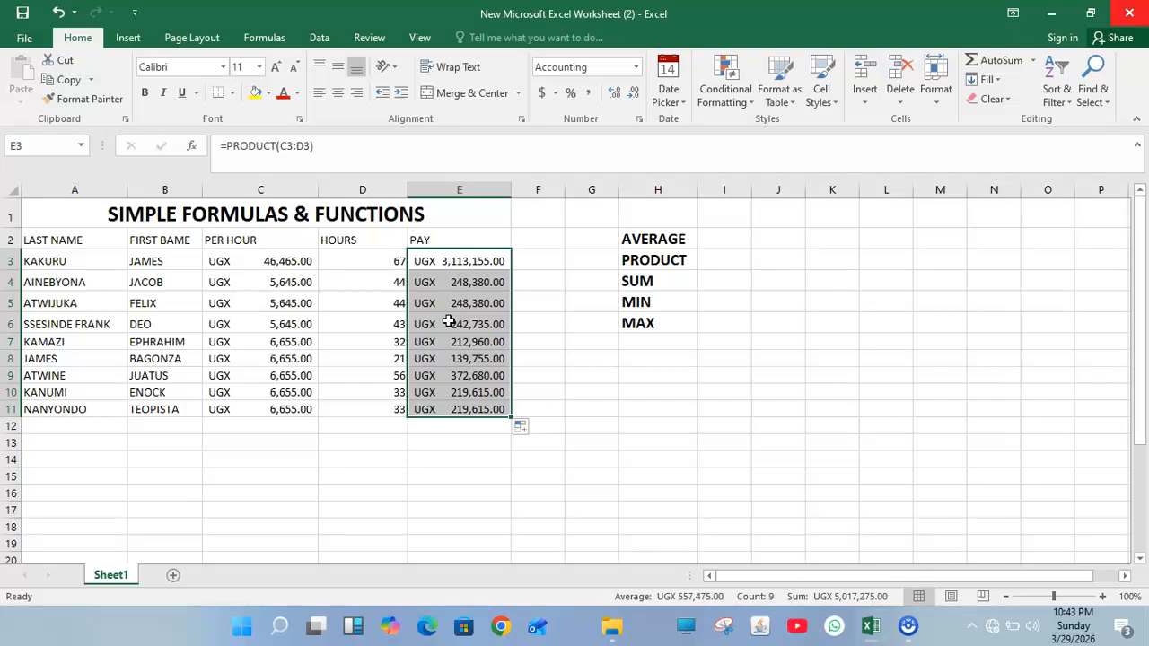
Step: Enter =C3*D3 in F3 to multiply the first employee's rate by hours
{"action": "left_click", "coordinate": [538, 260]}
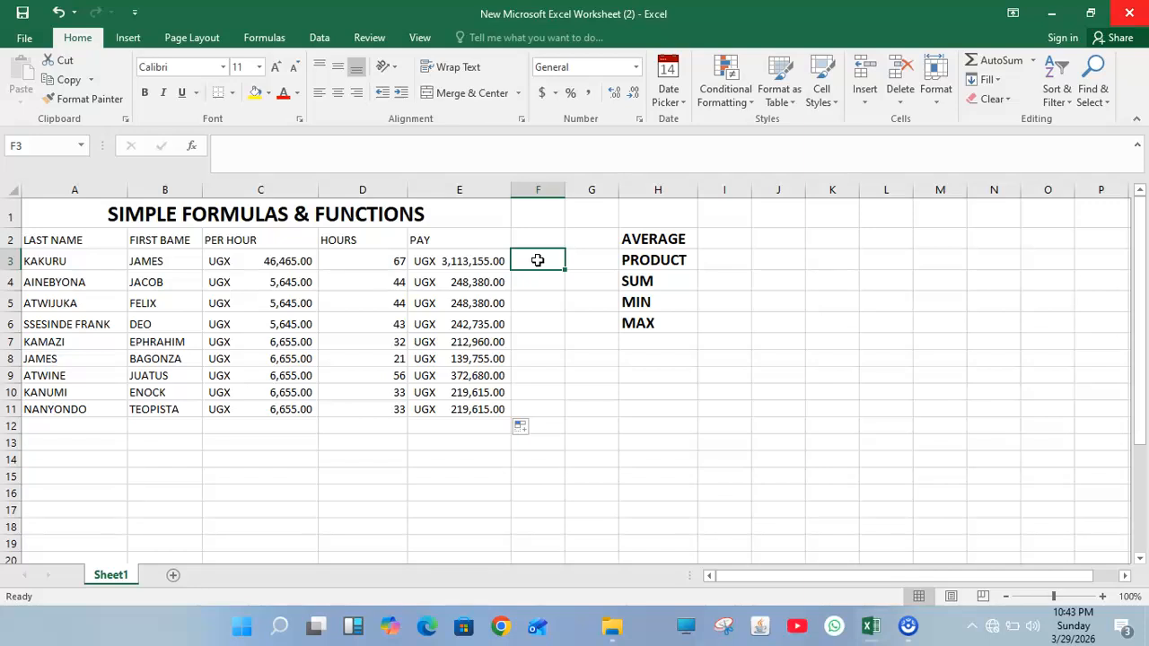
{"action": "type", "text": "="}
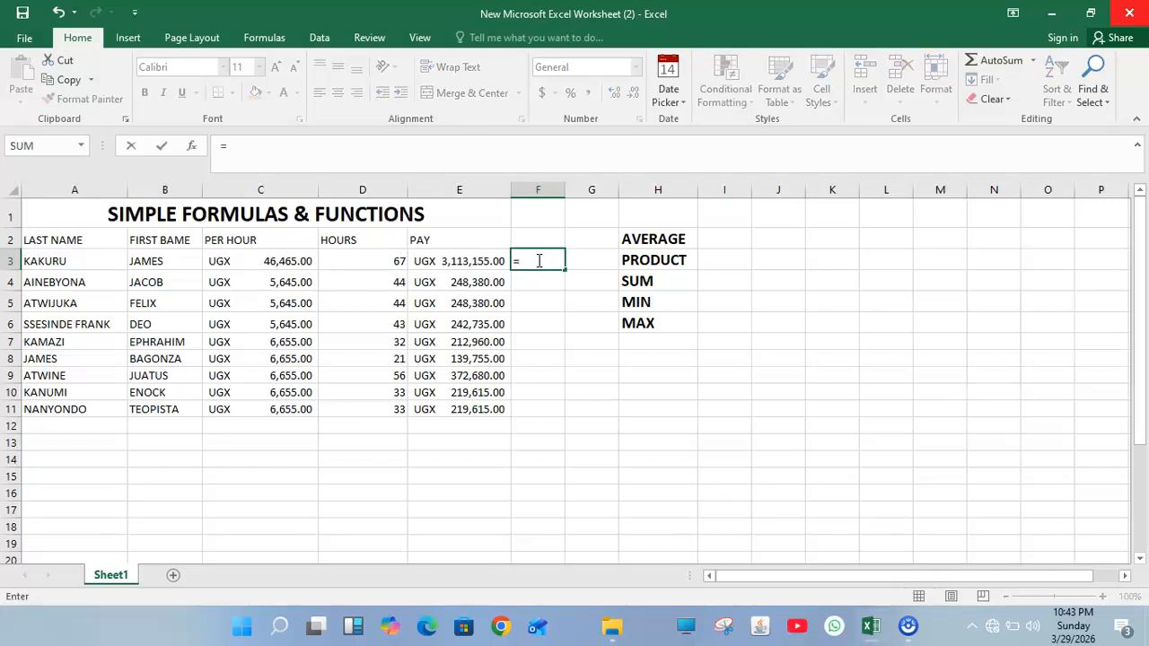
{"action": "left_click", "coordinate": [255, 261]}
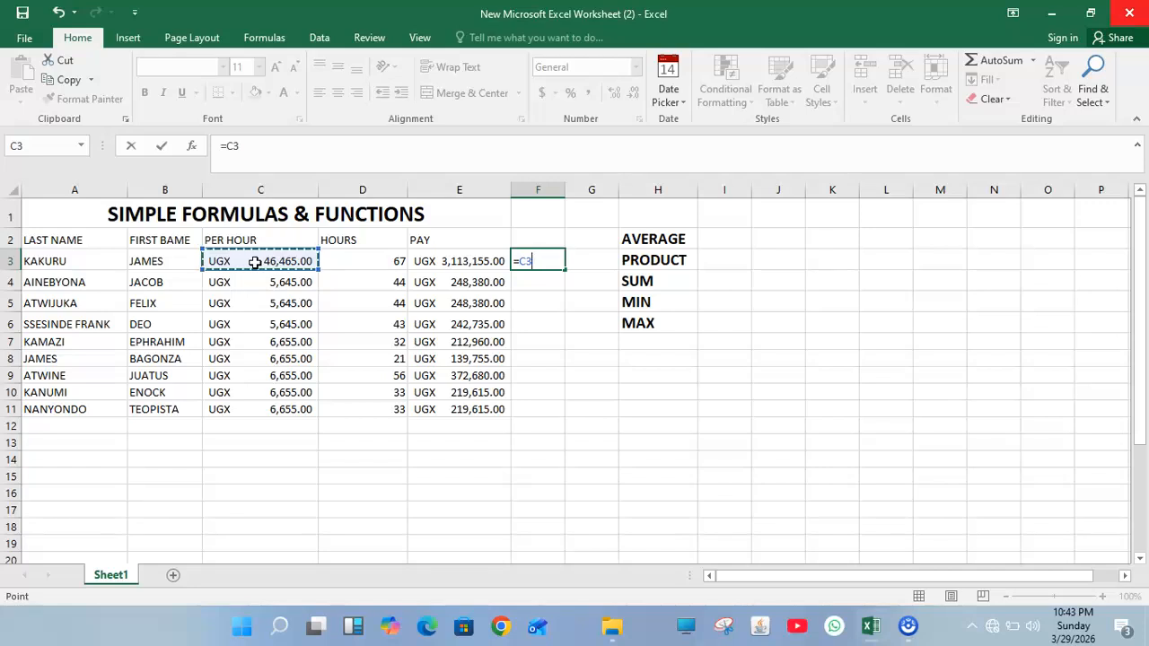
{"action": "type", "text": "*"}
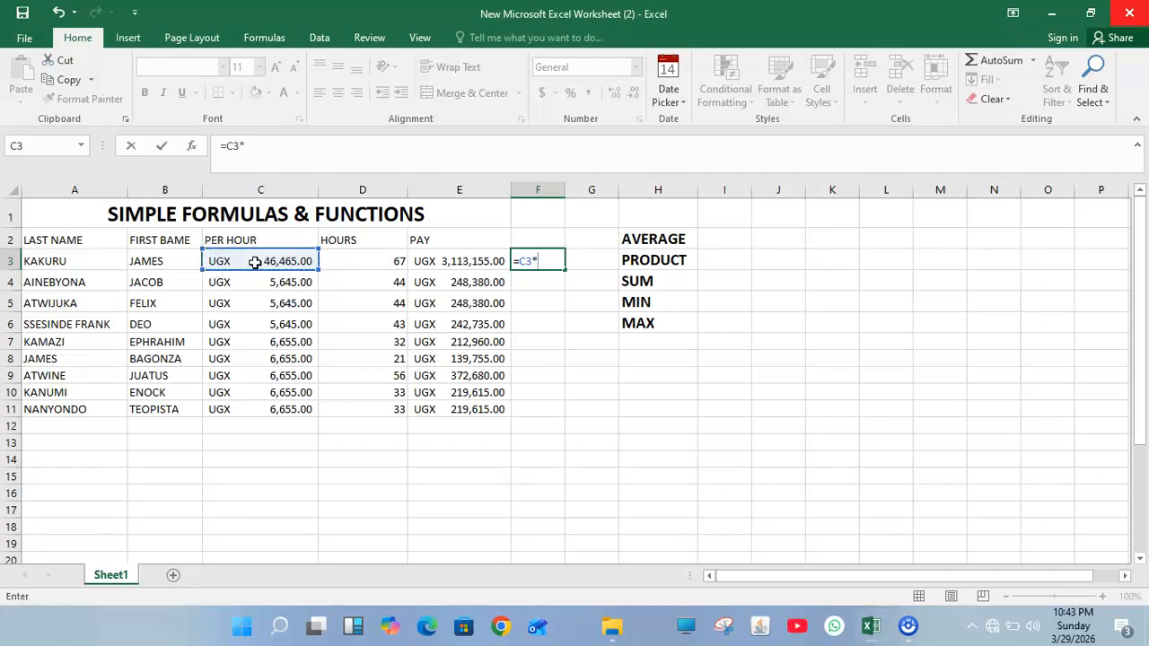
{"action": "left_click", "coordinate": [346, 260]}
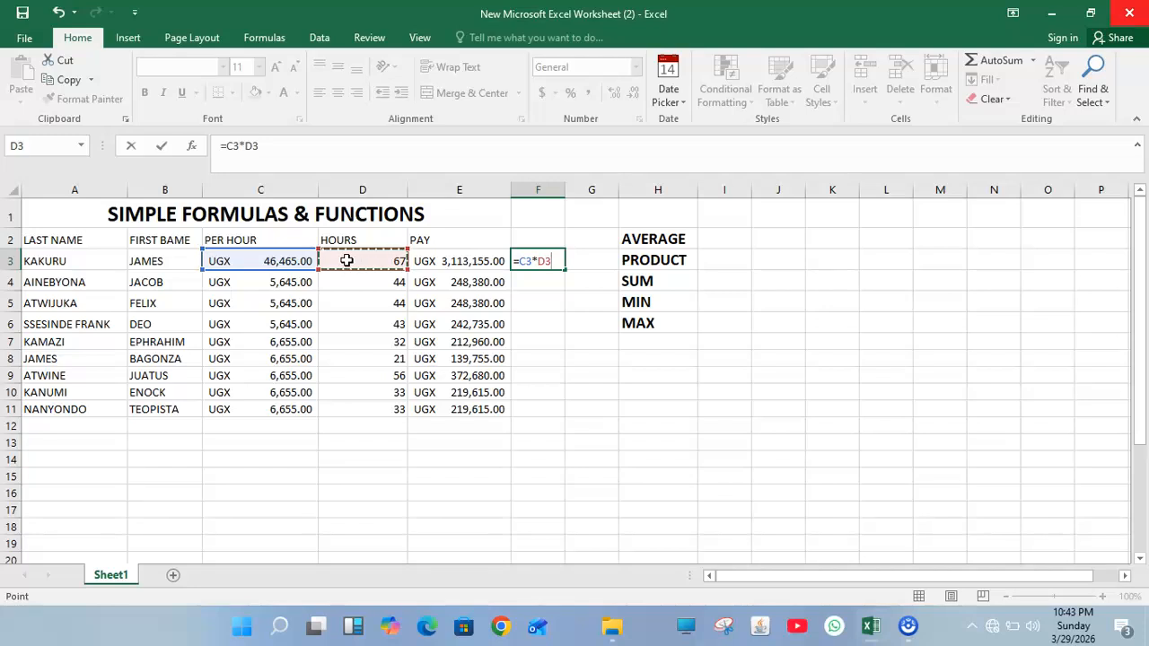
{"action": "key", "text": "Return"}
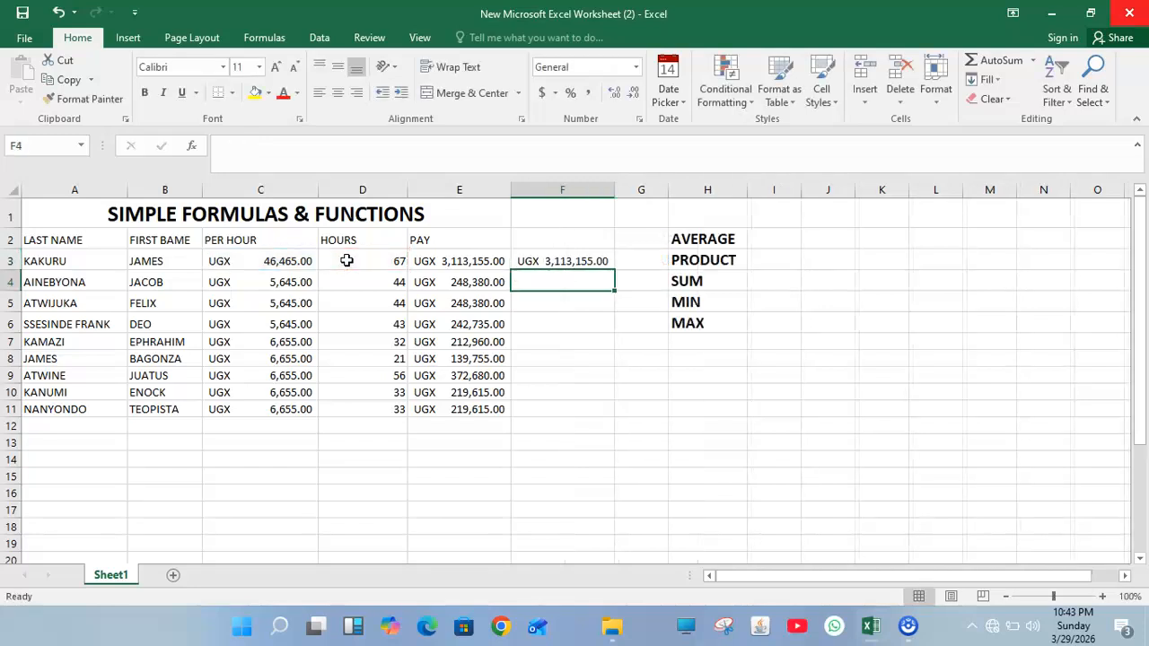
Step: Copy the =C3*D3 formula from F3 down through F11
{"action": "left_click", "coordinate": [601, 260]}
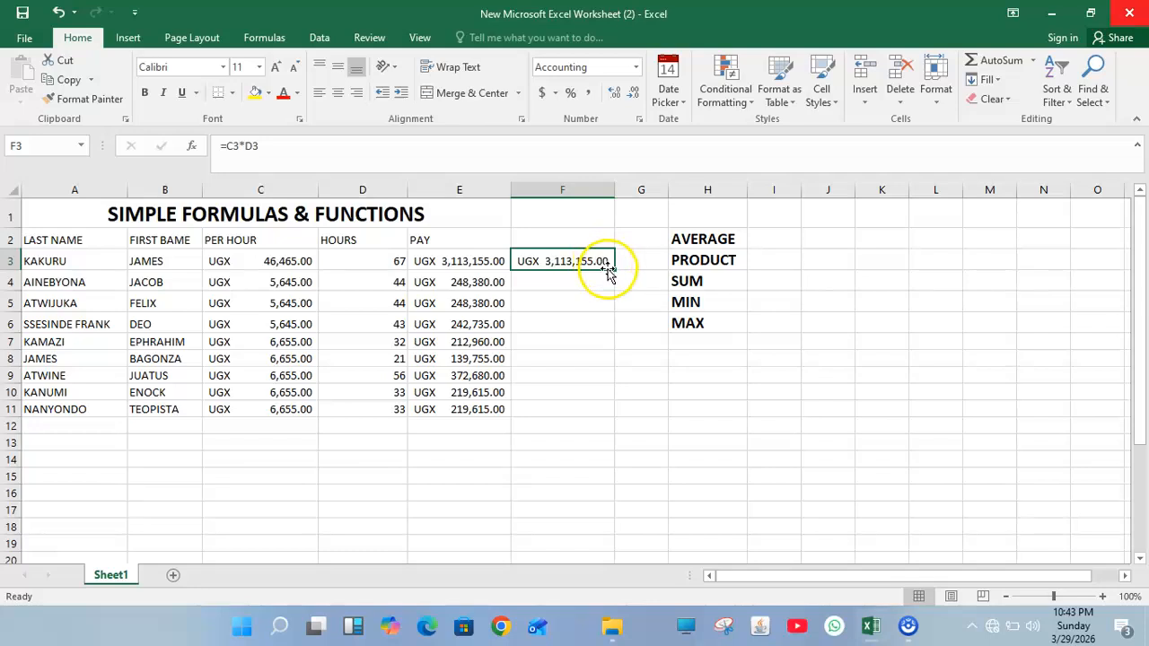
{"action": "left_click_drag", "start_coordinate": [613, 271], "coordinate": [607, 417]}
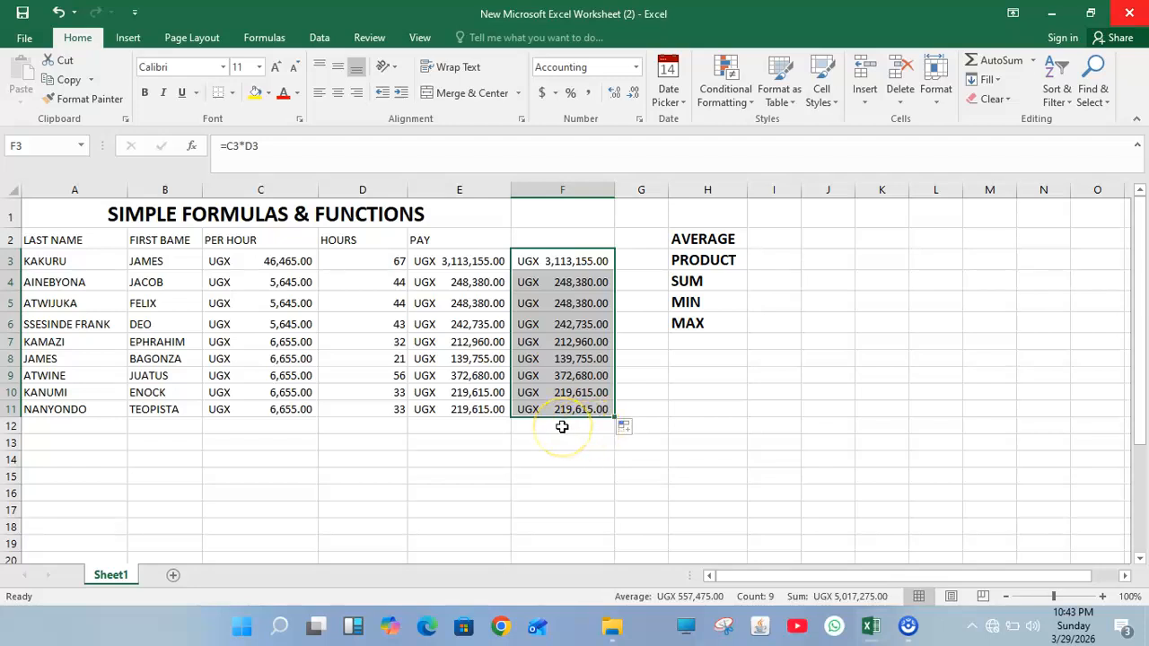
Step: Label cell E12 'TOTAL AMOUNT' beneath the pay figures
{"action": "left_click", "coordinate": [76, 430]}
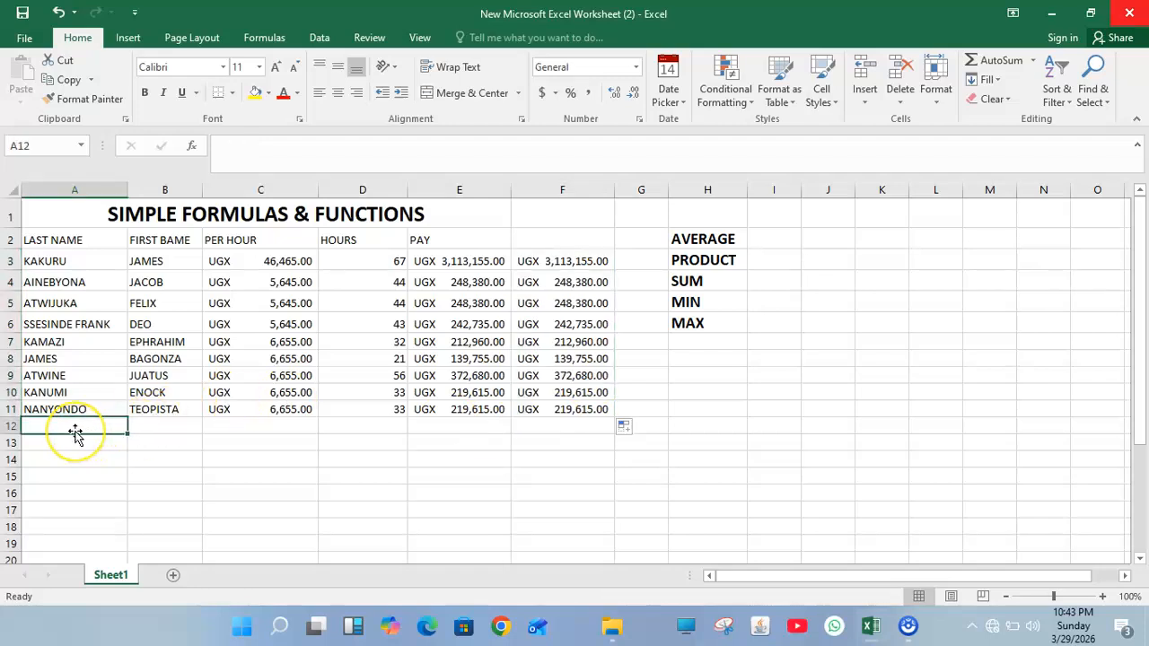
{"action": "left_click", "coordinate": [72, 442]}
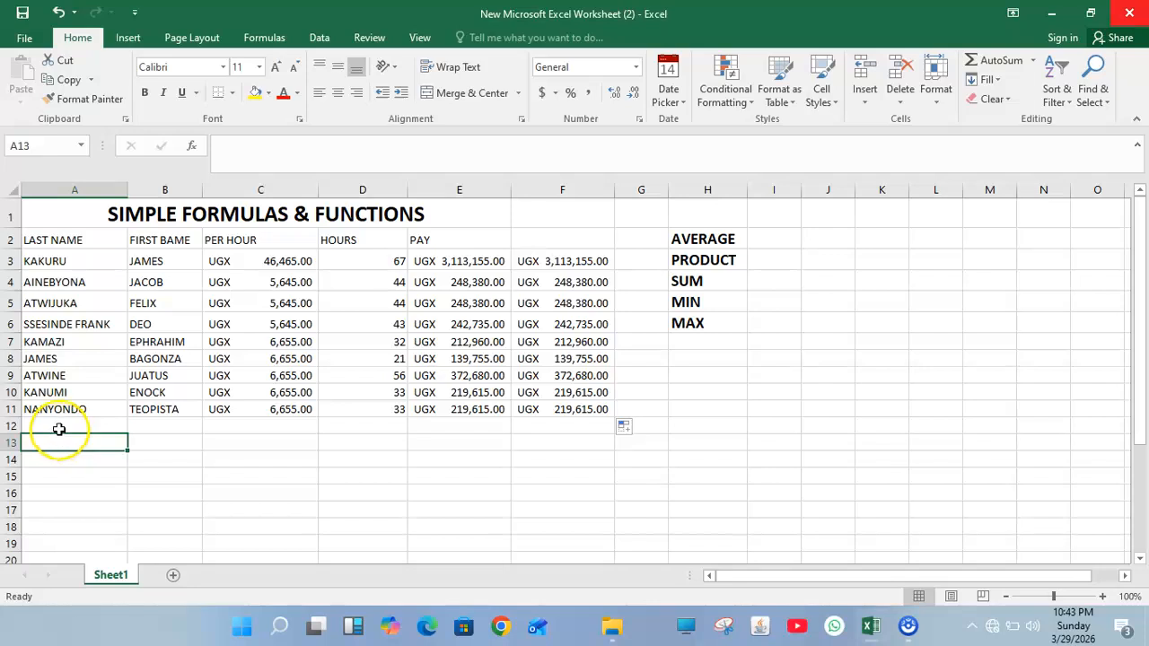
{"action": "left_click", "coordinate": [55, 426]}
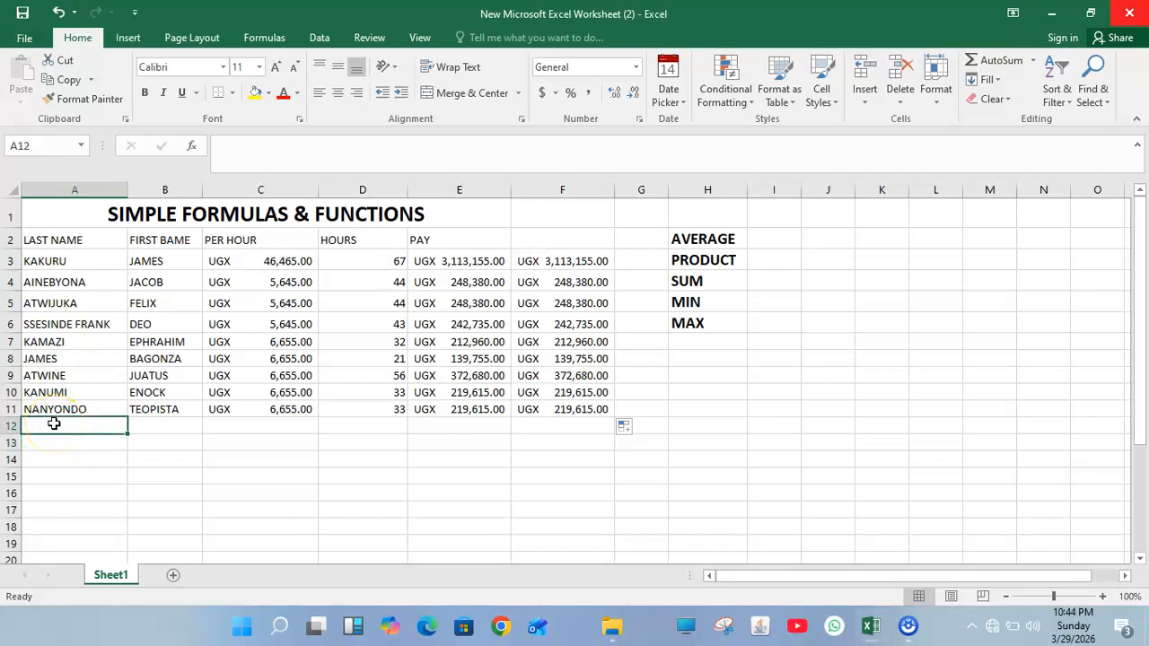
{"action": "type", "text": "TOT"}
{"action": "key", "text": "BackSpace"}
{"action": "key", "text": "BackSpace"}
{"action": "key", "text": "BackSpace"}
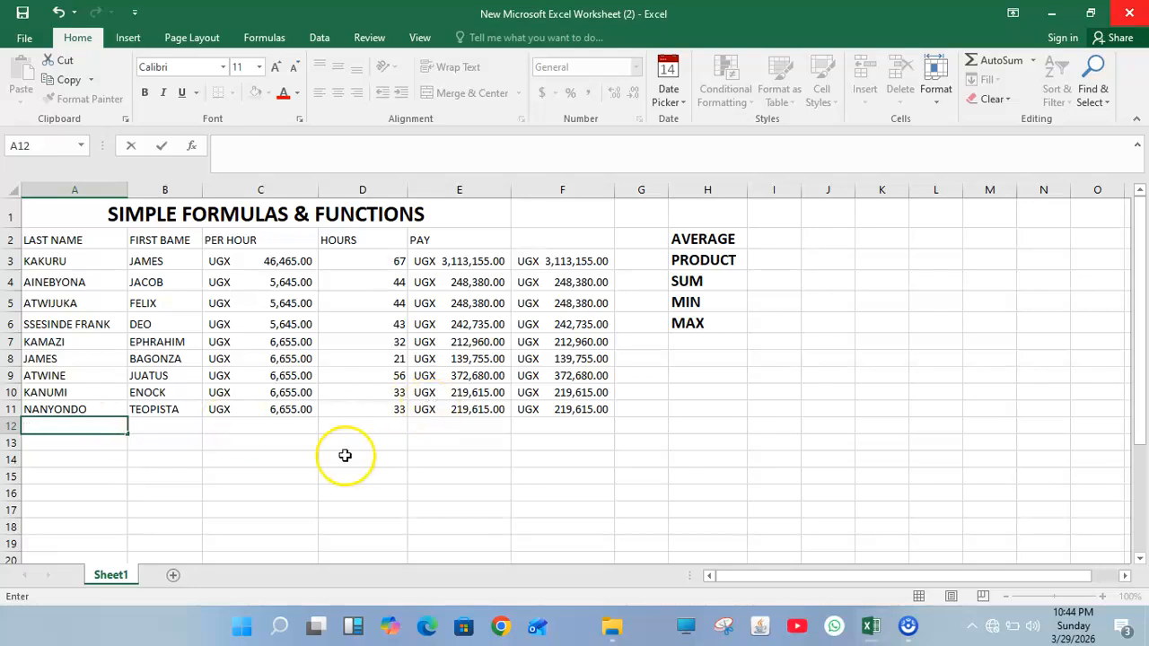
{"action": "left_click", "coordinate": [431, 426]}
{"action": "type", "text": "TOTAL"}
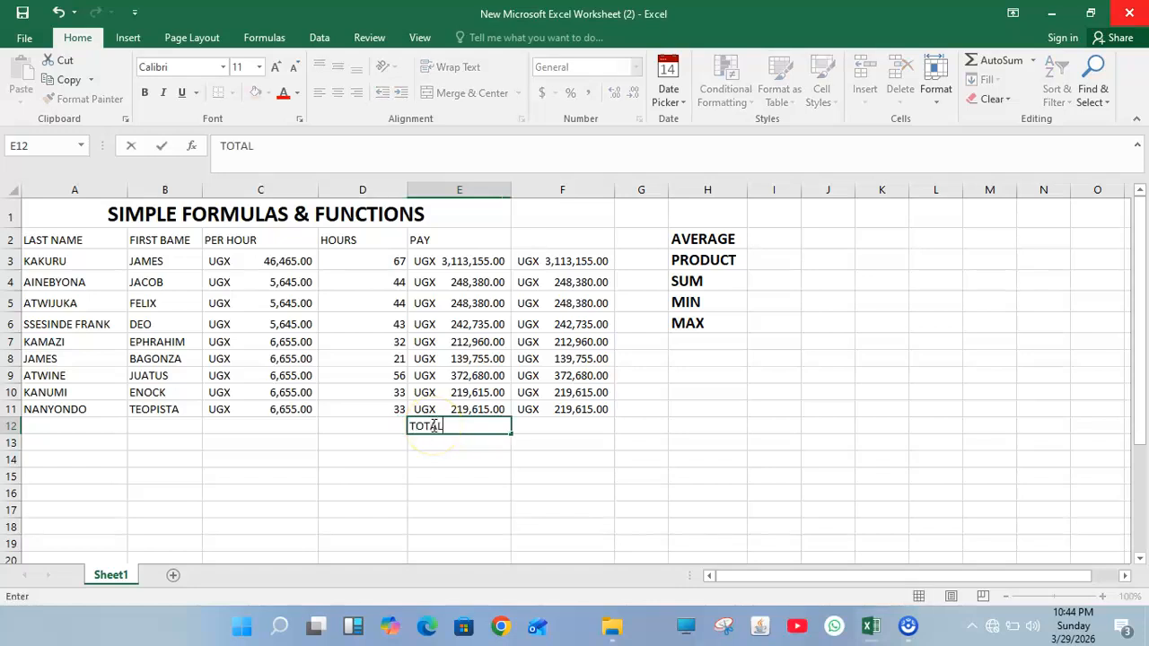
{"action": "type", "text": " AMOUNT"}
{"action": "left_click", "coordinate": [593, 421]}
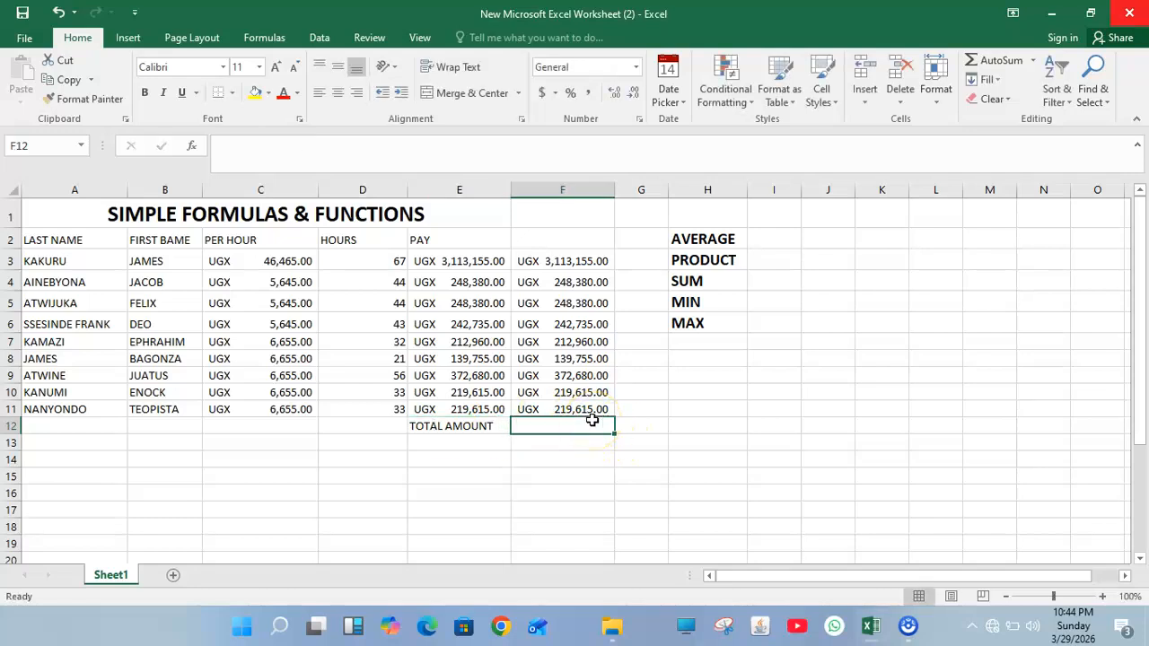
Step: Total the pay in F12 with =SUM(F3:F11), giving UGX 5,017,275.00
{"action": "type", "text": "=SU"}
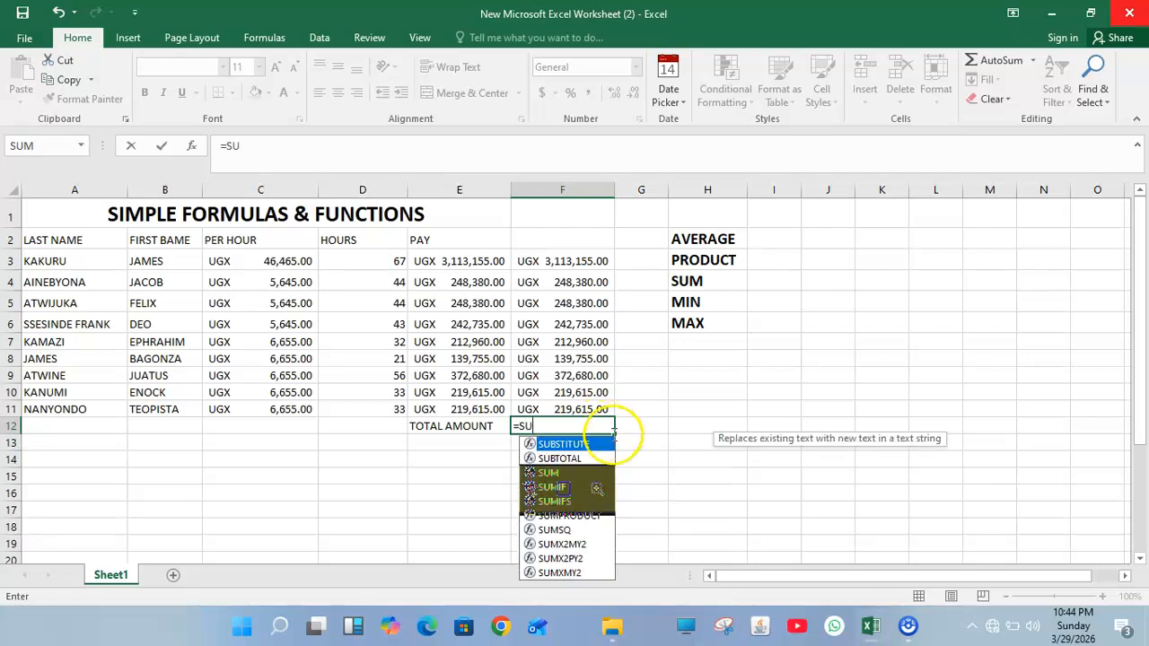
{"action": "double_click", "coordinate": [550, 474]}
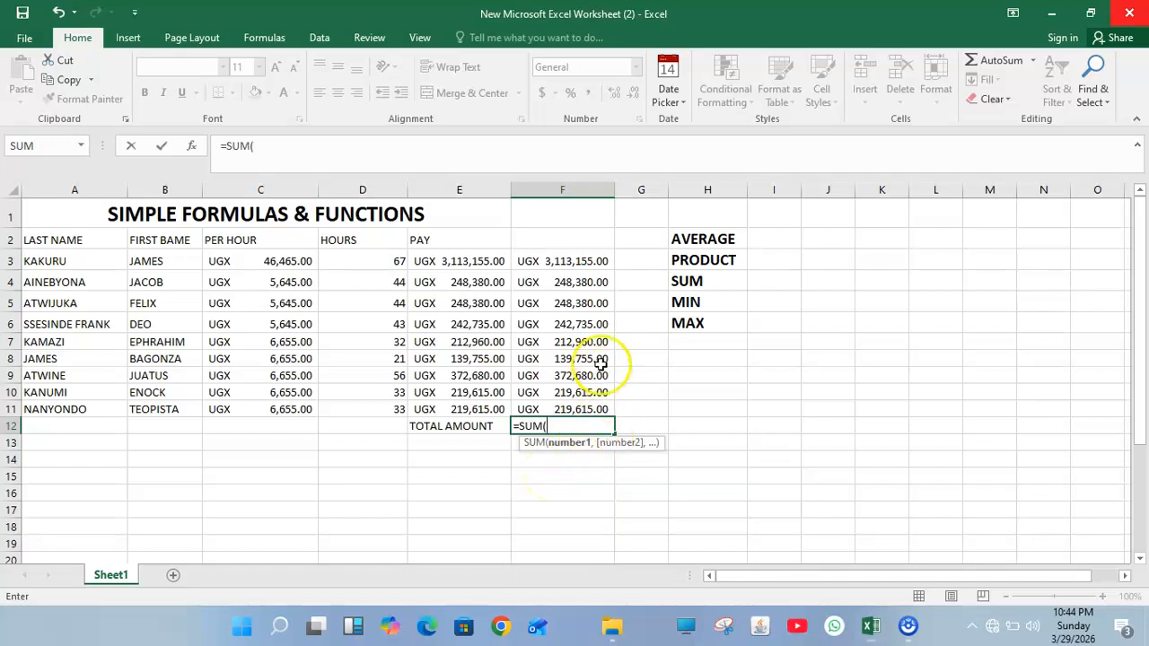
{"action": "left_click", "coordinate": [557, 260]}
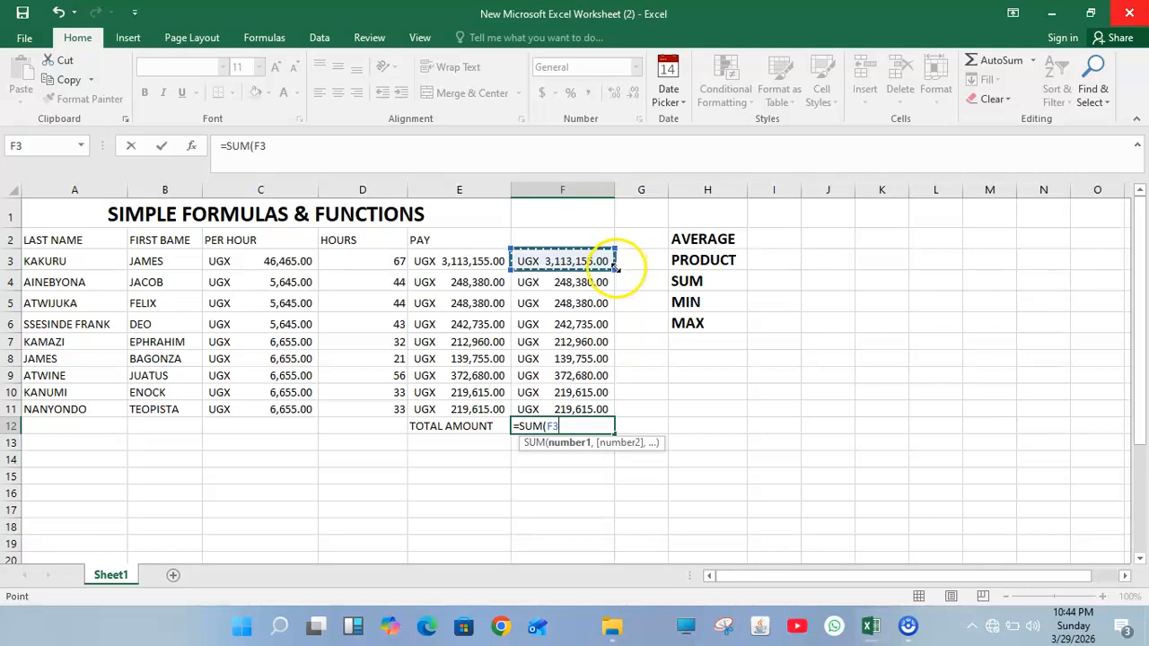
{"action": "left_click_drag", "start_coordinate": [614, 266], "coordinate": [609, 415]}
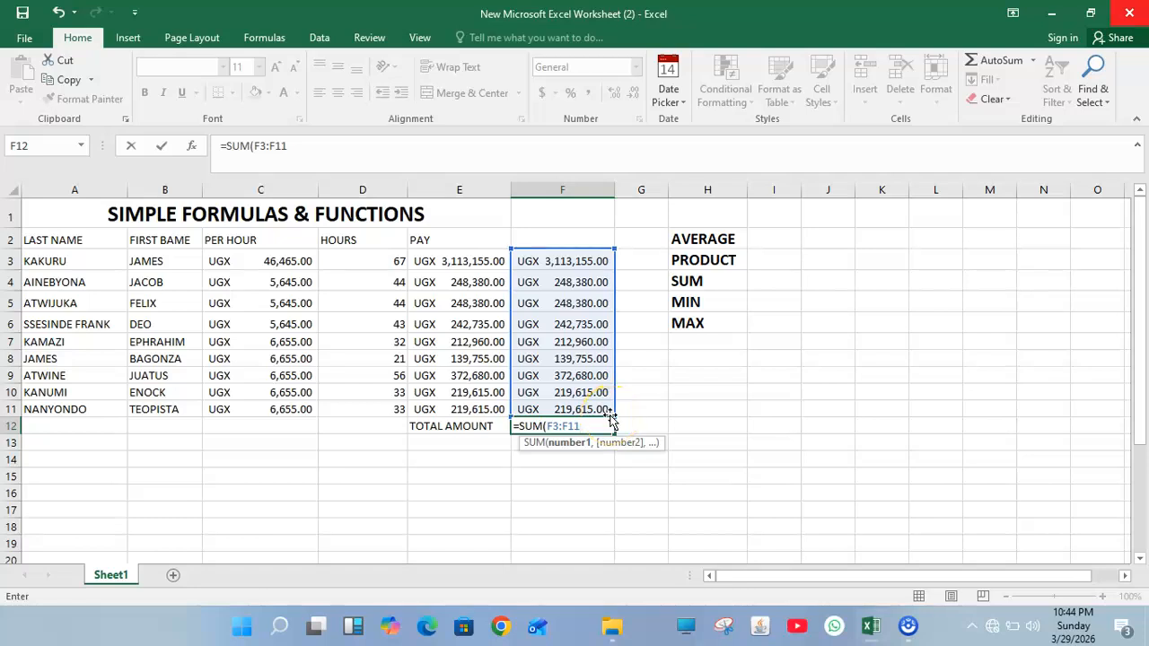
{"action": "key", "text": "Return"}
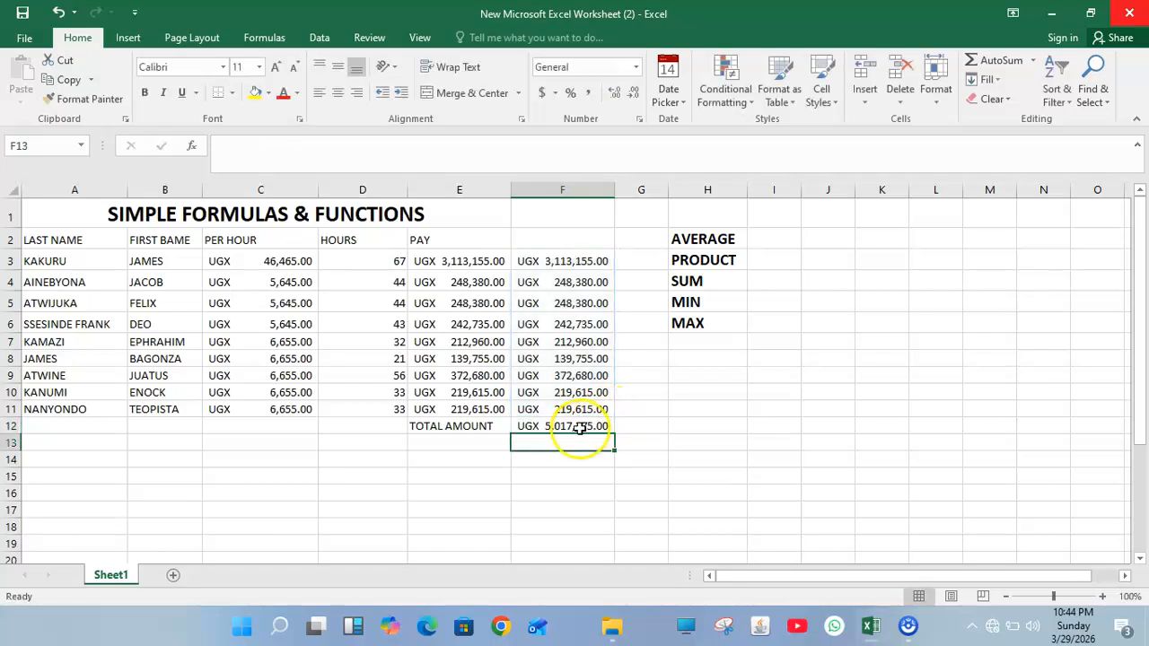
{"action": "left_click", "coordinate": [580, 428]}
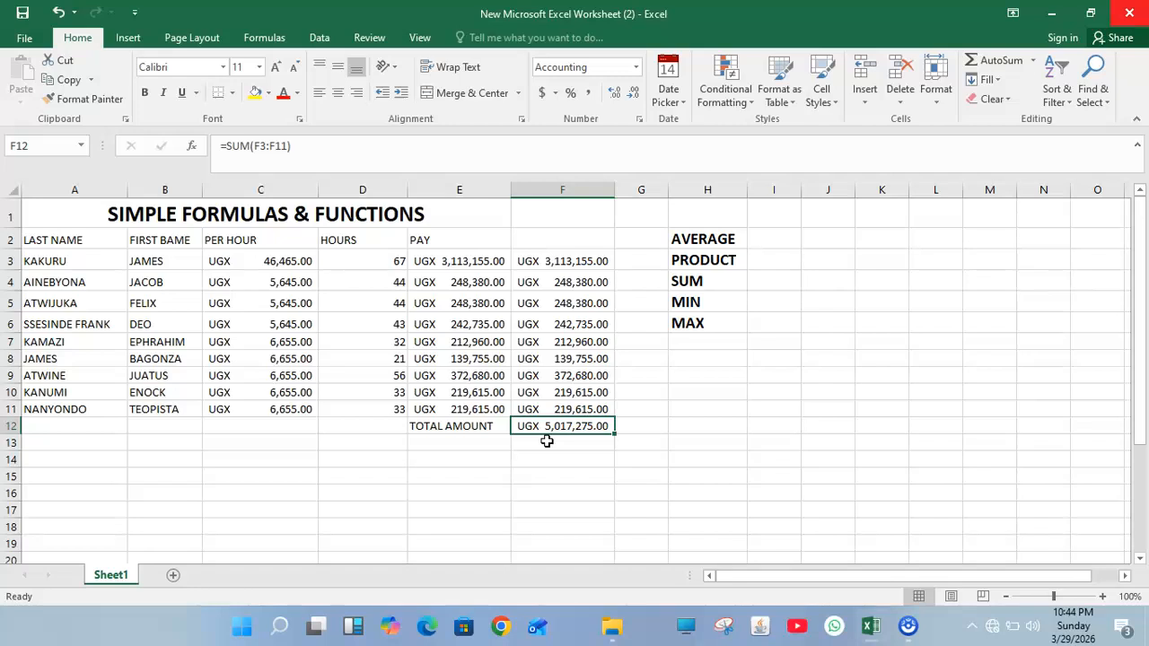
{"action": "left_click", "coordinate": [556, 425]}
{"action": "left_click", "coordinate": [555, 437]}
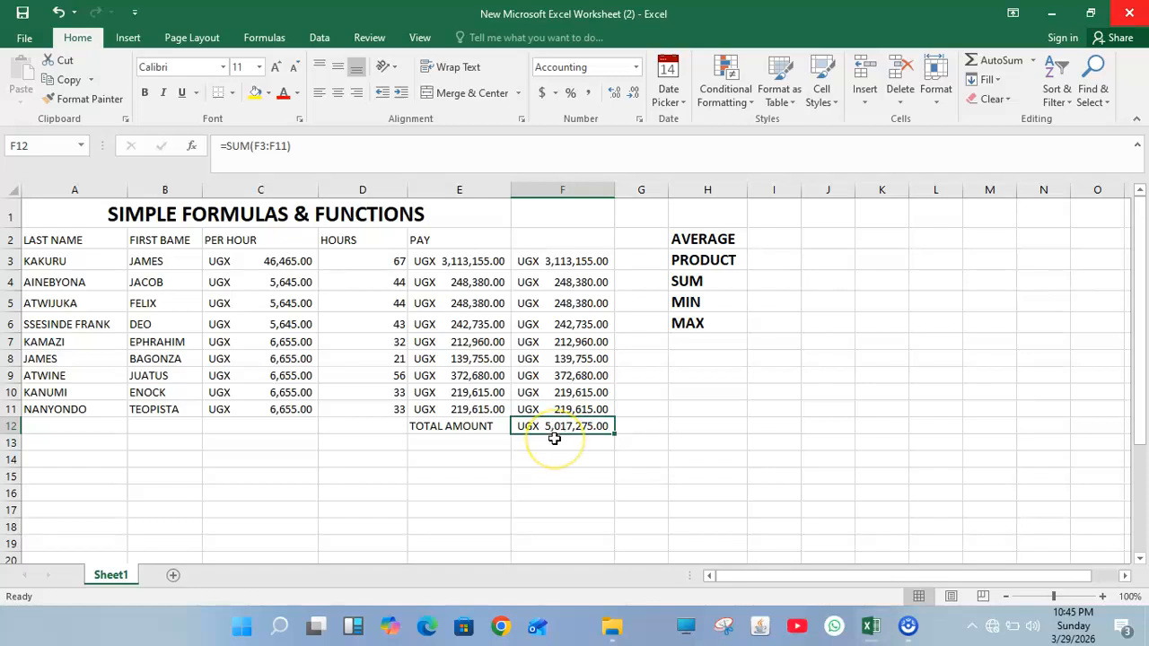
{"action": "left_click", "coordinate": [554, 438]}
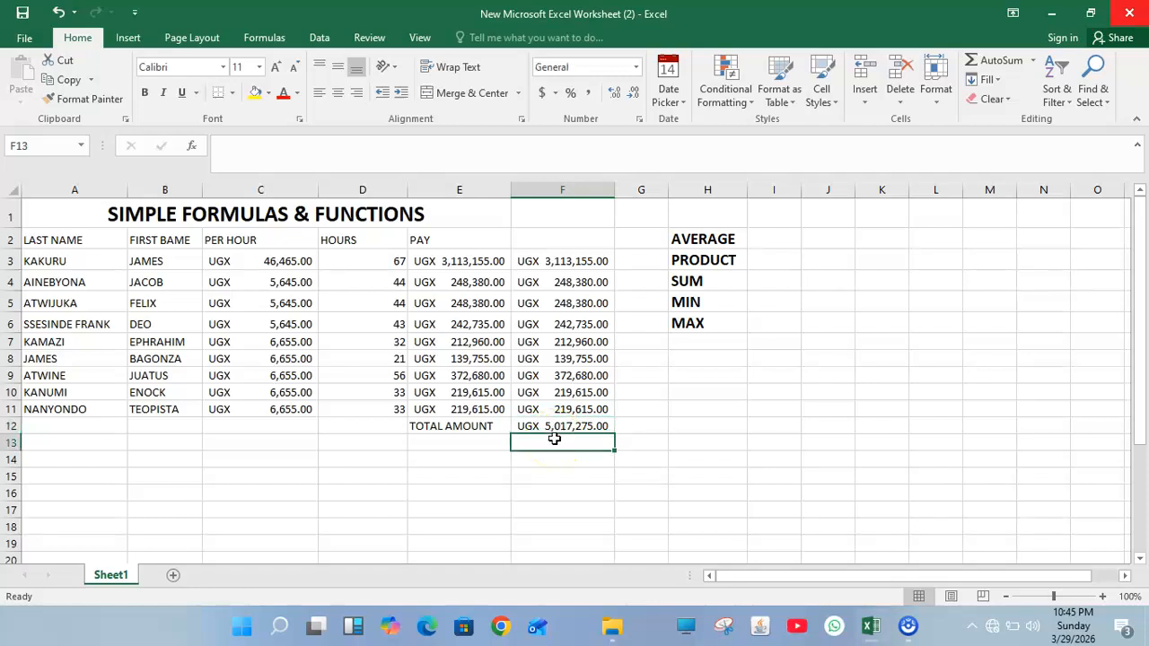
{"action": "type", "text": "="}
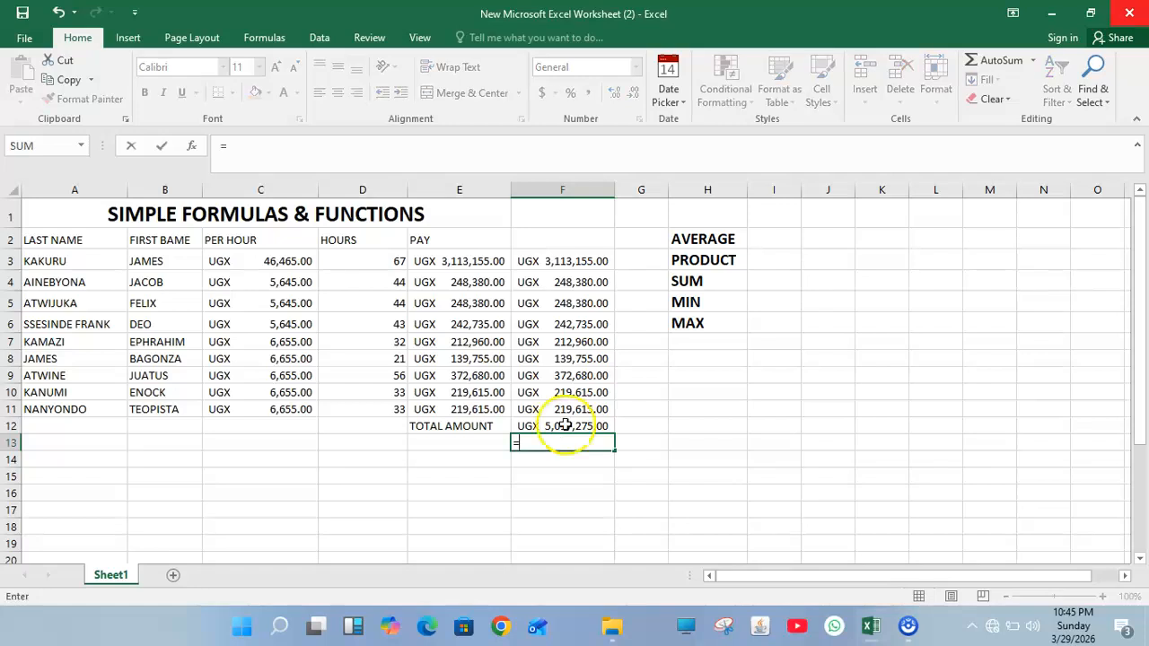
{"action": "left_click", "coordinate": [587, 259]}
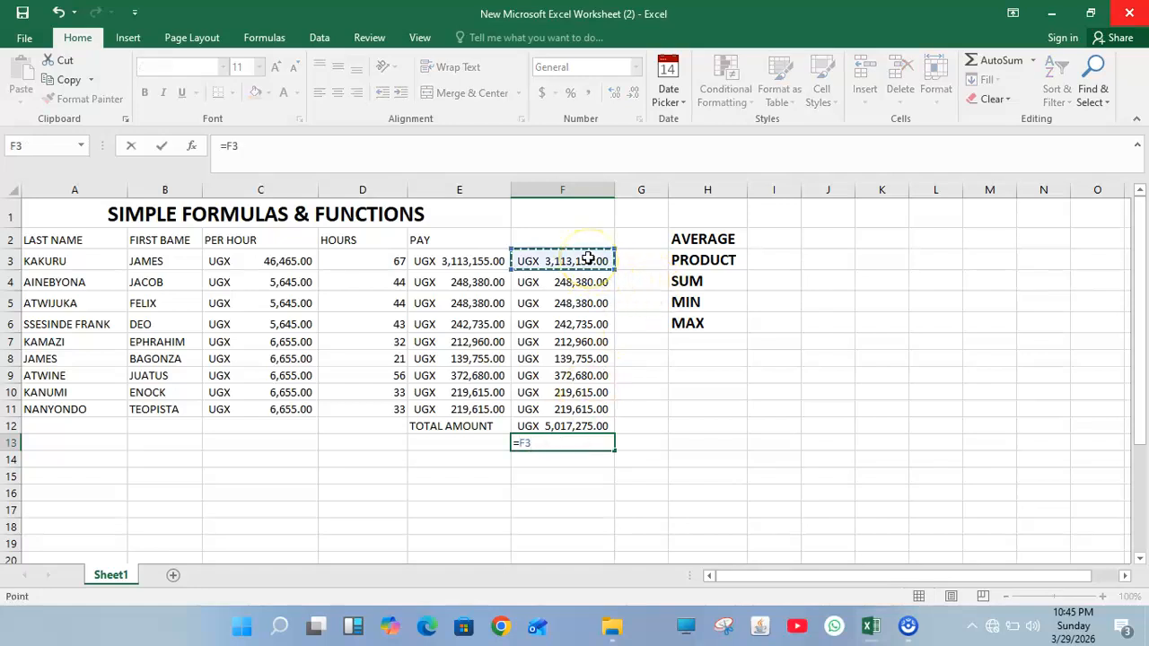
{"action": "type", "text": "+"}
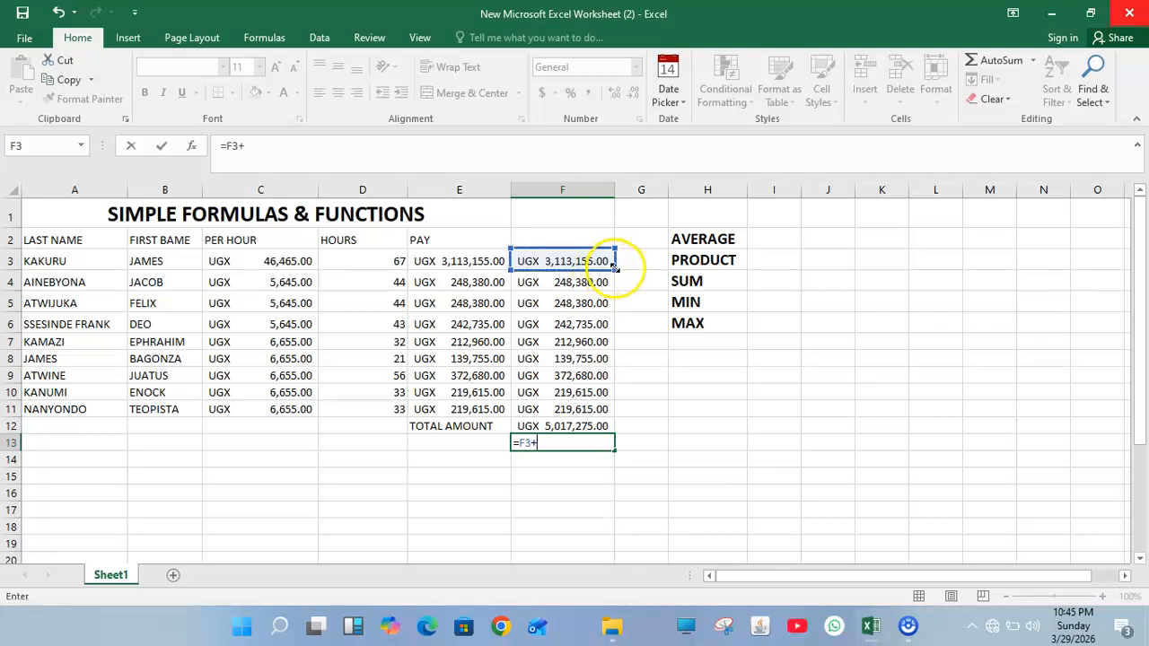
{"action": "left_click_drag", "start_coordinate": [613, 266], "coordinate": [609, 435]}
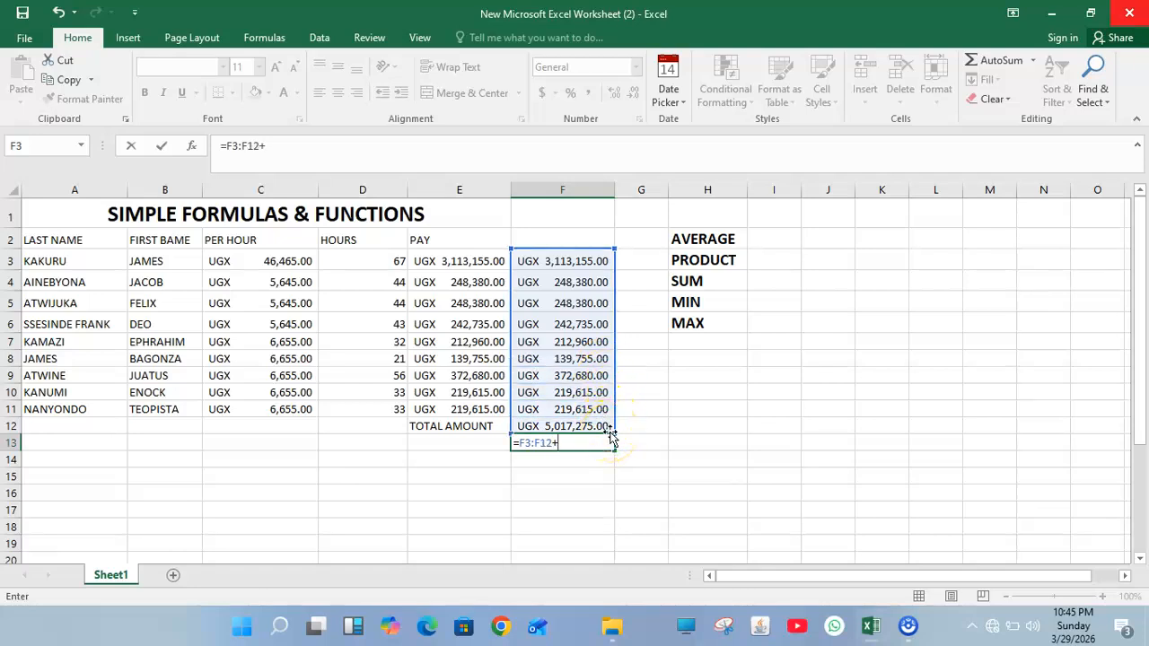
{"action": "key", "text": "Return"}
{"action": "left_click", "coordinate": [727, 276]}
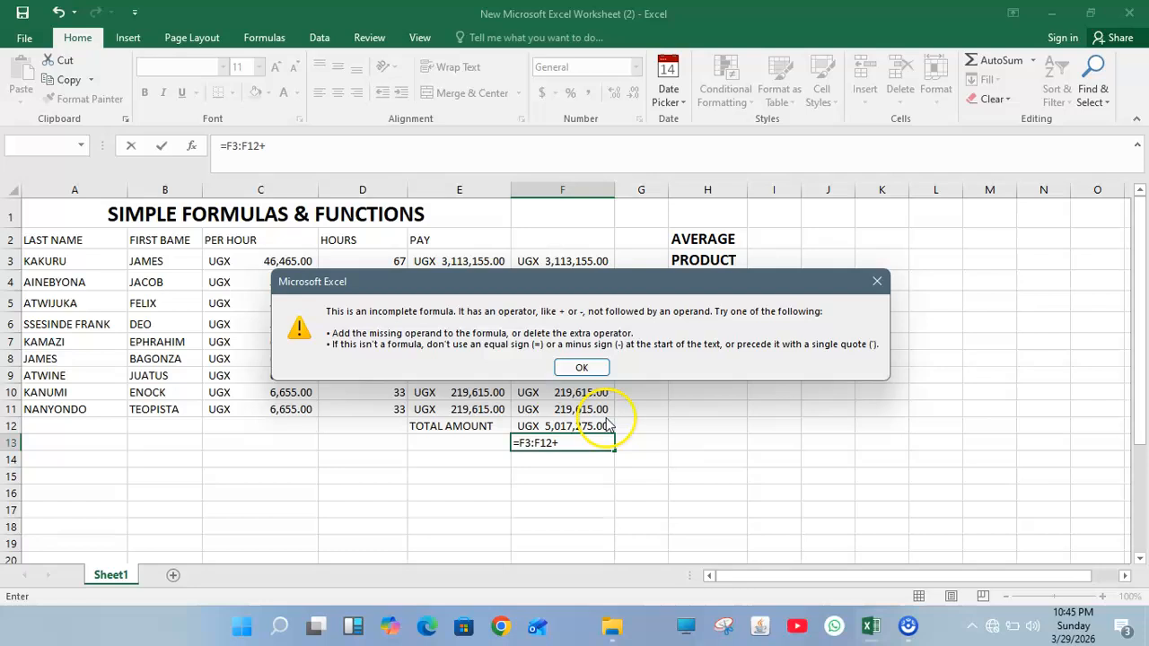
{"action": "left_click", "coordinate": [582, 368]}
{"action": "left_click", "coordinate": [565, 440]}
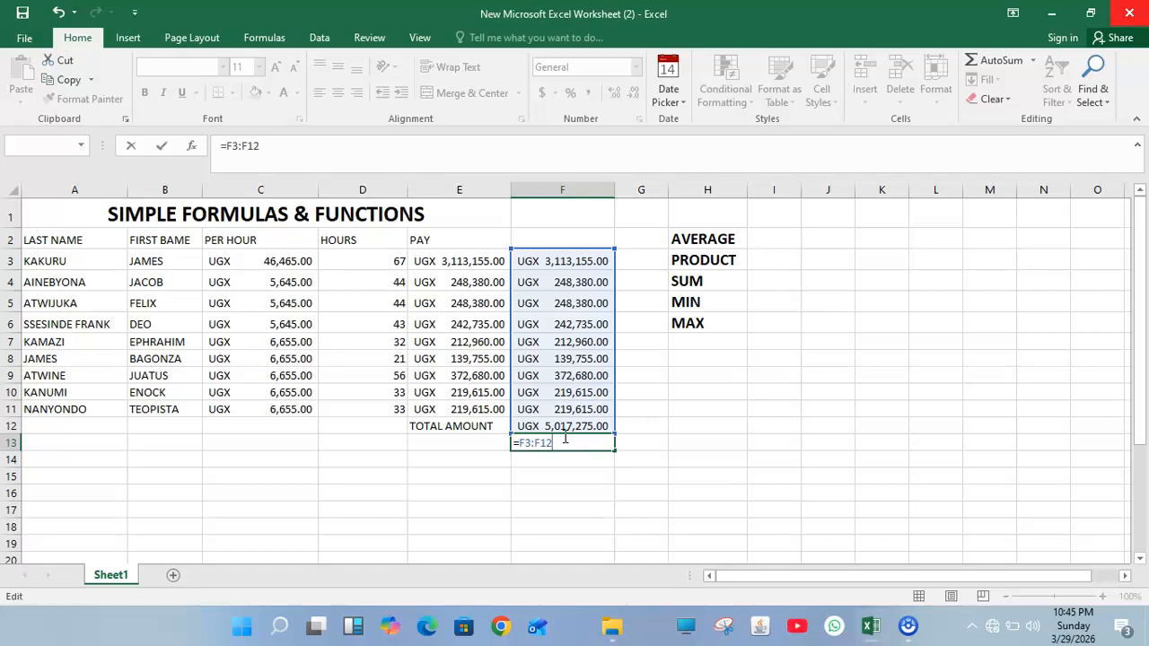
{"action": "key", "text": "BackSpace"}
{"action": "key", "text": "BackSpace"}
{"action": "key", "text": "BackSpace"}
{"action": "key", "text": "BackSpace"}
{"action": "key", "text": "BackSpace"}
{"action": "key", "text": "BackSpace"}
{"action": "key", "text": "BackSpace"}
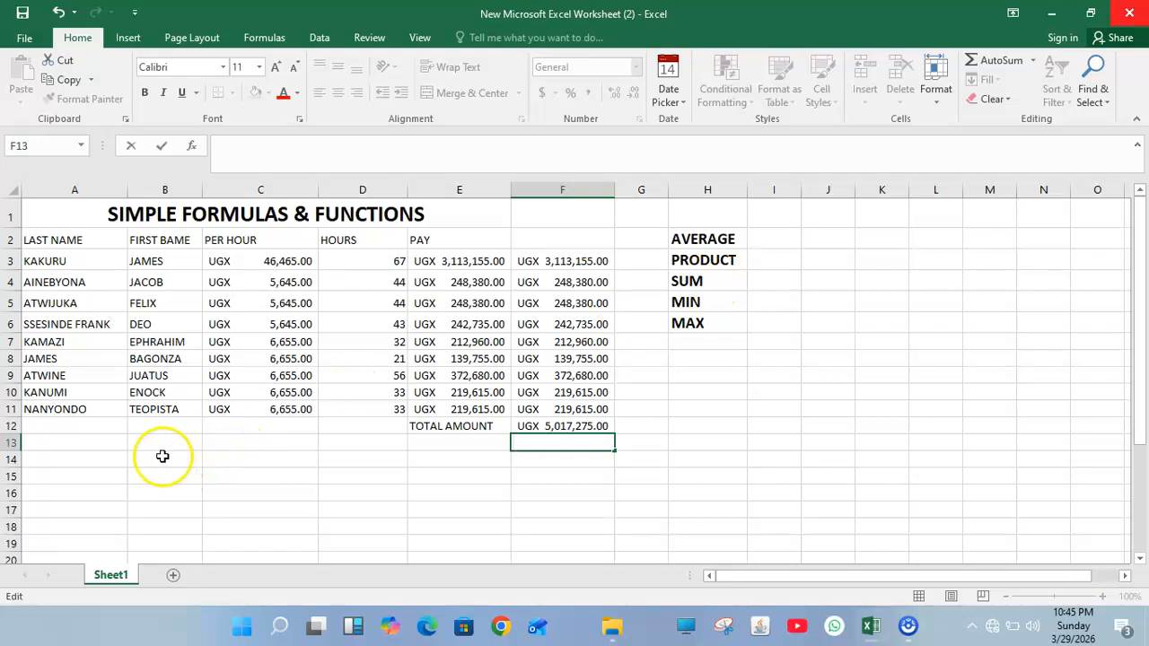
Step: Type the label AVERAGE into both A14 and E14
{"action": "left_click", "coordinate": [83, 456]}
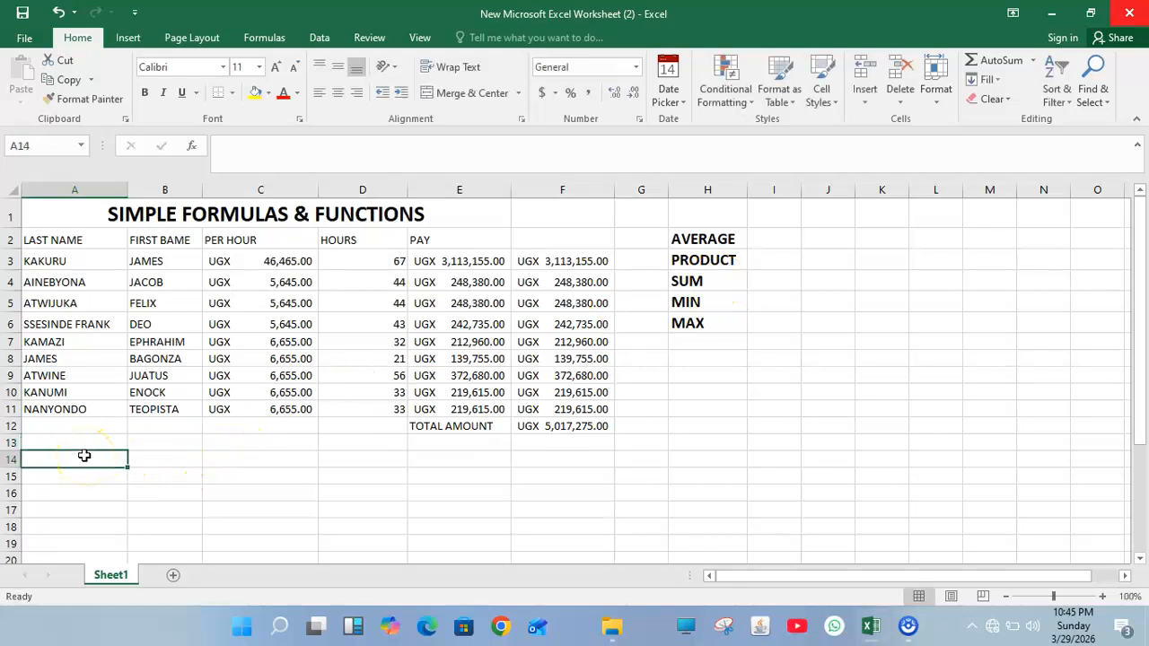
{"action": "type", "text": "AVERAGE"}
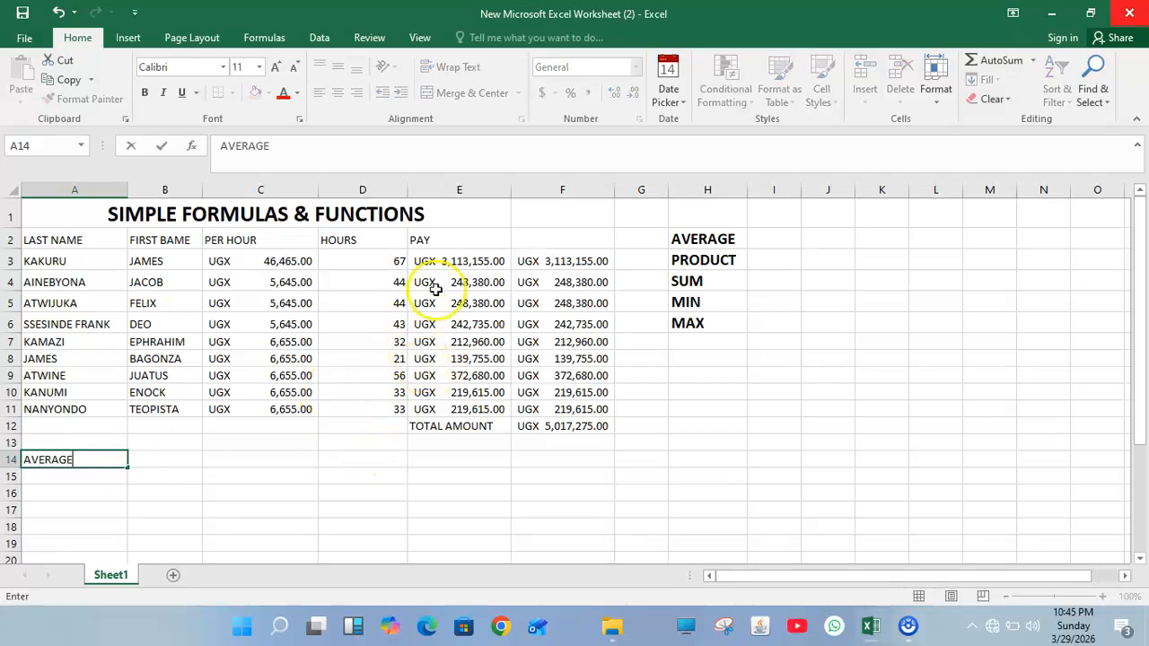
{"action": "left_click", "coordinate": [428, 457]}
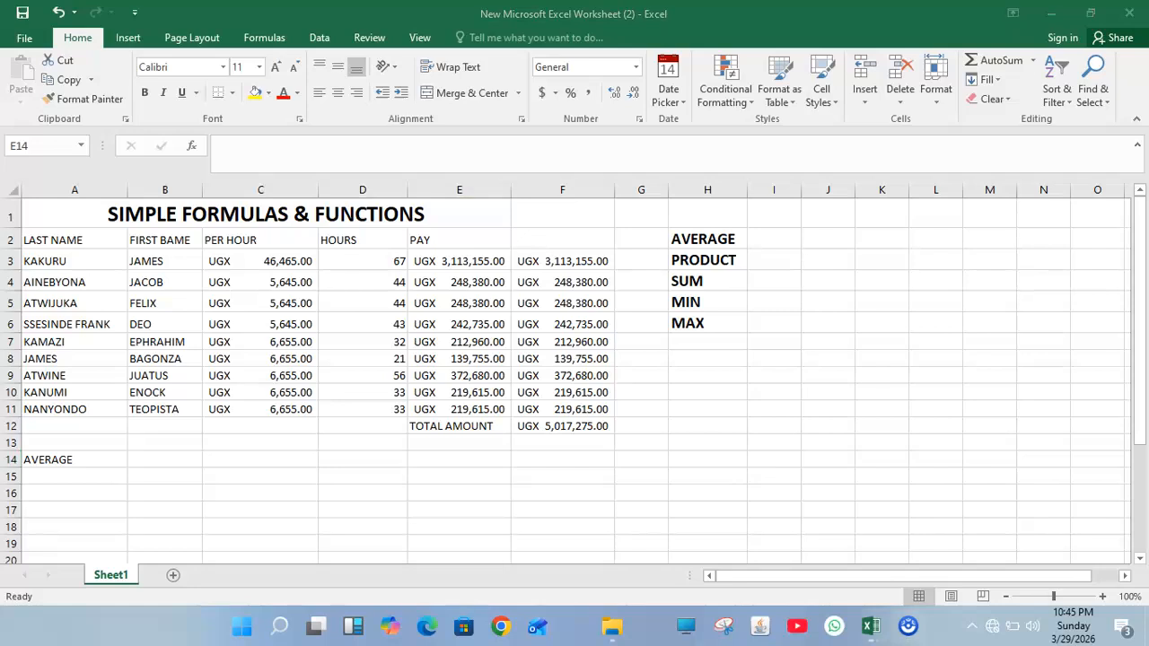
{"action": "left_click", "coordinate": [420, 456]}
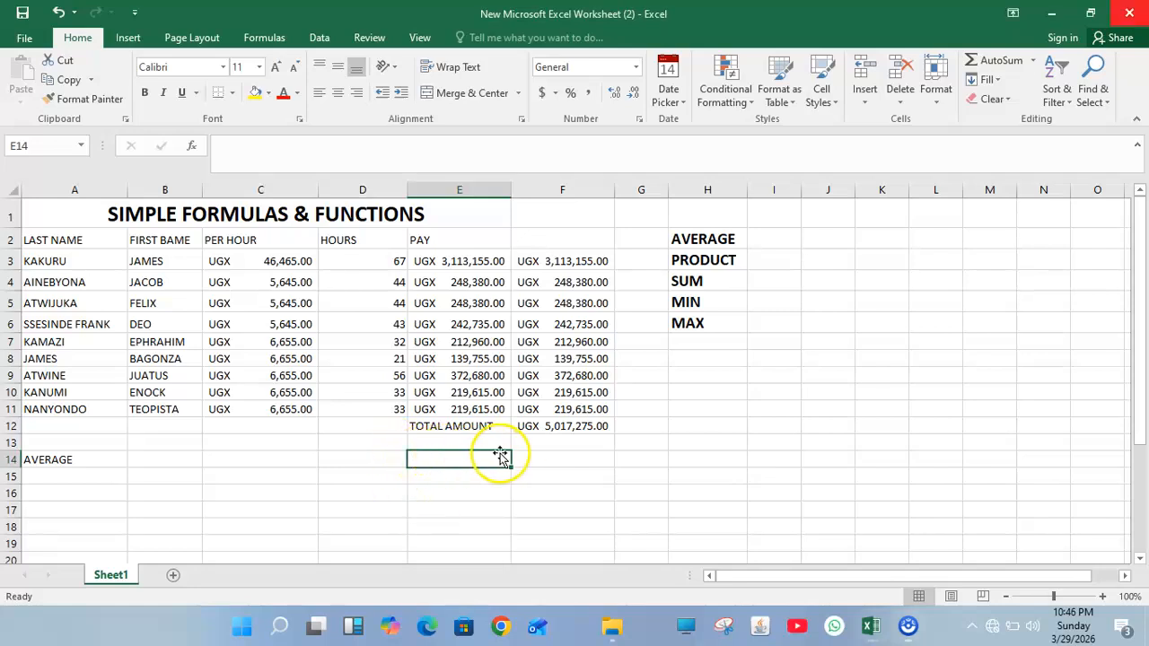
{"action": "left_click", "coordinate": [537, 460]}
{"action": "left_click", "coordinate": [474, 459]}
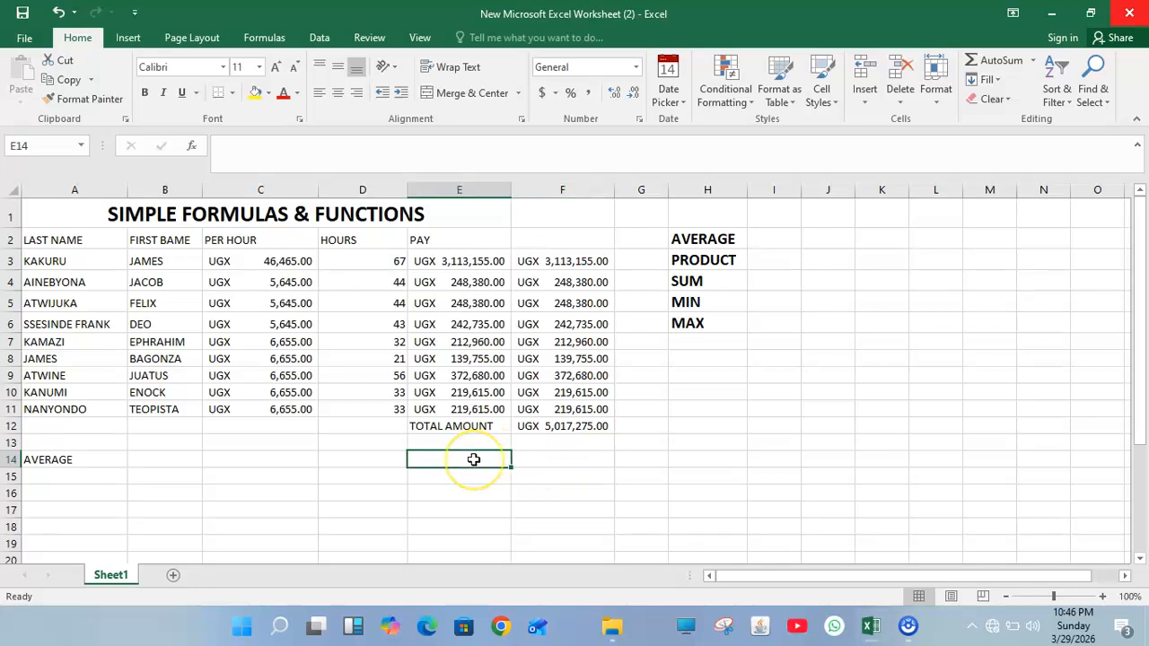
{"action": "type", "text": "AVERAGE"}
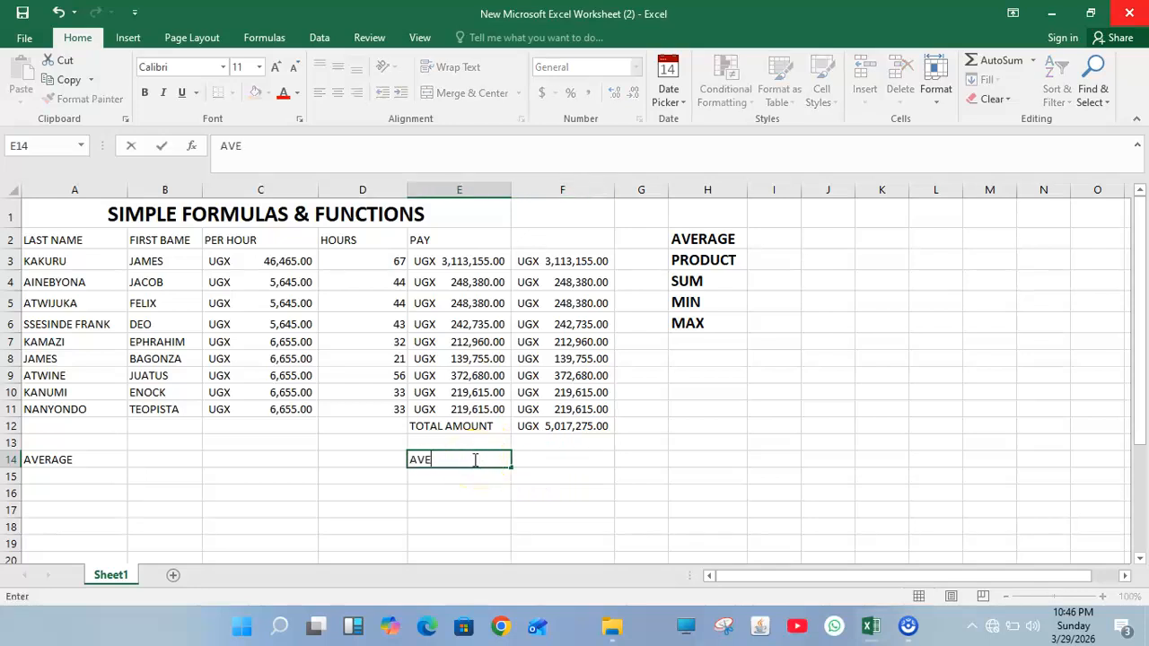
Step: Average F3:F12 in F14 with the AVERAGE function, showing UGX 1,003,455.00
{"action": "left_click", "coordinate": [546, 461]}
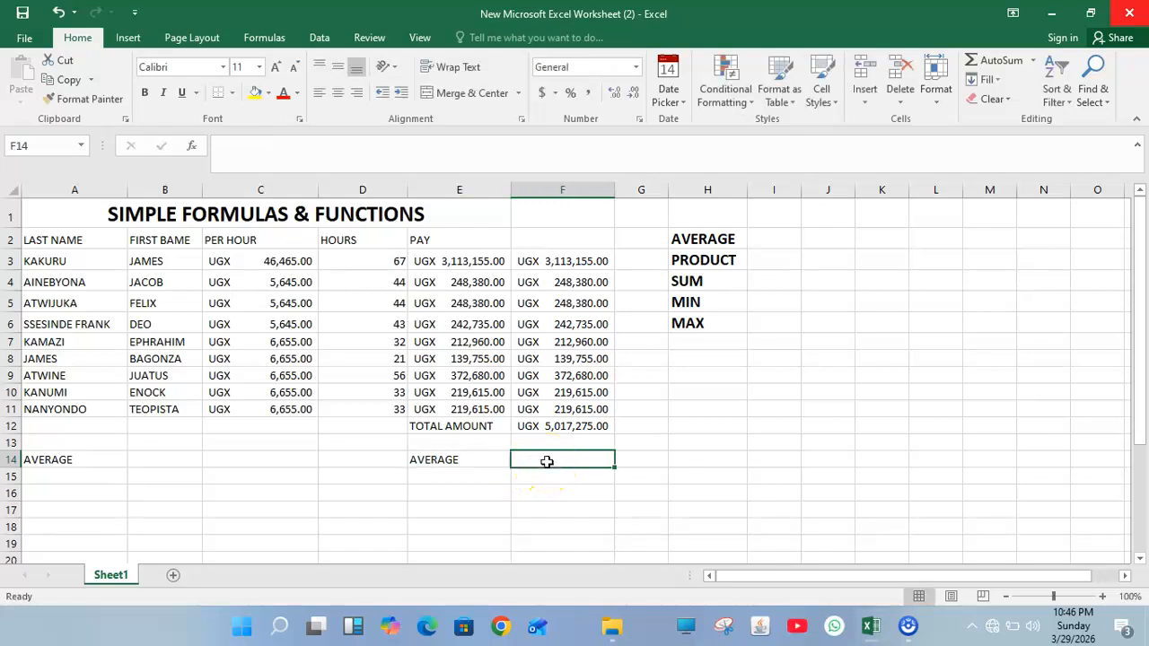
{"action": "type", "text": "=AVER"}
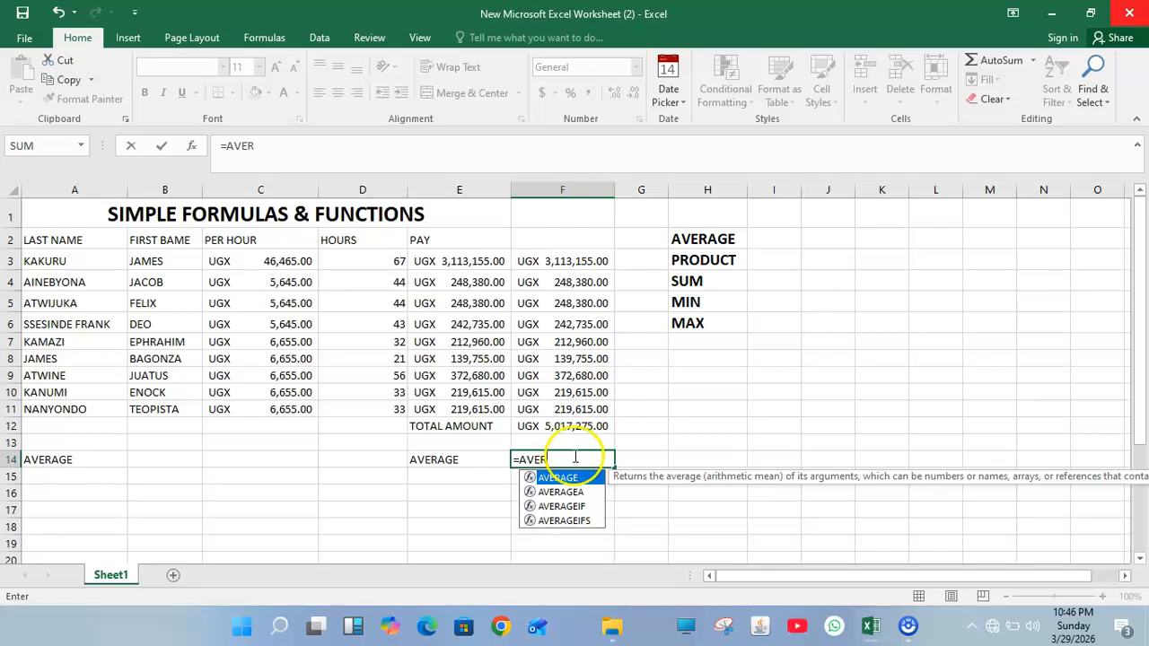
{"action": "double_click", "coordinate": [569, 482]}
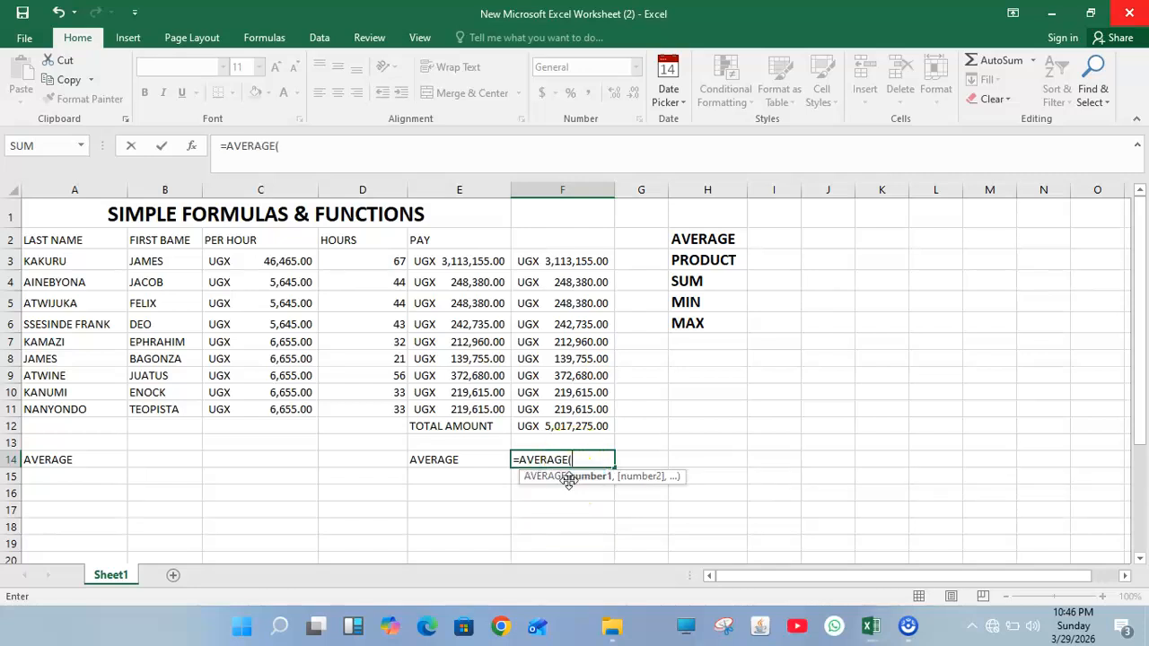
{"action": "left_click_drag", "start_coordinate": [569, 262], "coordinate": [586, 419]}
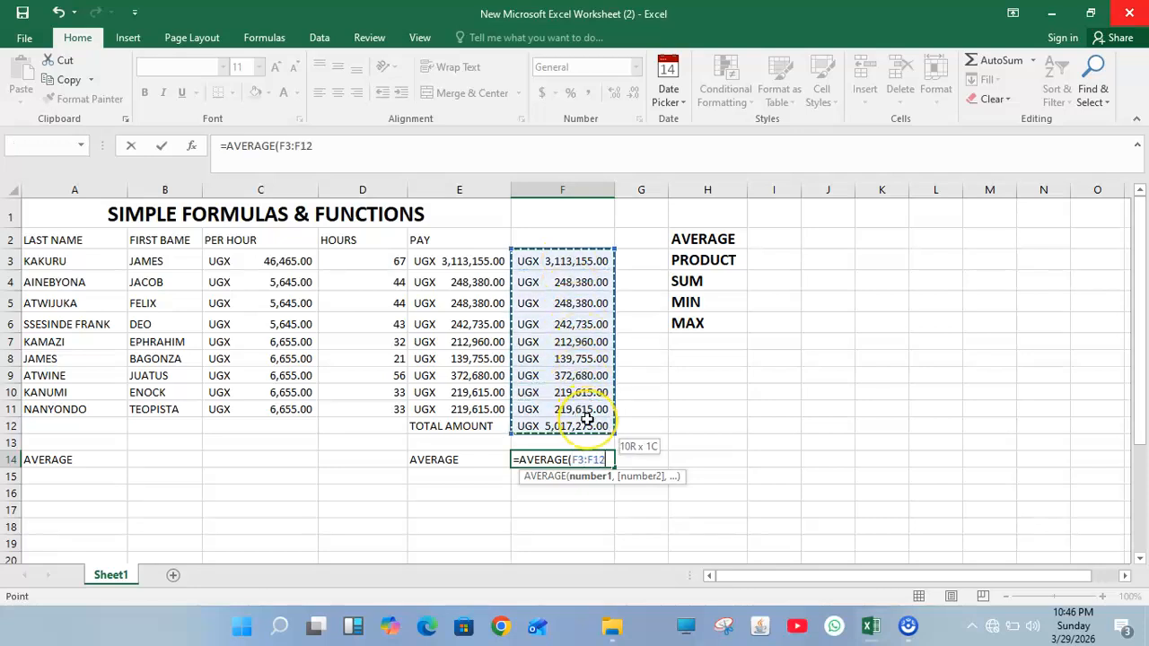
{"action": "key", "text": "Return"}
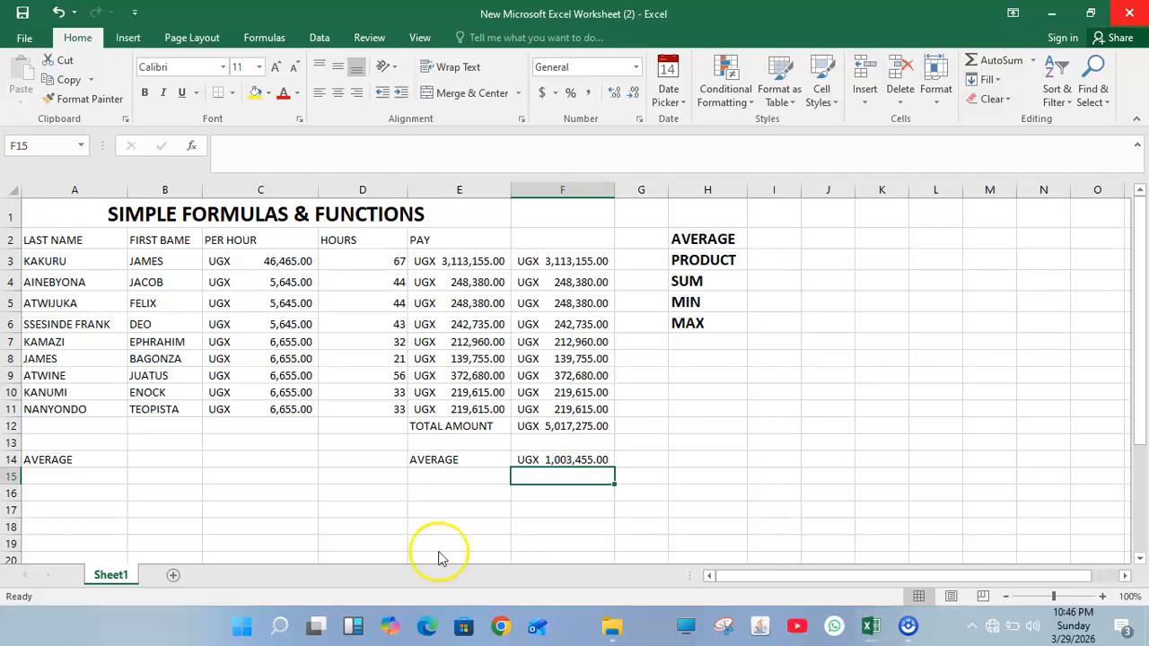
Step: Label cell E15 'MINIMUM'
{"action": "left_click", "coordinate": [424, 477]}
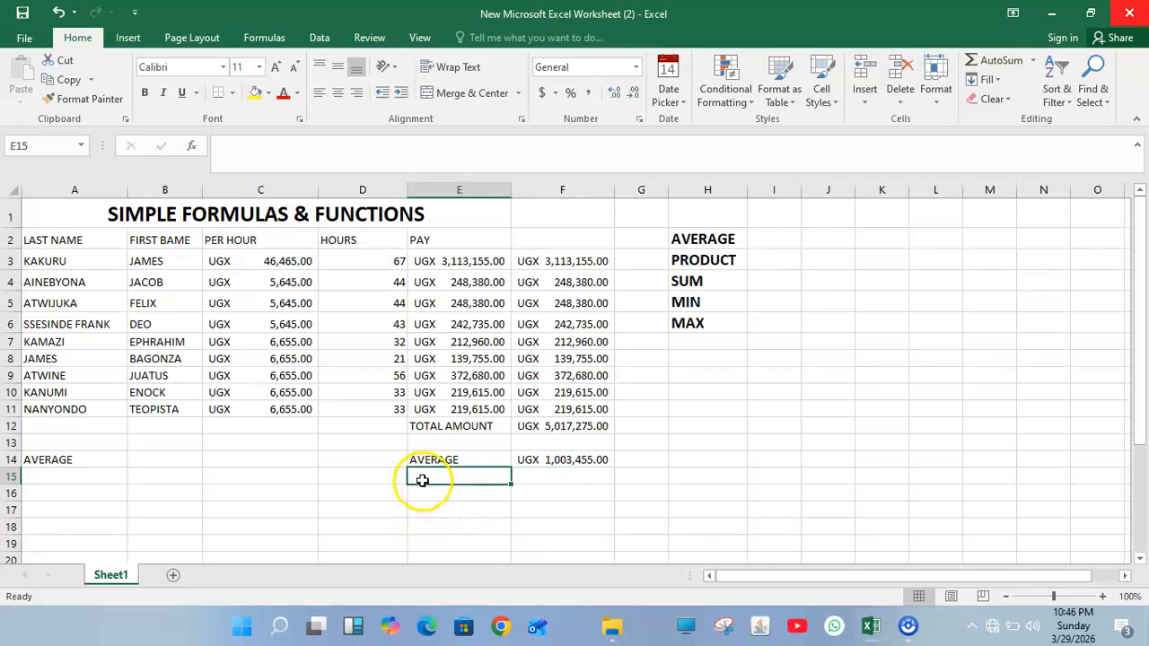
{"action": "type", "text": "MINIMUN"}
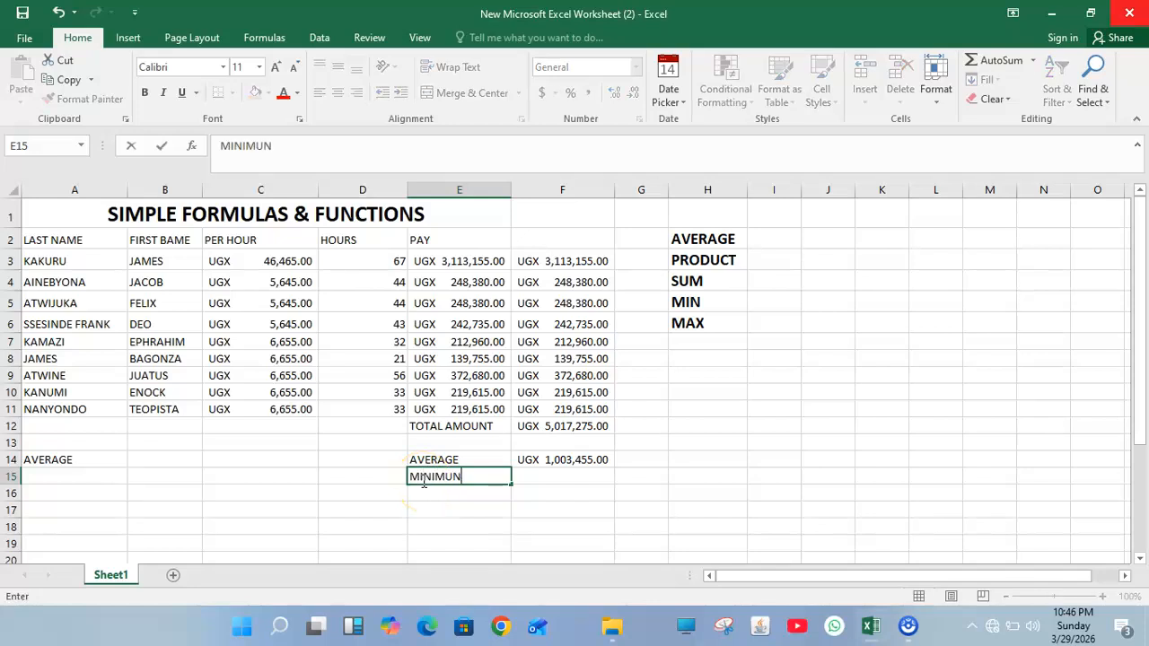
{"action": "key", "text": "BackSpace"}
{"action": "type", "text": "M"}
Step: Compute the lowest pay of F3:F11 in F15 with MIN, giving UGX 139,755.00
{"action": "left_click", "coordinate": [557, 477]}
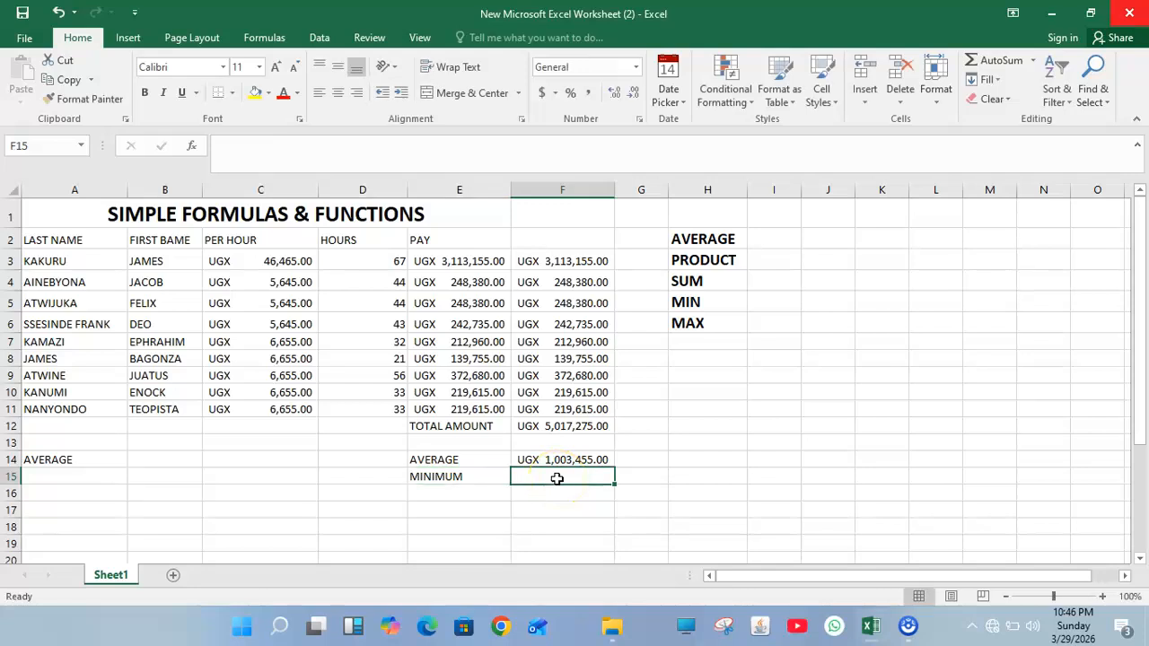
{"action": "type", "text": "=MIN"}
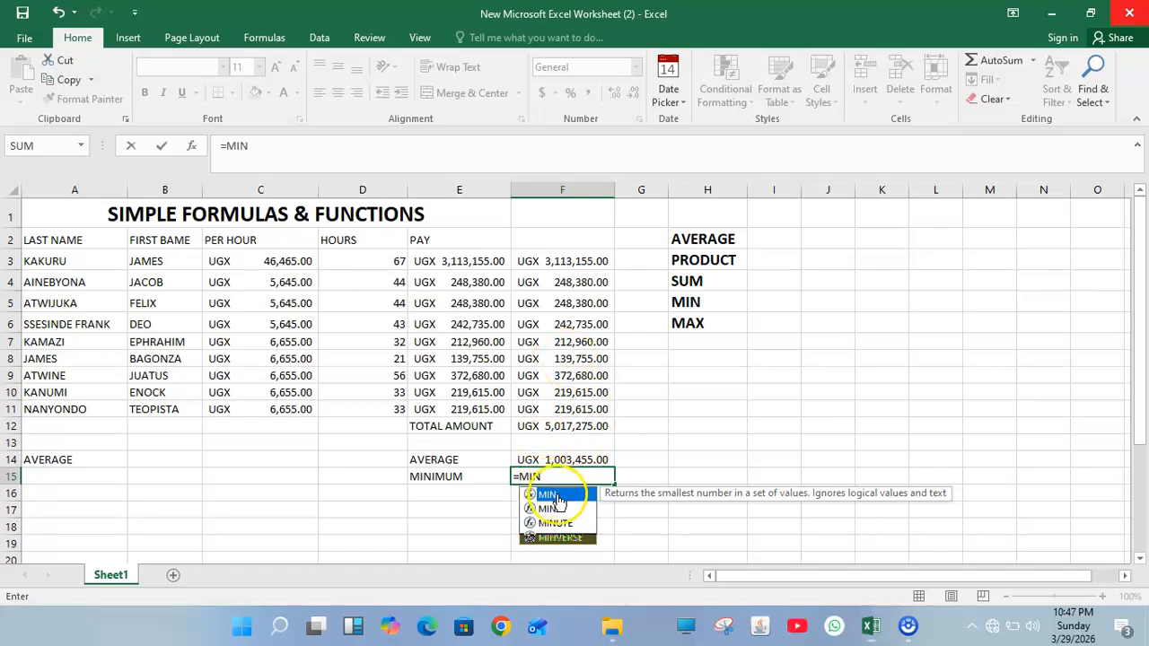
{"action": "double_click", "coordinate": [552, 496]}
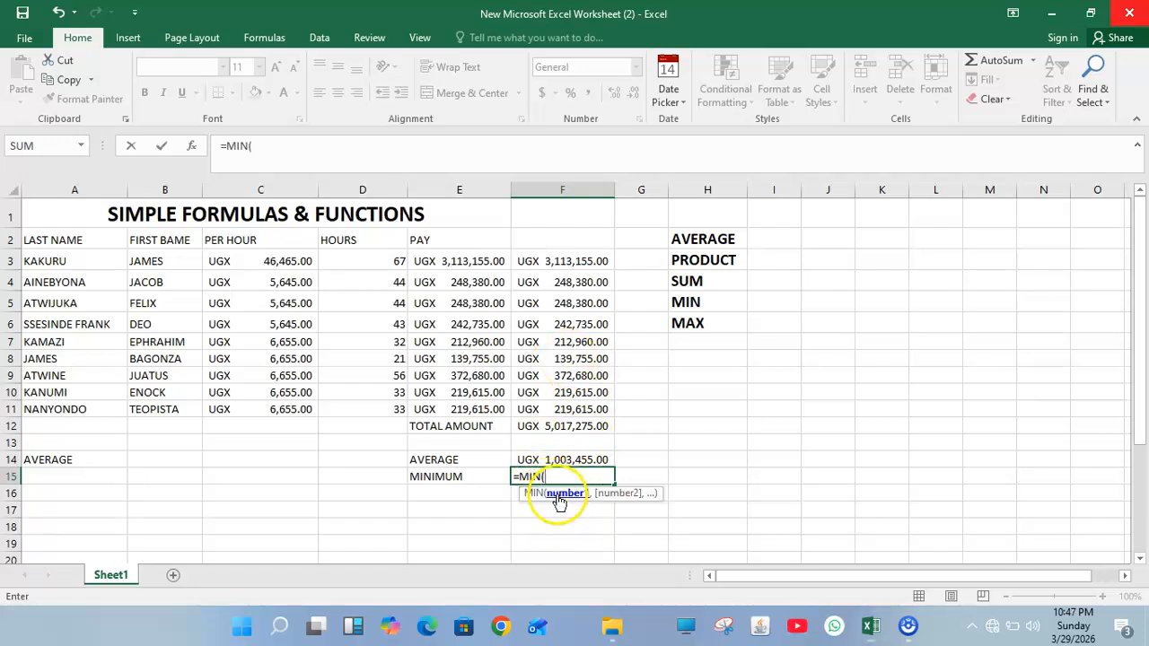
{"action": "left_click", "coordinate": [541, 262]}
{"action": "left_click_drag", "start_coordinate": [582, 260], "coordinate": [593, 406]}
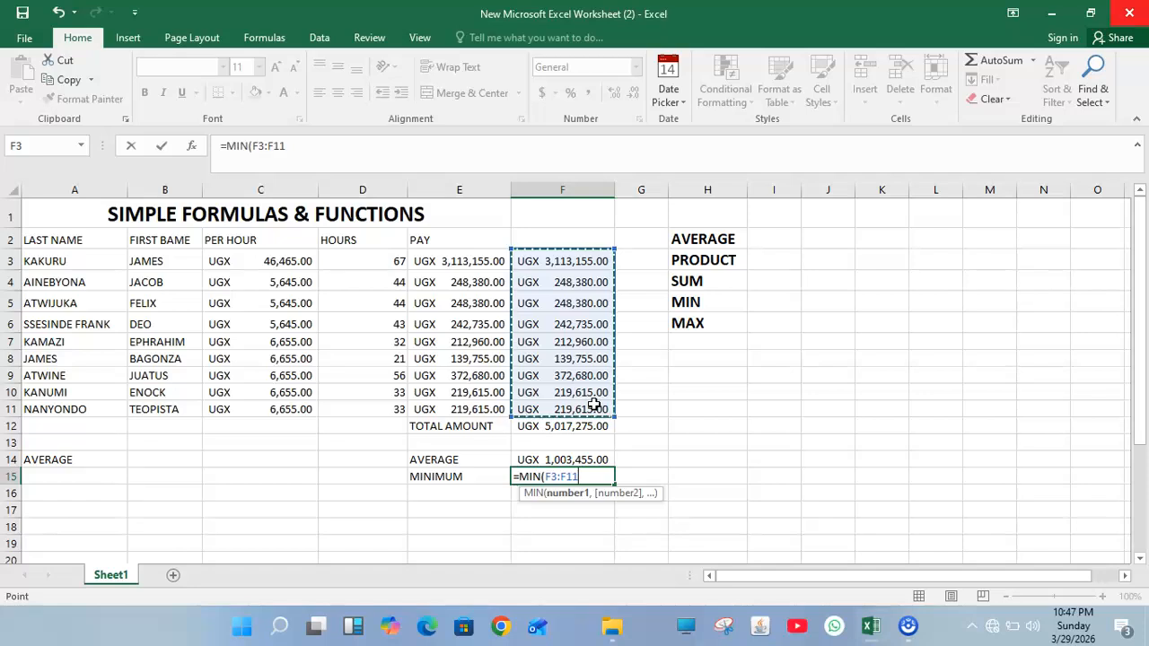
{"action": "key", "text": "Return"}
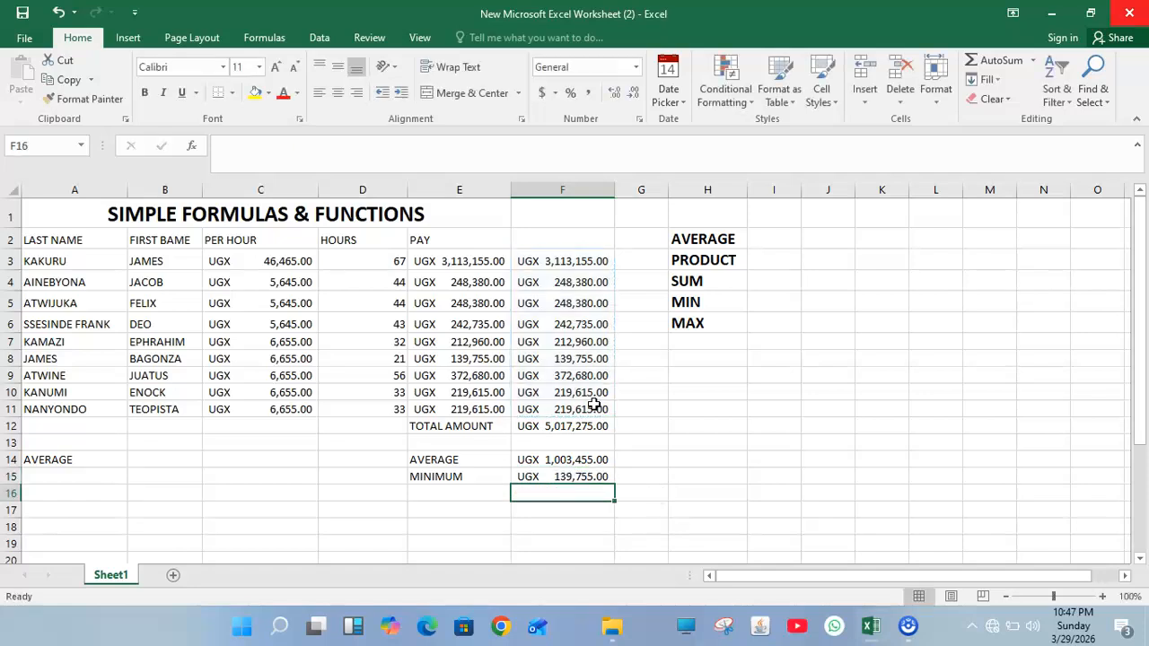
{"action": "left_click", "coordinate": [575, 460]}
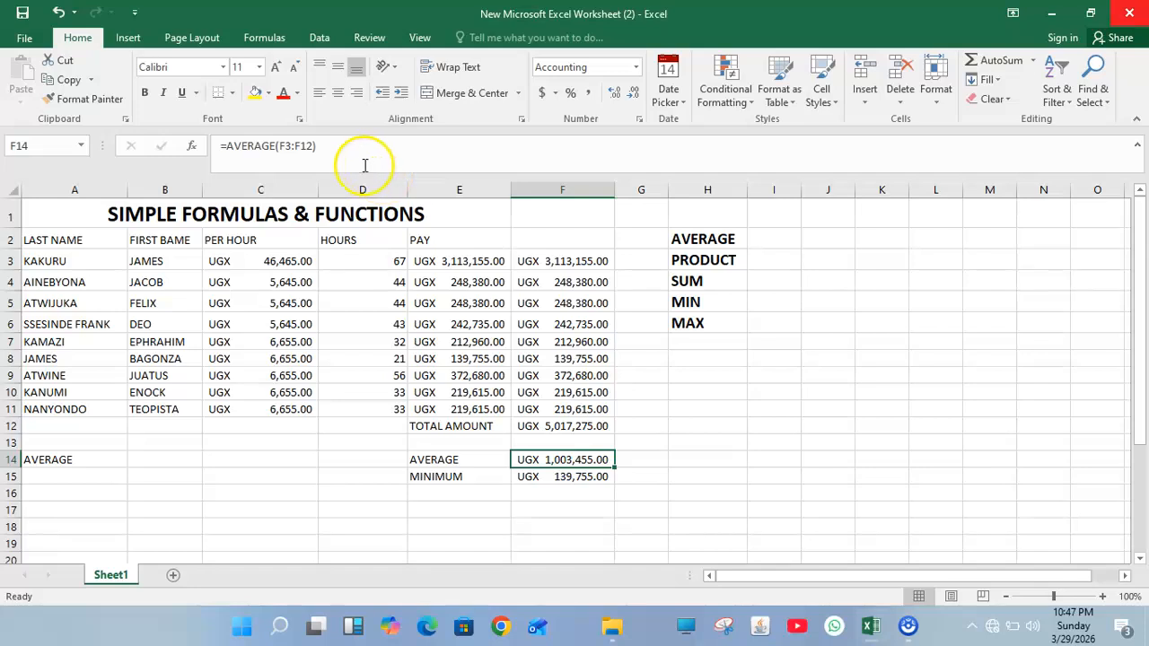
Step: Correct F14 to =AVERAGE(F3:F11), now showing UGX 557,475.00
{"action": "left_click", "coordinate": [313, 147]}
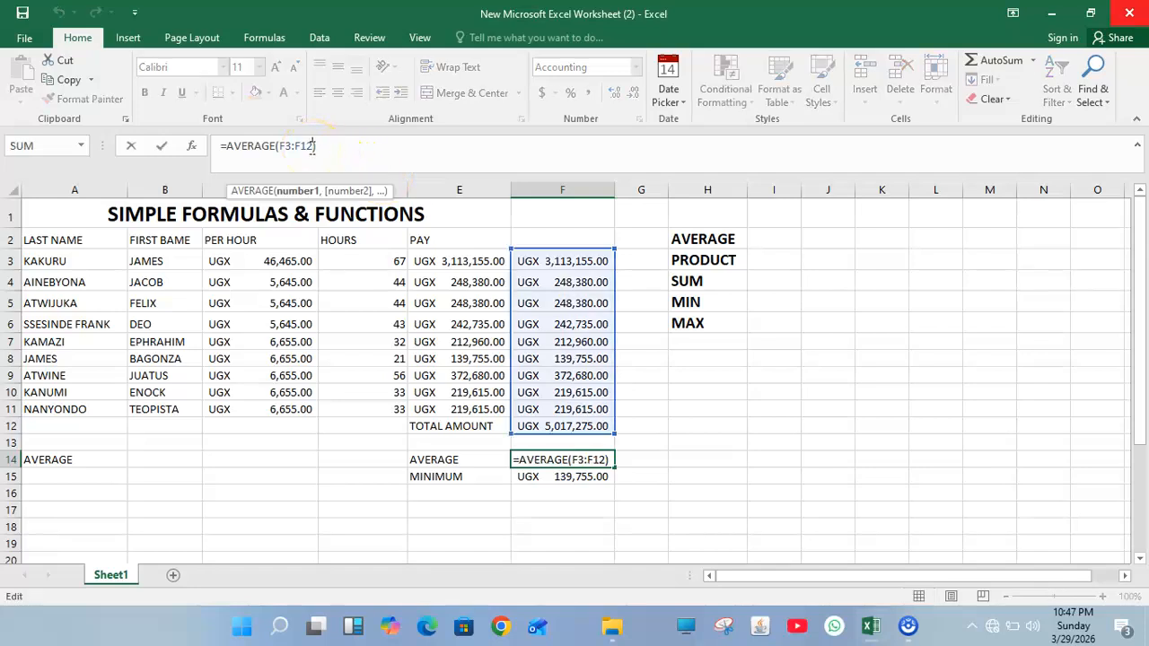
{"action": "key", "text": "BackSpace"}
{"action": "type", "text": "1"}
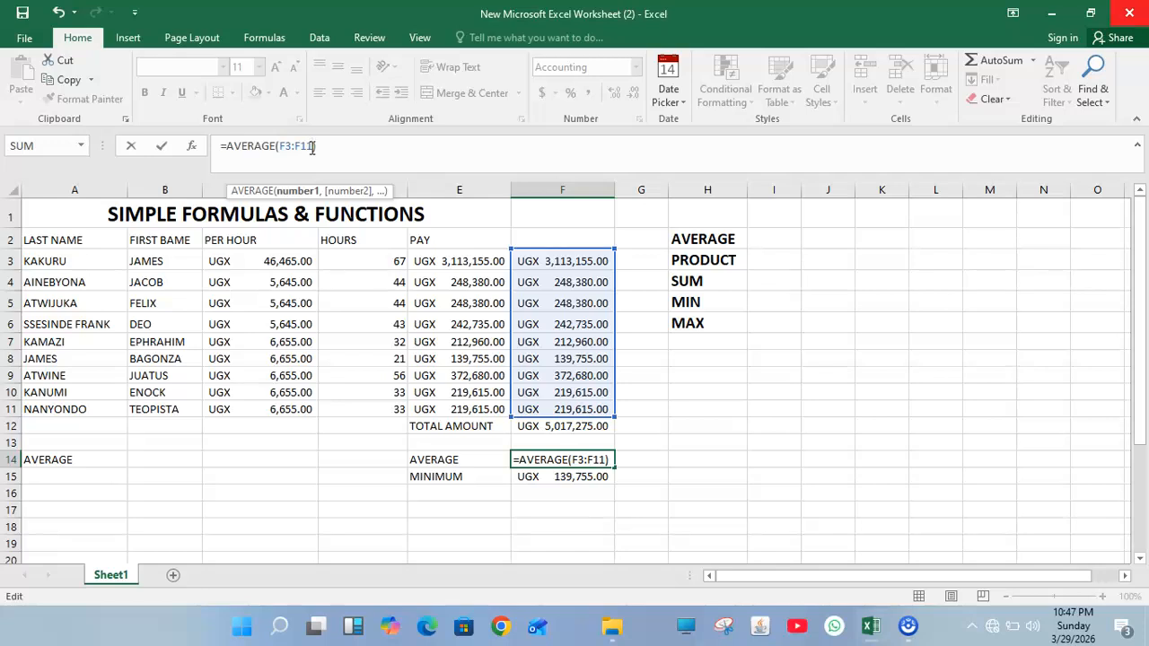
{"action": "key", "text": "Return"}
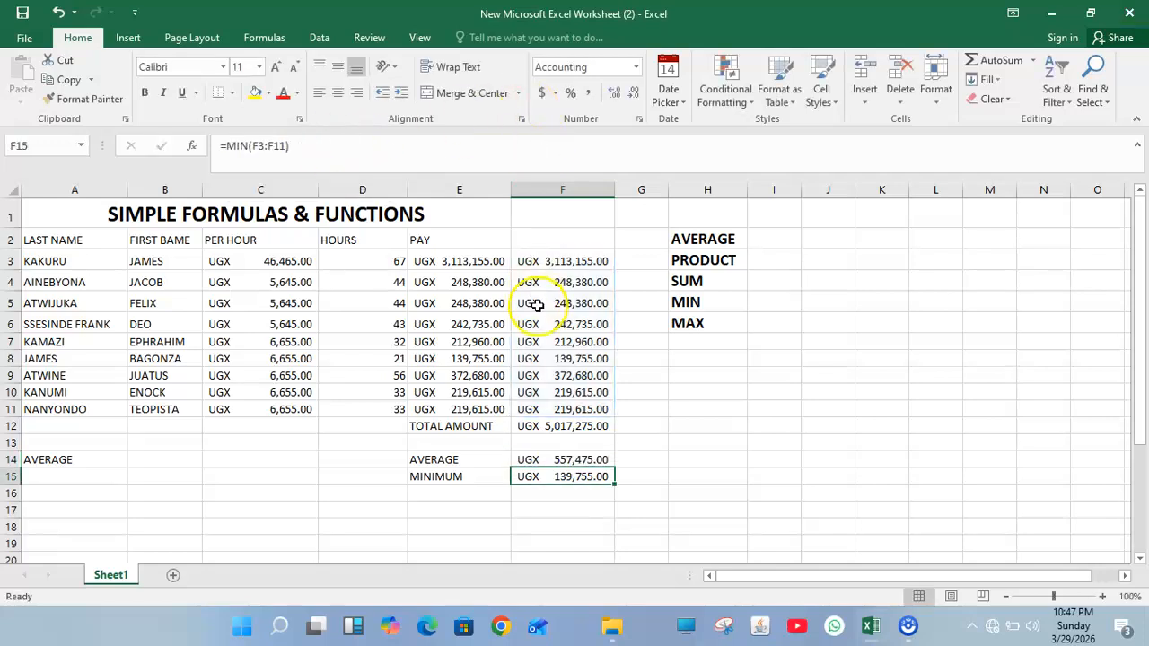
{"action": "left_click", "coordinate": [584, 460]}
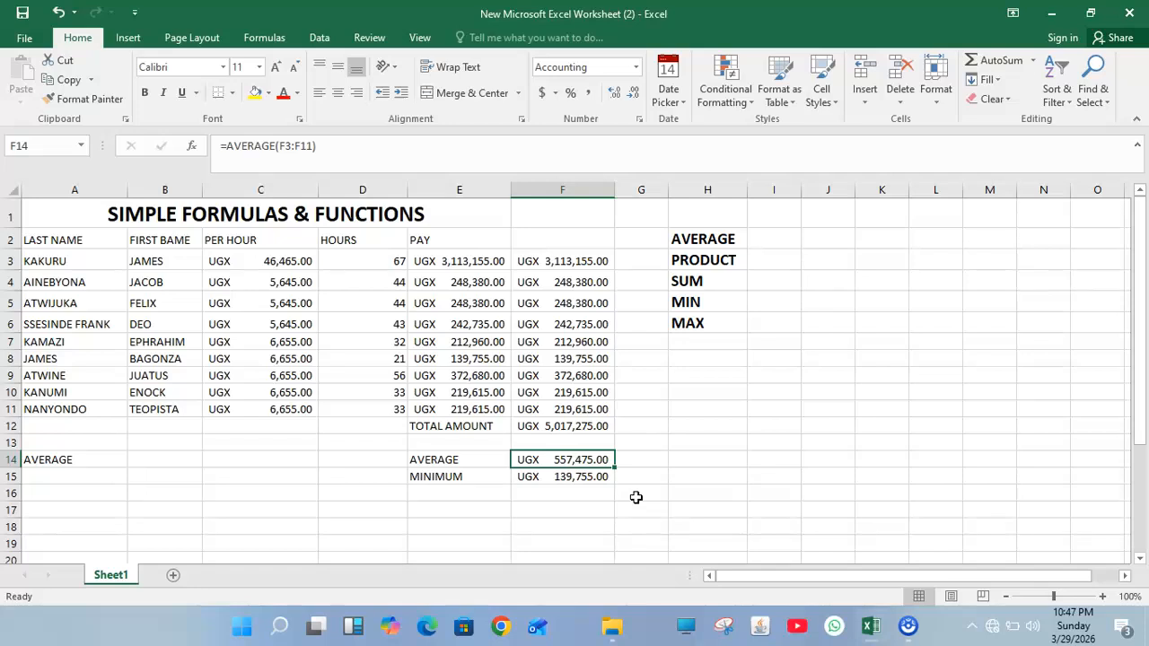
Step: Label E16 MAX and compute =MAX(F3:F11) in F16, giving UGX 3,113,155.00
{"action": "left_click", "coordinate": [481, 491]}
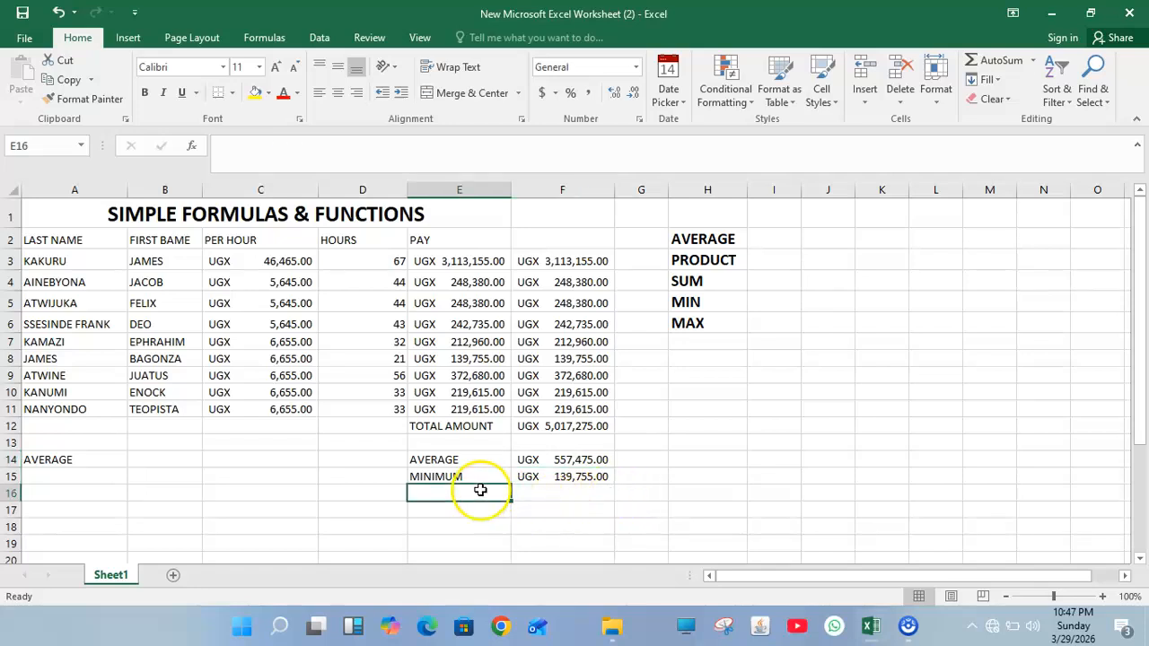
{"action": "type", "text": "MAX"}
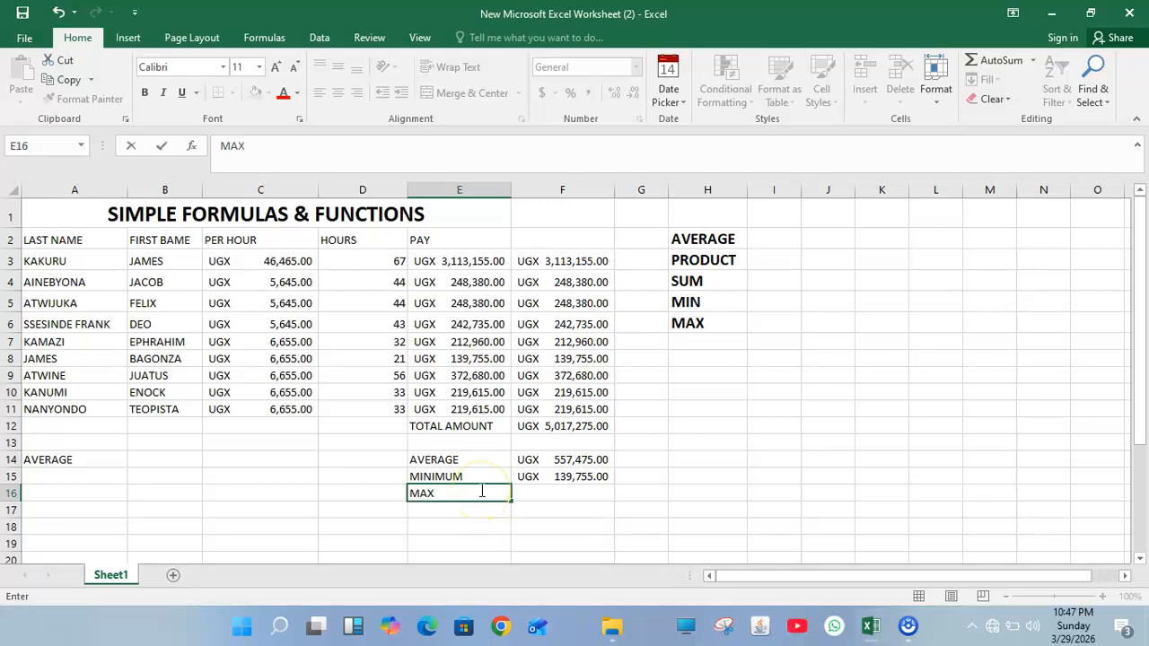
{"action": "left_click", "coordinate": [548, 493]}
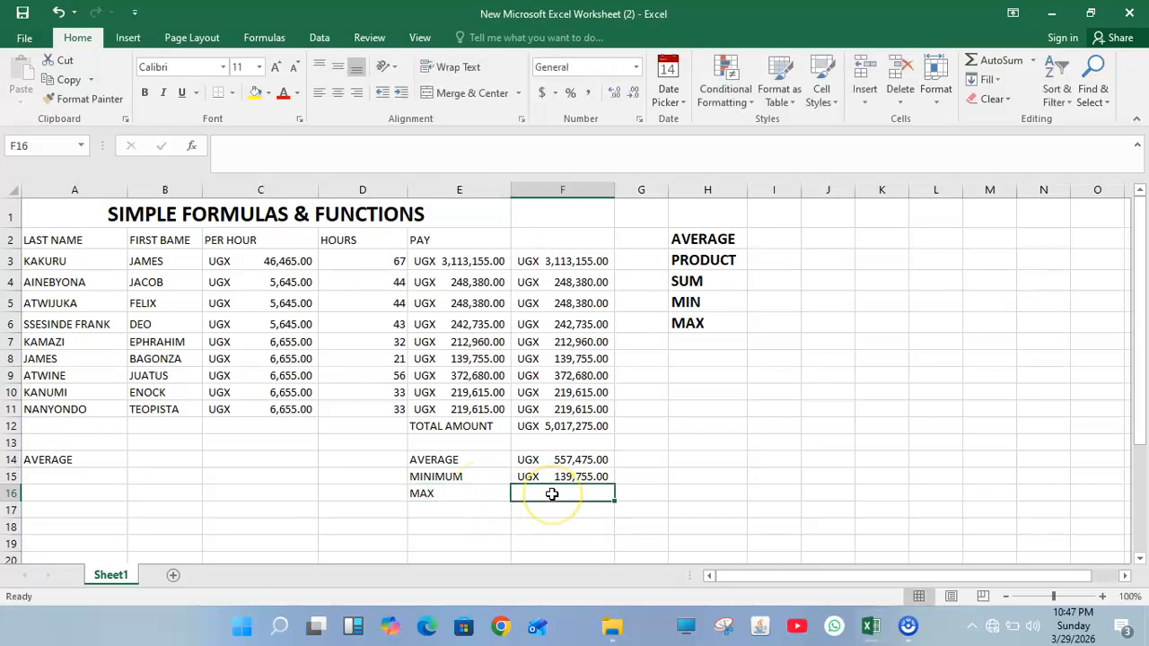
{"action": "type", "text": "=MAX"}
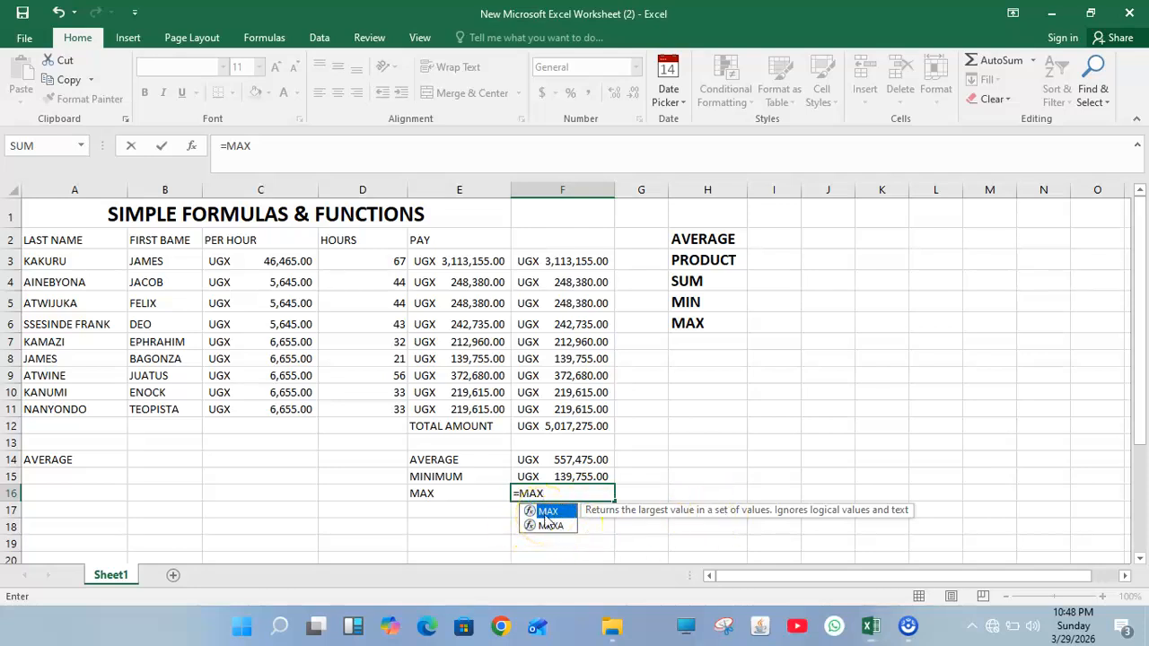
{"action": "double_click", "coordinate": [547, 511]}
{"action": "left_click_drag", "start_coordinate": [547, 260], "coordinate": [563, 410]}
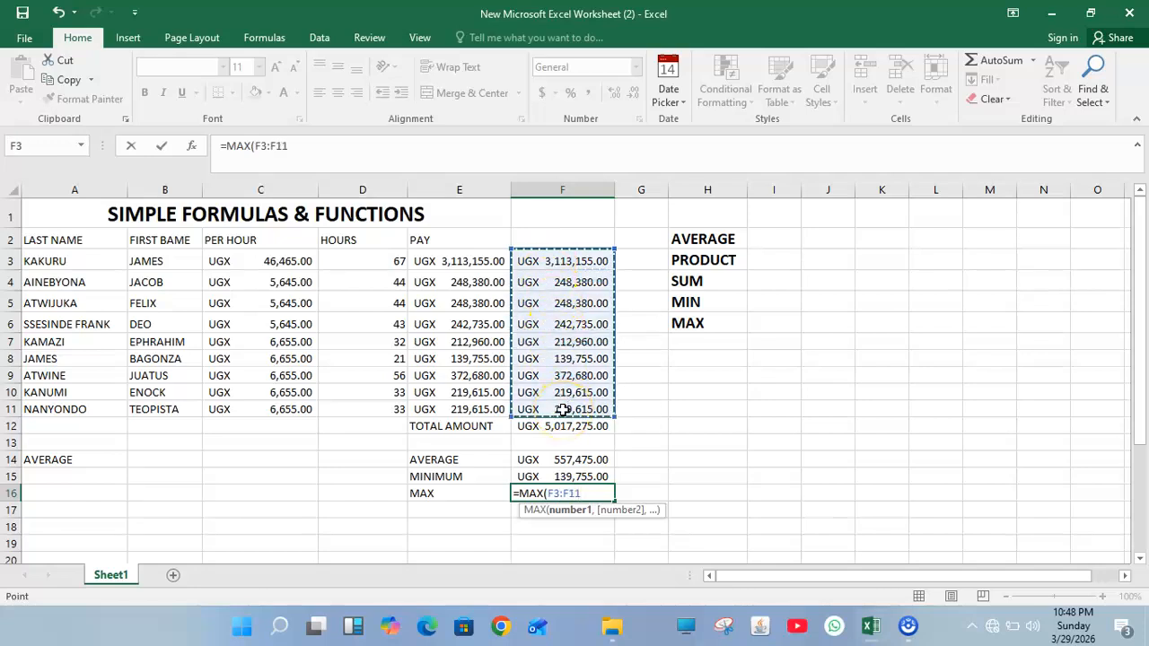
{"action": "key", "text": "Return"}
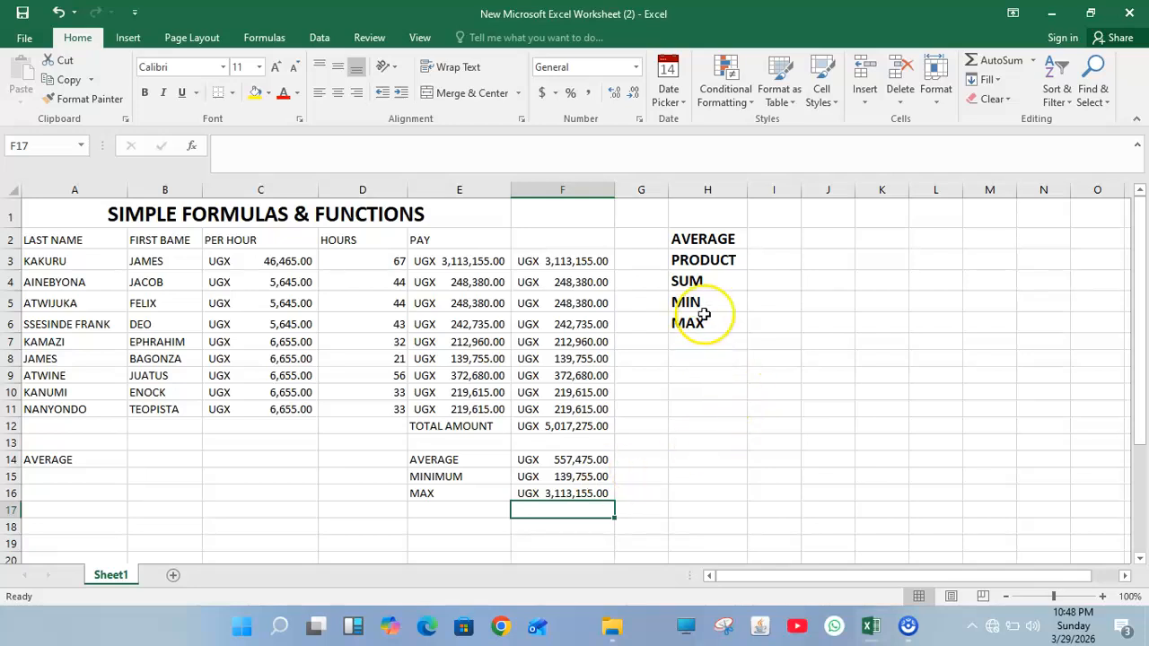
Step: Apply All Borders to the labels in H2:H6 and to the pay table A1:F16
{"action": "left_click_drag", "start_coordinate": [699, 240], "coordinate": [723, 329]}
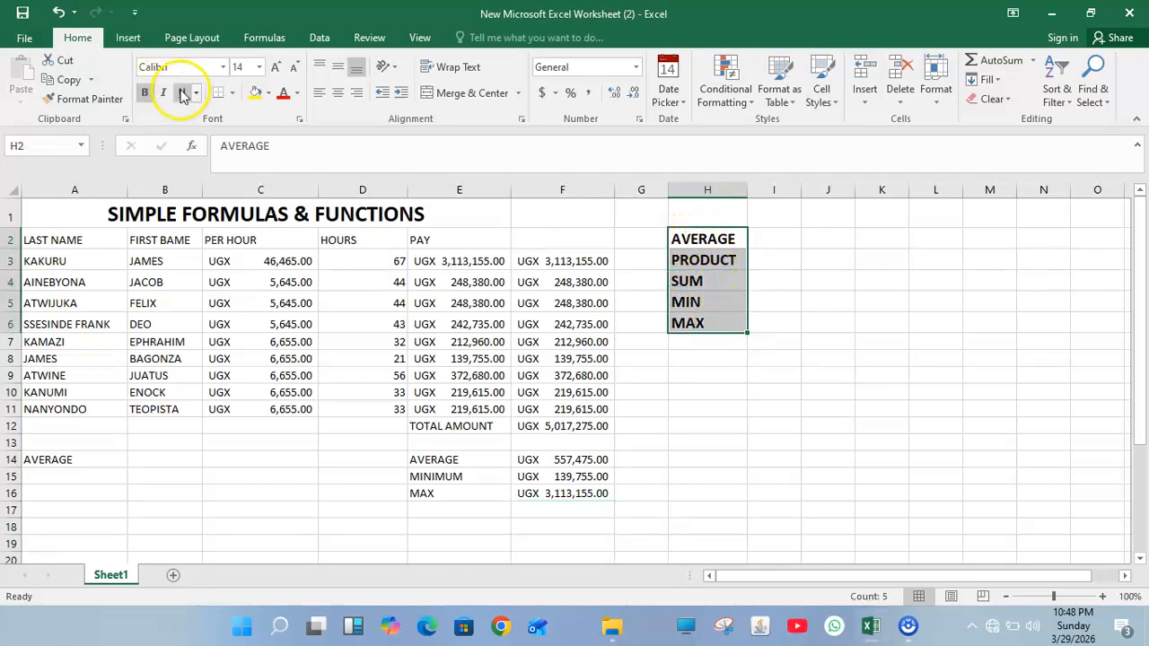
{"action": "left_click", "coordinate": [231, 94]}
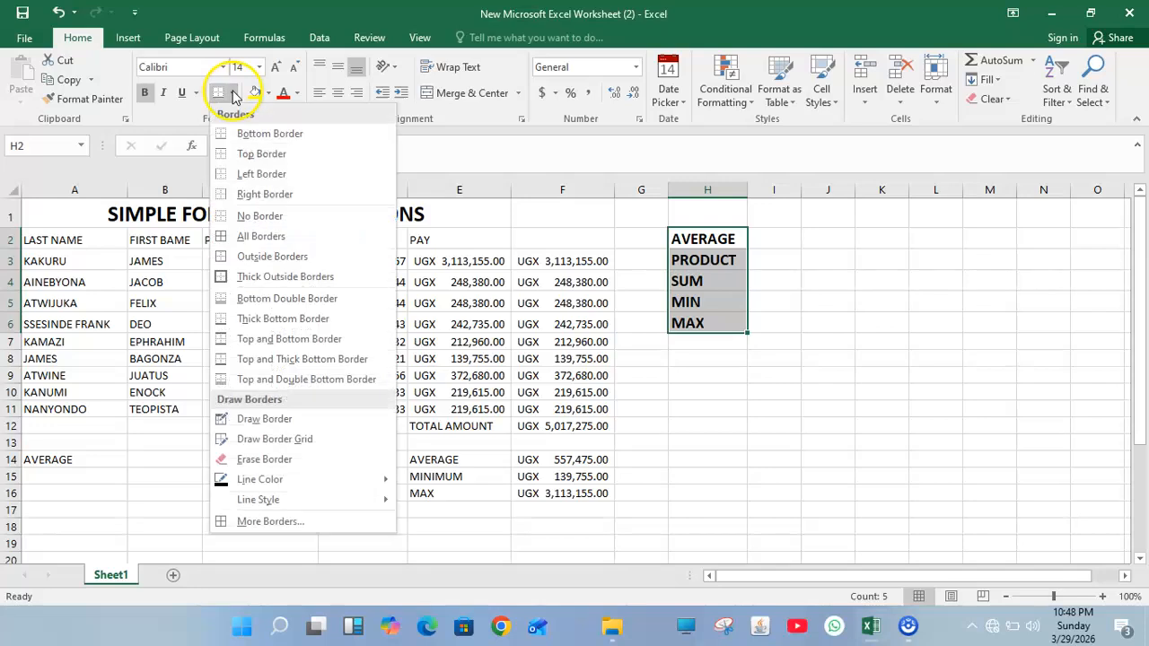
{"action": "left_click", "coordinate": [240, 237]}
{"action": "left_click_drag", "start_coordinate": [33, 209], "coordinate": [598, 487]}
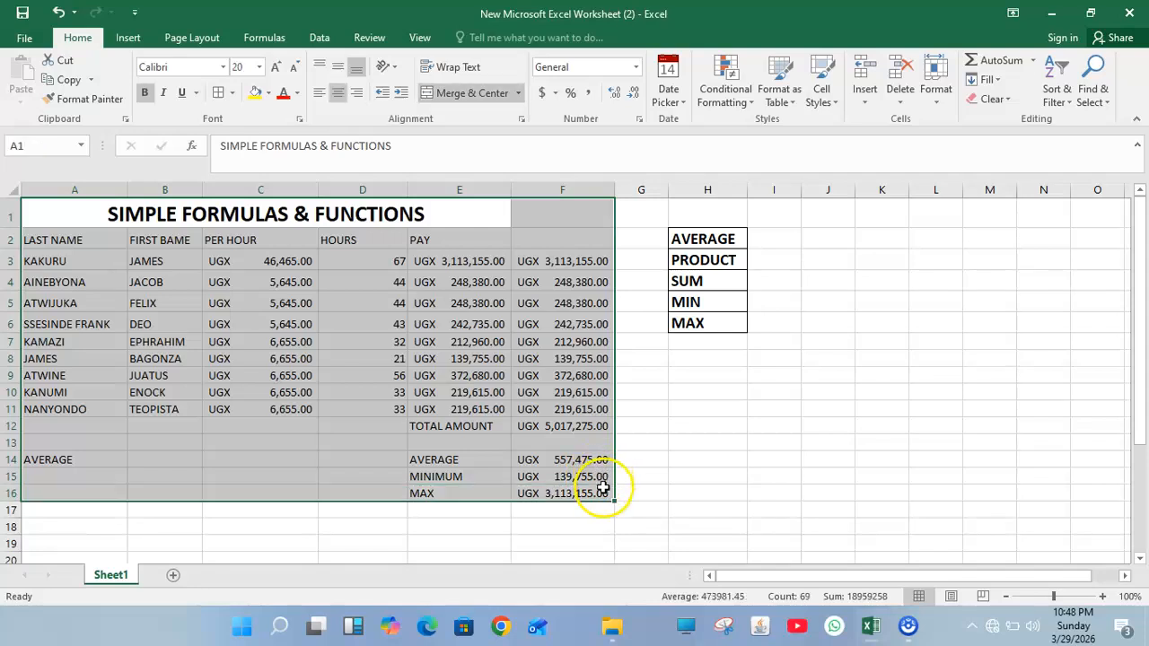
{"action": "left_click", "coordinate": [218, 94]}
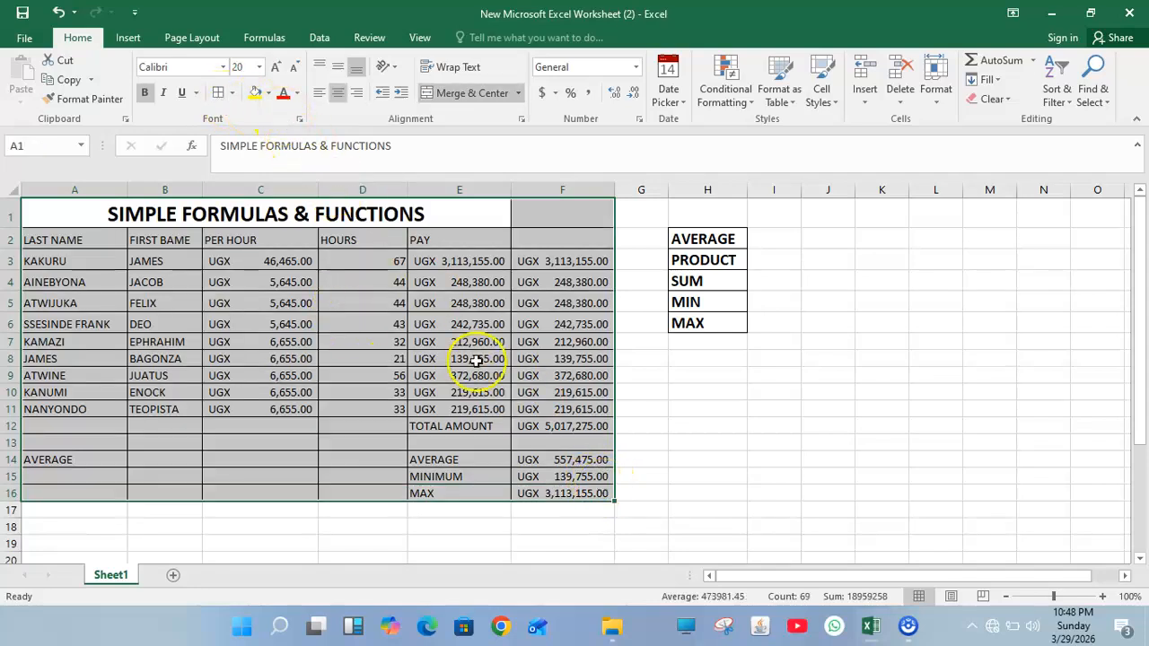
{"action": "left_click", "coordinate": [676, 374]}
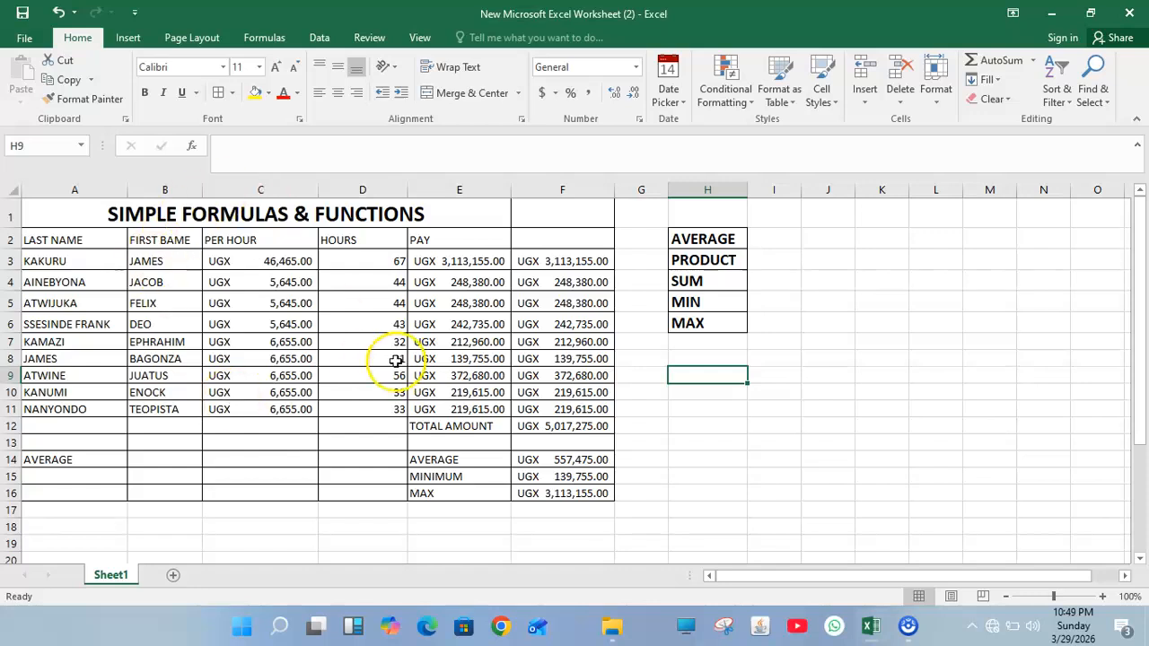
Step: Select the last names A2:A11 together with the HOURS column D2:D11
{"action": "left_click_drag", "start_coordinate": [52, 238], "coordinate": [94, 356]}
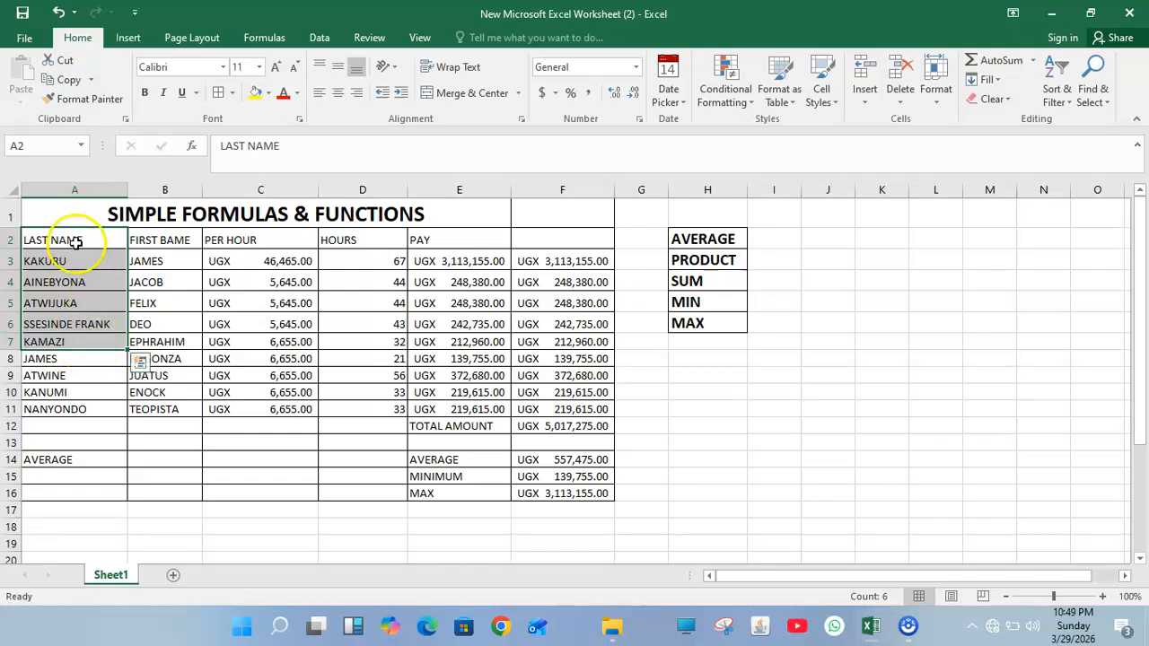
{"action": "left_click_drag", "start_coordinate": [76, 240], "coordinate": [79, 409]}
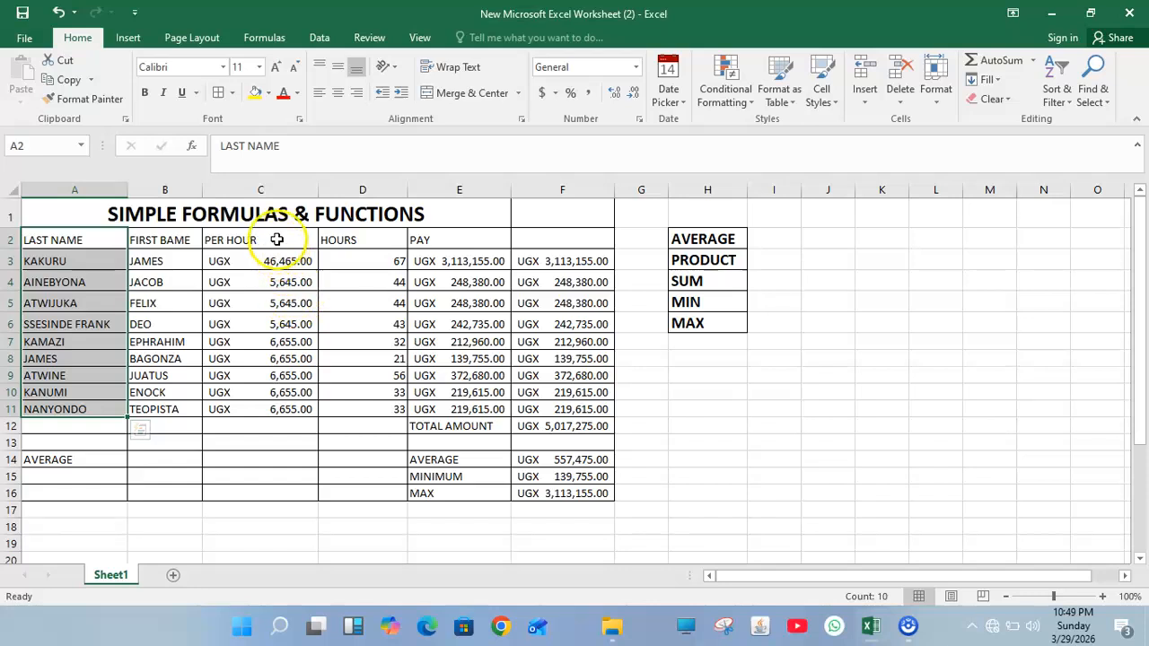
{"action": "left_click_drag", "start_coordinate": [366, 241], "coordinate": [380, 261]}
{"action": "left_click_drag", "start_coordinate": [79, 242], "coordinate": [91, 401]}
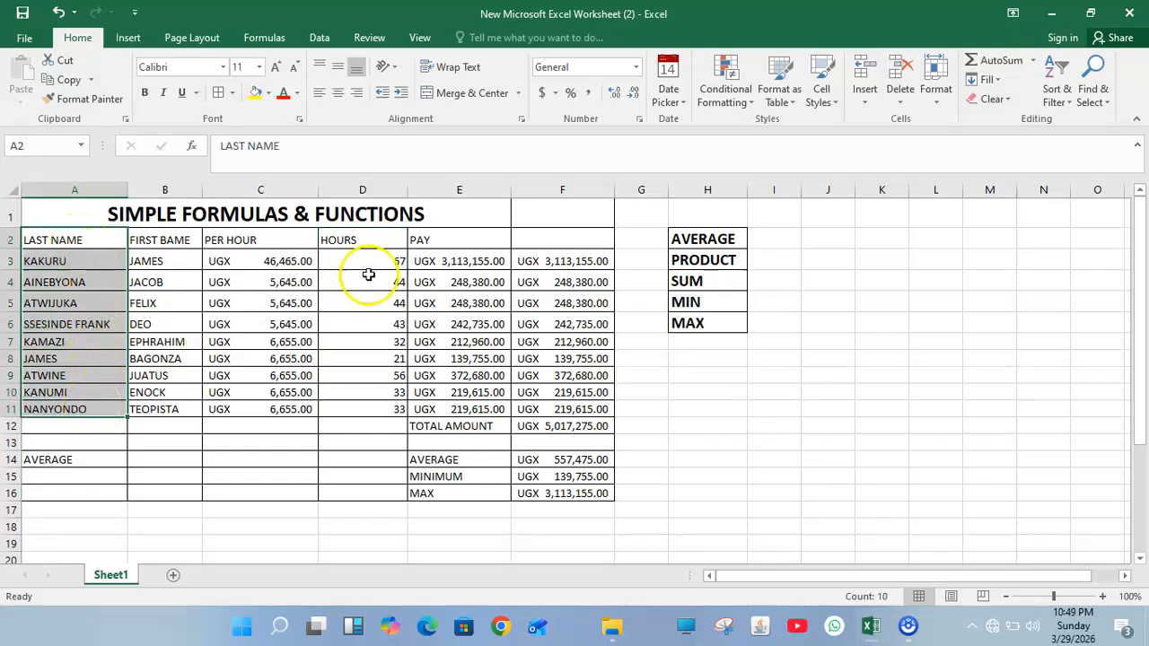
{"action": "left_click", "coordinate": [353, 235], "text": "ctrl"}
{"action": "left_click_drag", "start_coordinate": [353, 232], "coordinate": [373, 413]}
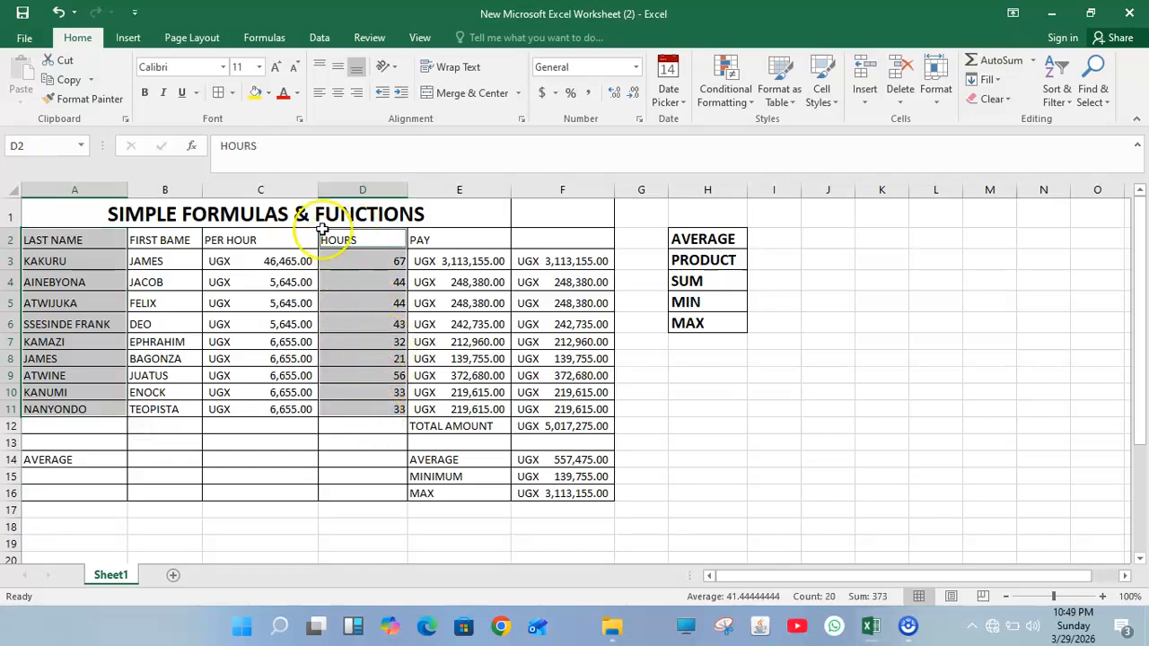
{"action": "left_click", "coordinate": [129, 39]}
Step: Insert a recommended clustered column chart of hours and move it right of the table
{"action": "left_click", "coordinate": [431, 75]}
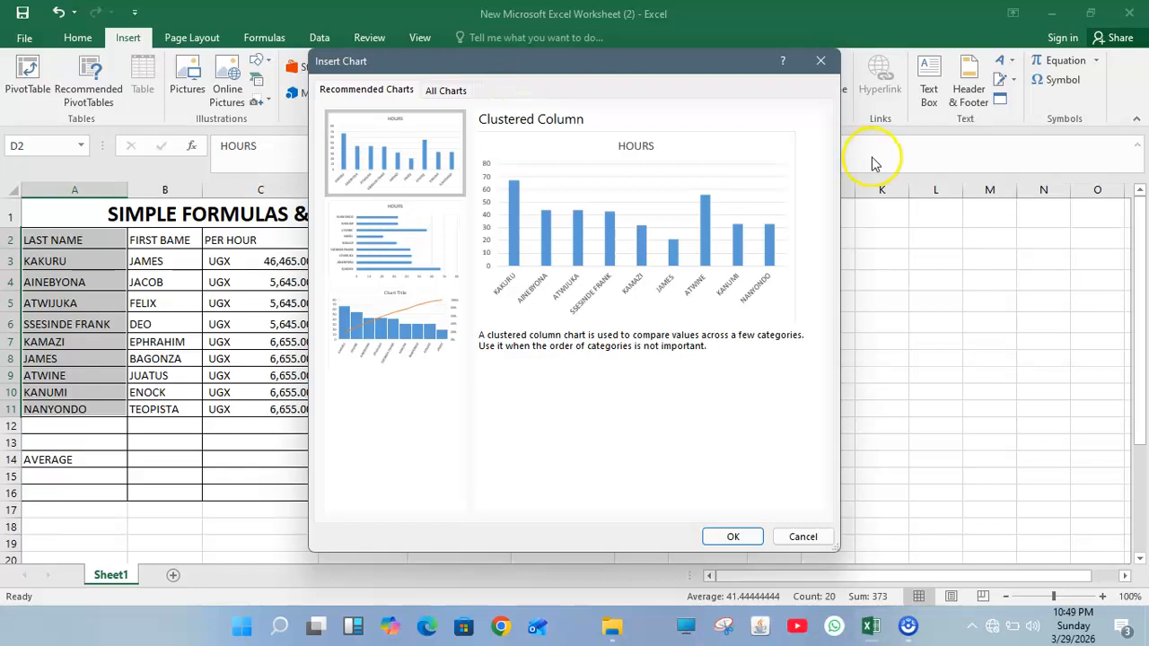
{"action": "left_click", "coordinate": [733, 536]}
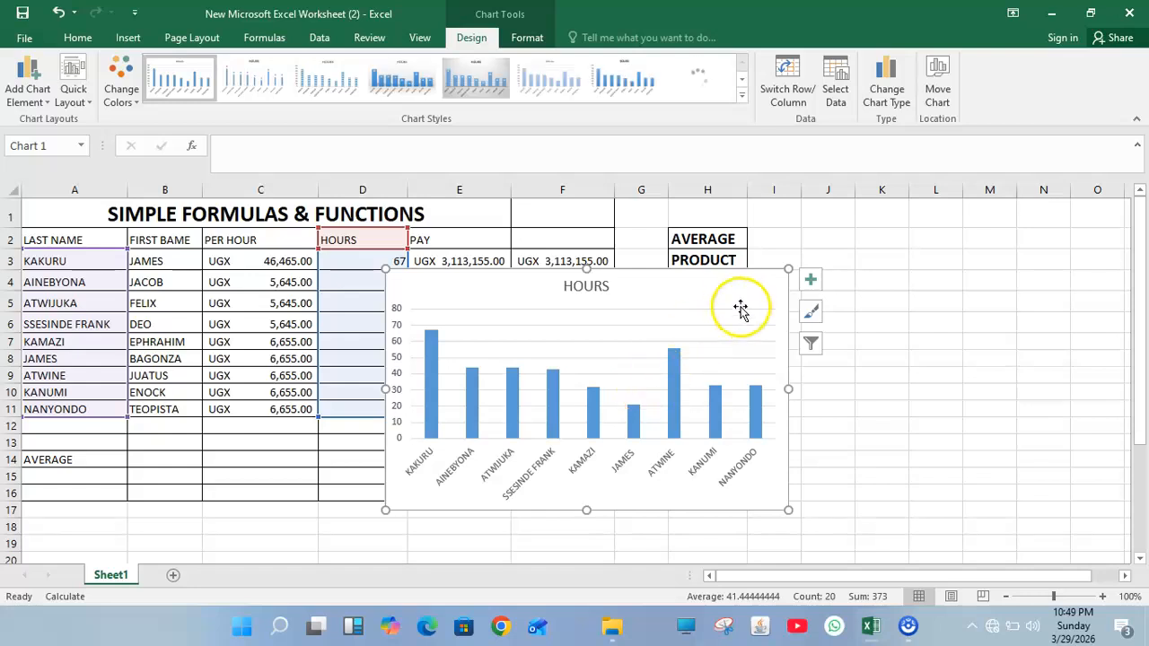
{"action": "left_click_drag", "start_coordinate": [763, 302], "coordinate": [1073, 300]}
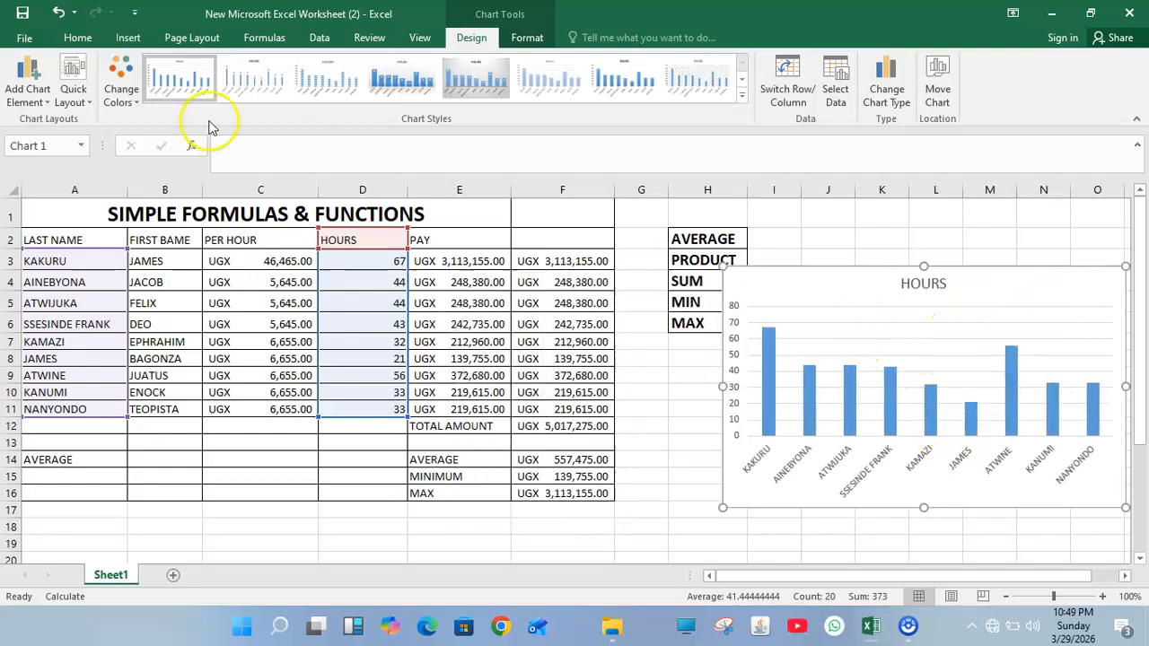
Step: Add primary horizontal and primary vertical axis titles to the HOURS chart
{"action": "left_click", "coordinate": [27, 81]}
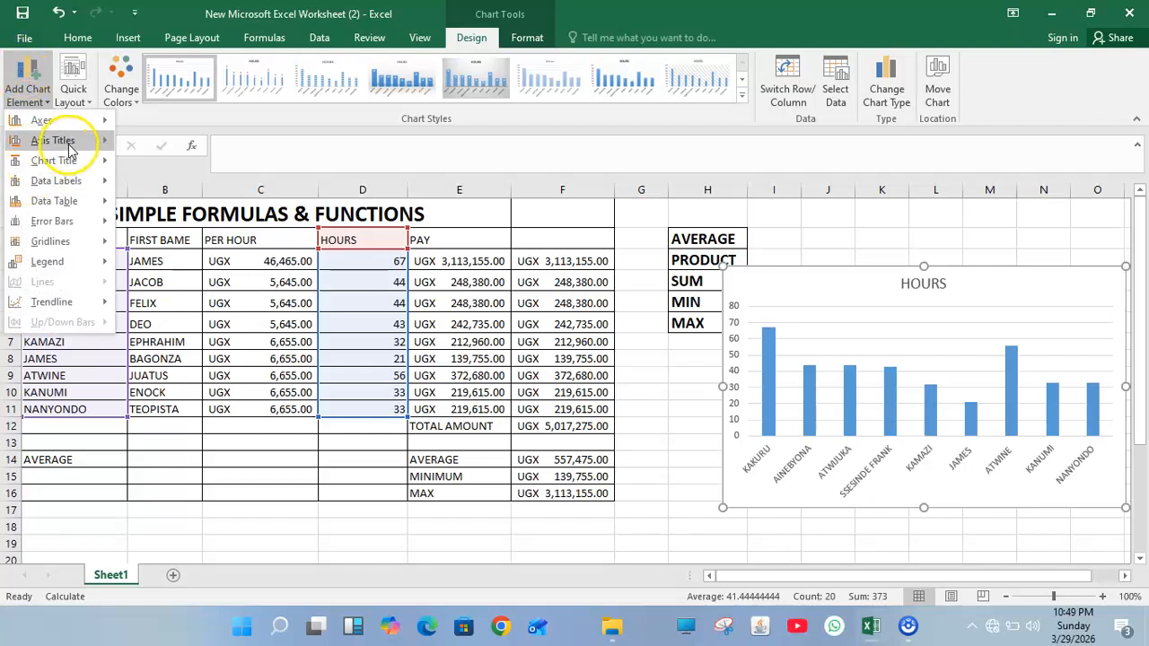
{"action": "mouse_move", "coordinate": [63, 141]}
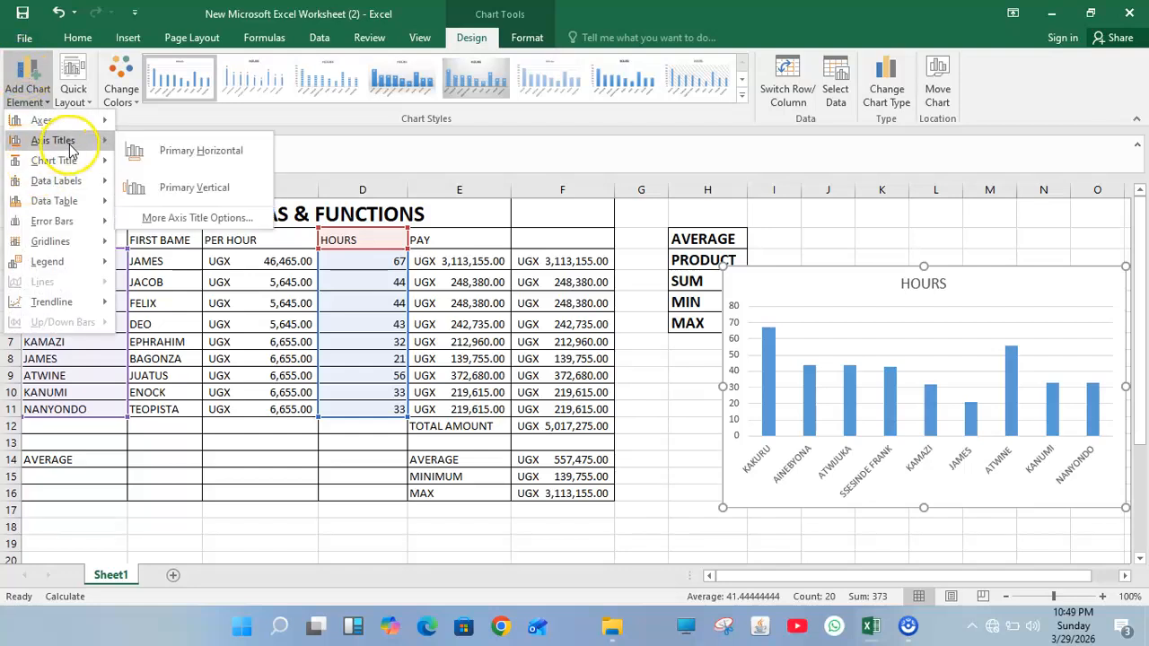
{"action": "left_click", "coordinate": [177, 152]}
{"action": "left_click", "coordinate": [27, 88]}
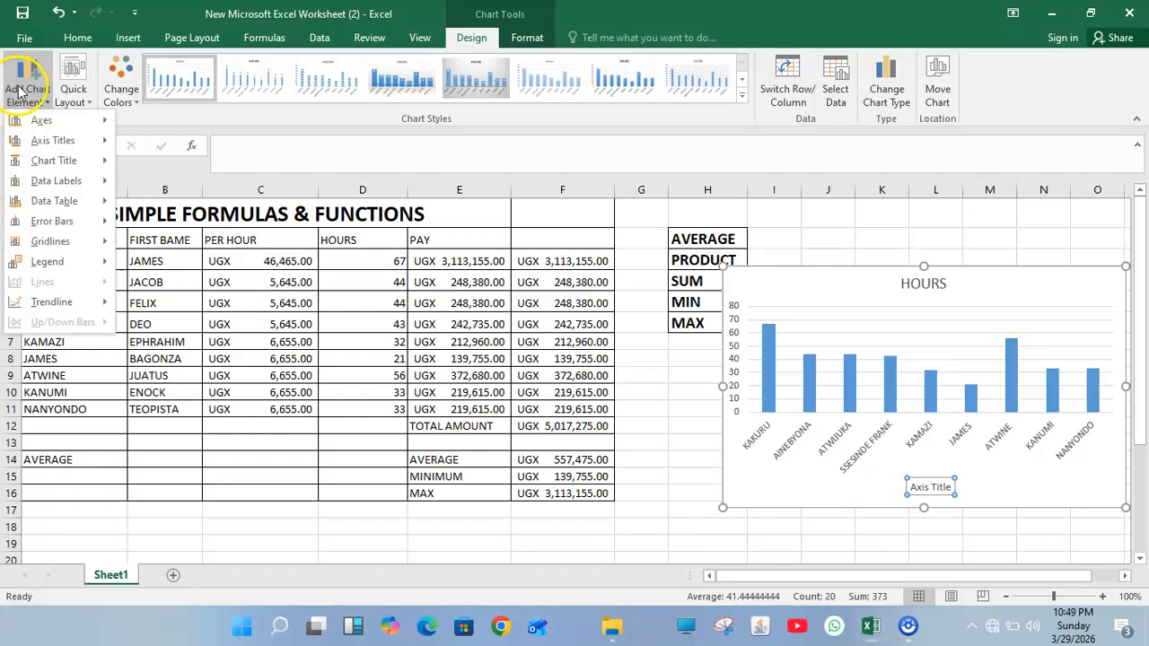
{"action": "mouse_move", "coordinate": [77, 141]}
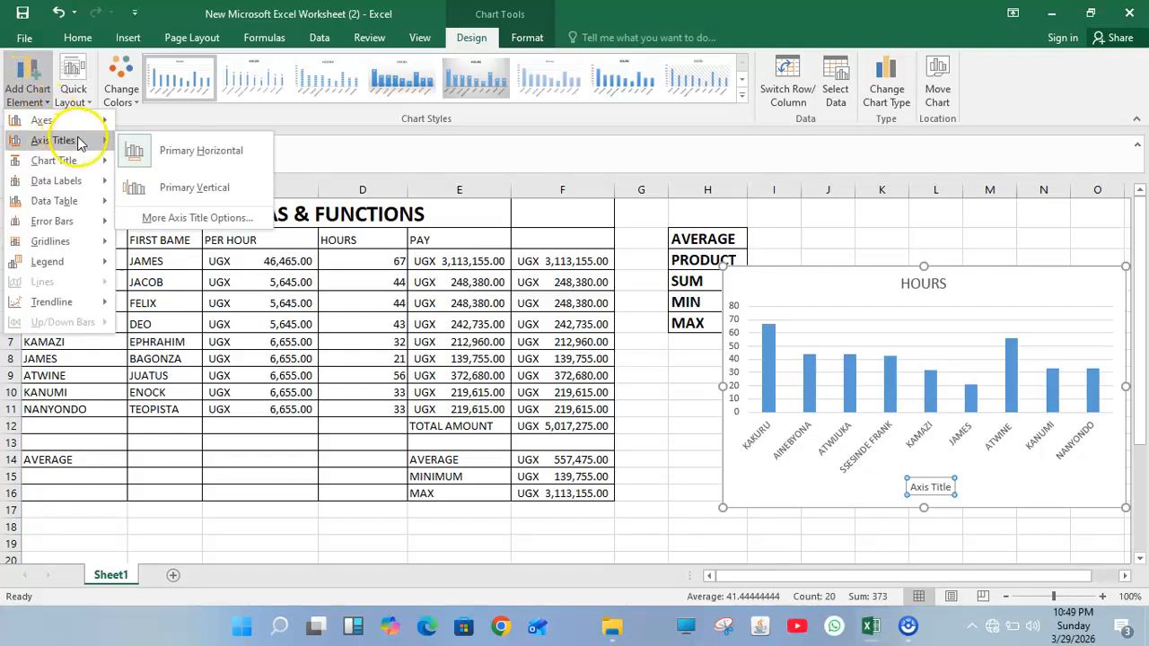
{"action": "left_click", "coordinate": [151, 186]}
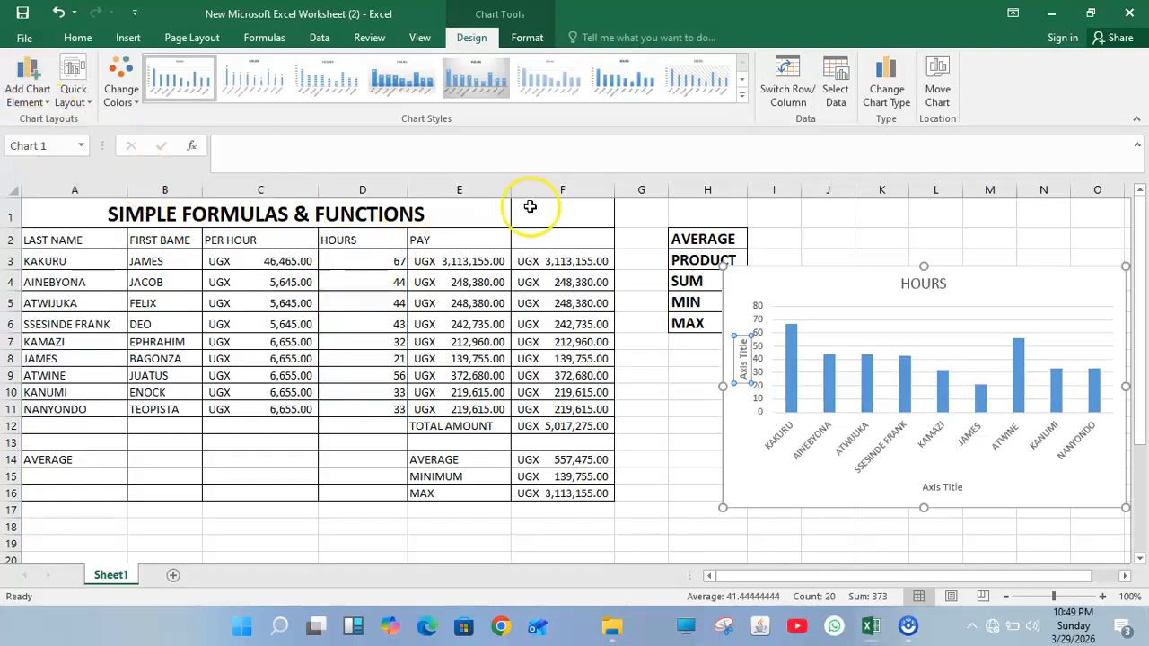
Step: Change the chart title to HOURS WORKED and open the horizontal axis title's formatting
{"action": "left_click", "coordinate": [944, 282]}
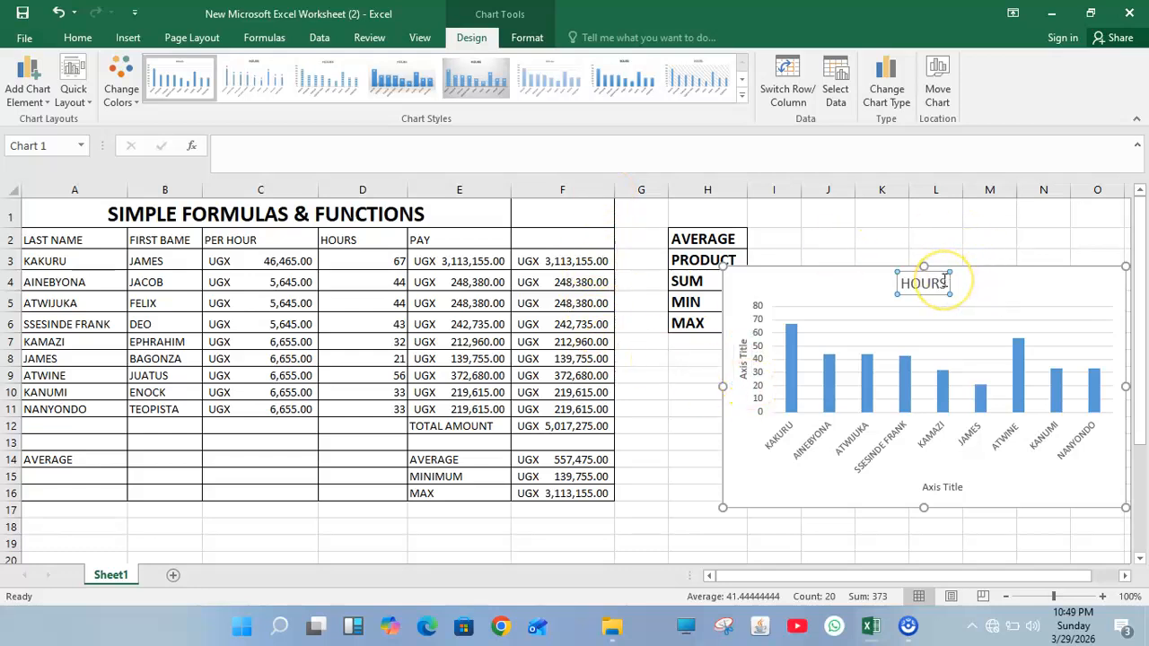
{"action": "double_click", "coordinate": [944, 282]}
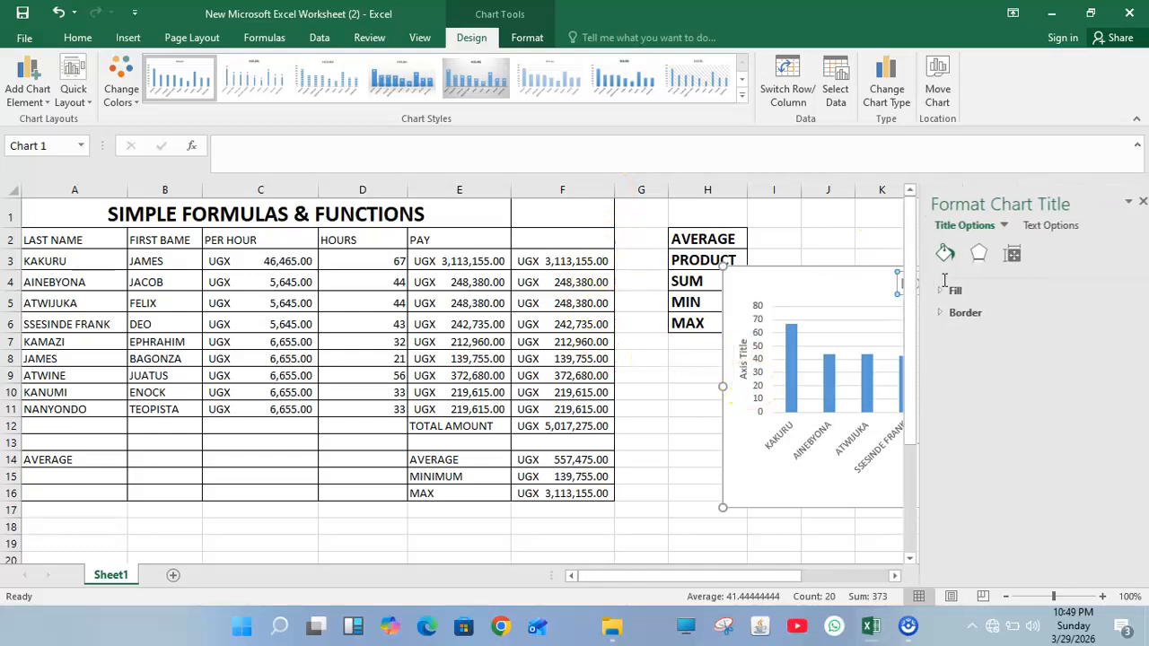
{"action": "left_click", "coordinate": [1134, 202]}
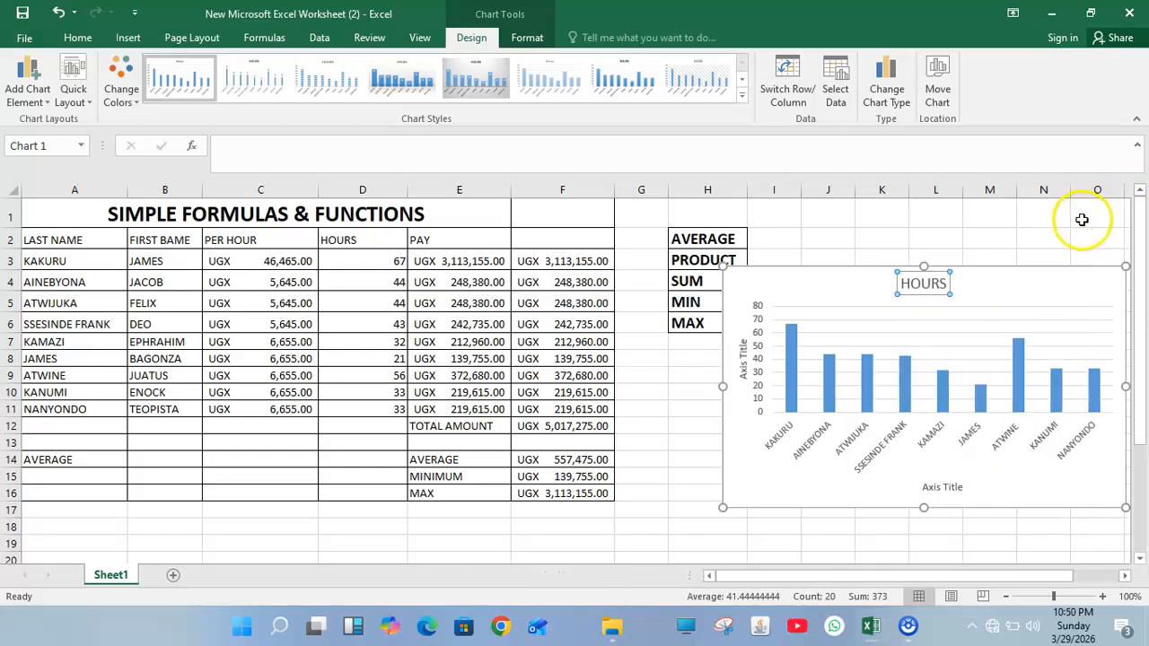
{"action": "double_click", "coordinate": [947, 283]}
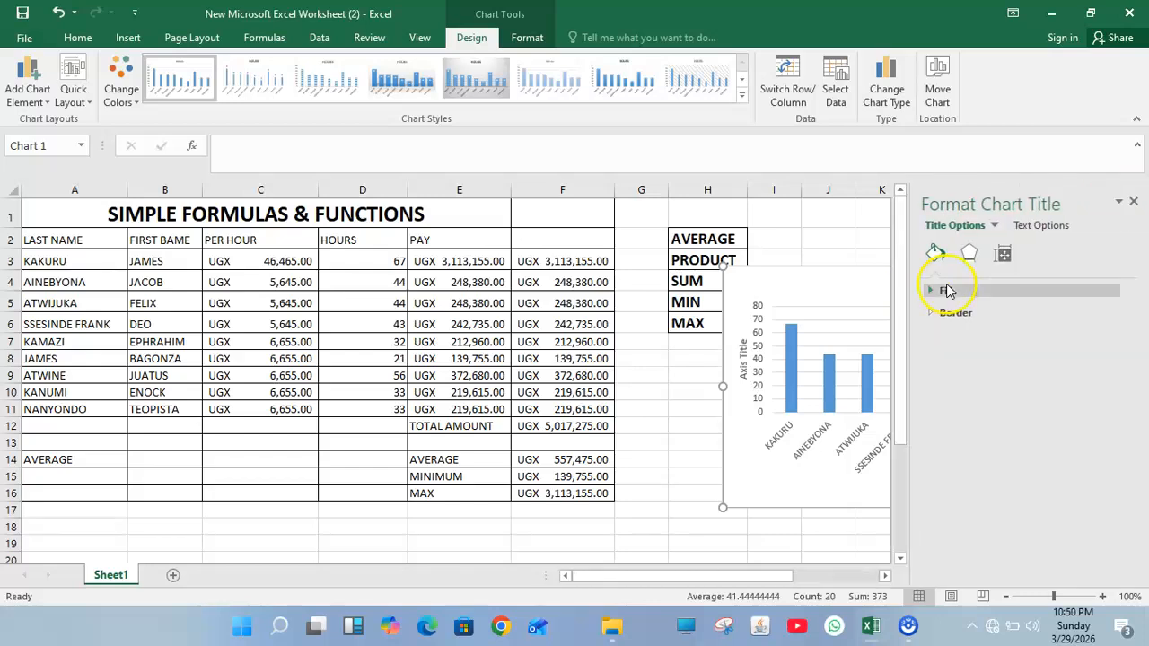
{"action": "left_click", "coordinate": [1134, 201]}
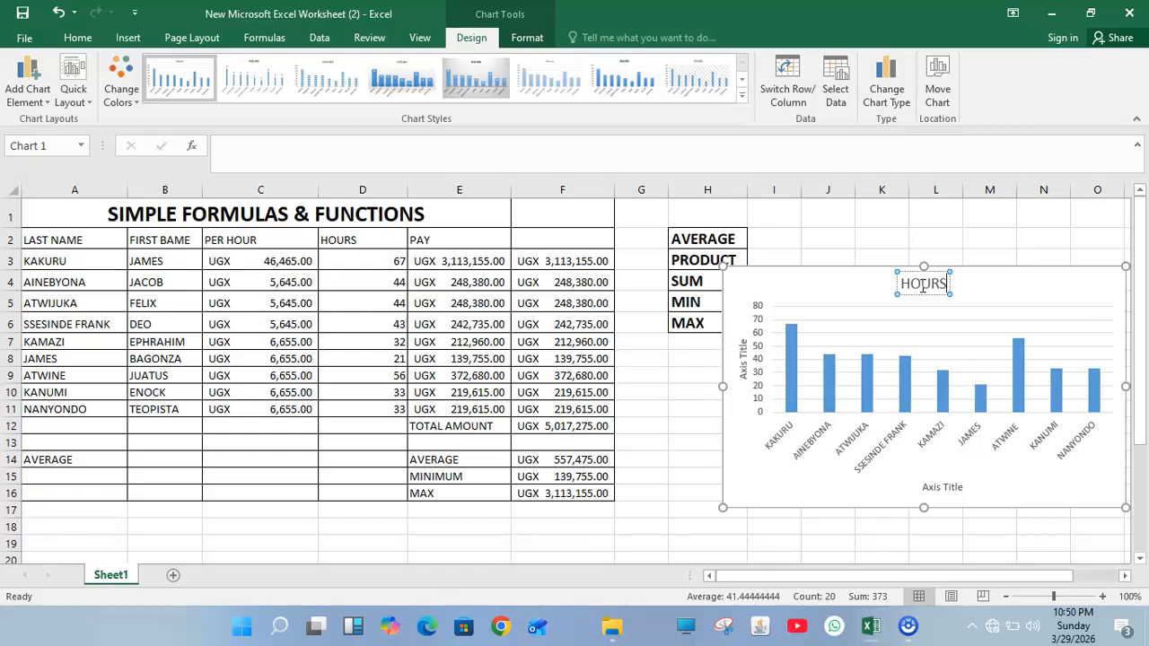
{"action": "type", "text": "ORKED"}
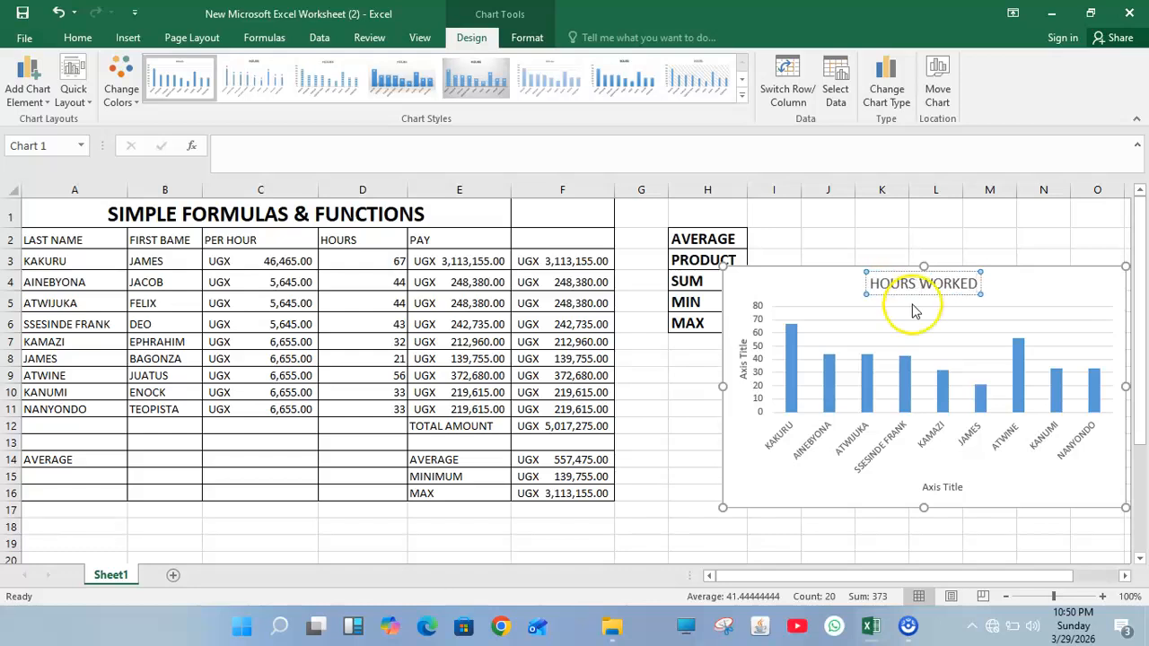
{"action": "double_click", "coordinate": [942, 488]}
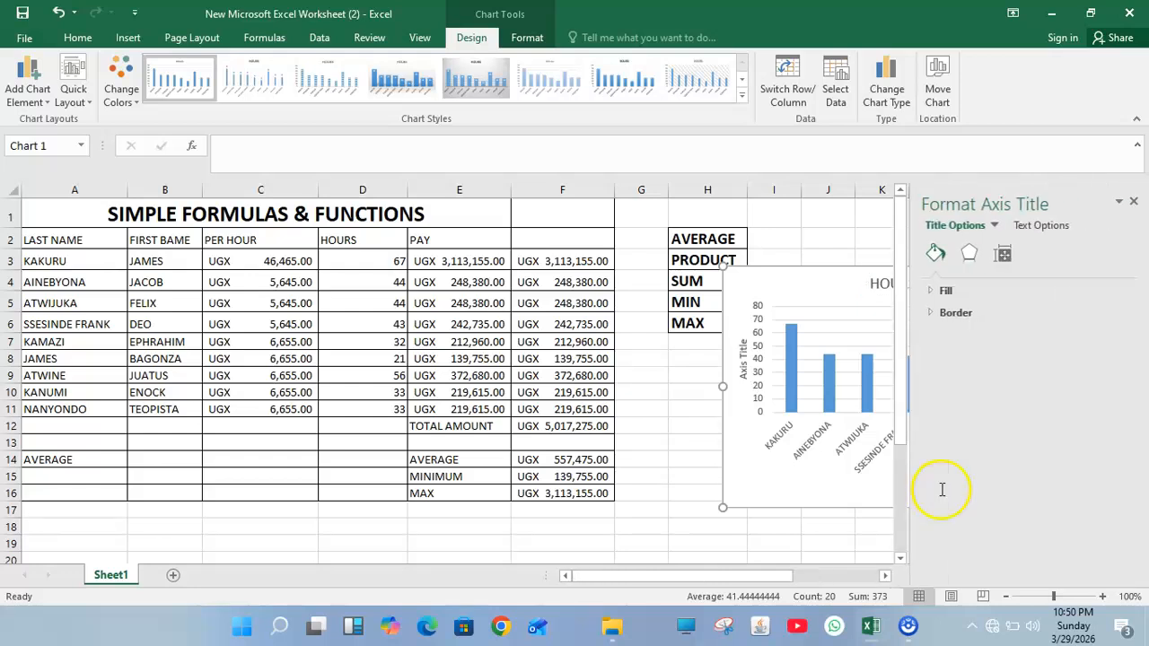
Step: Close the format pane and delete the horizontal axis title; the whole chart ends up removed
{"action": "left_click", "coordinate": [872, 482]}
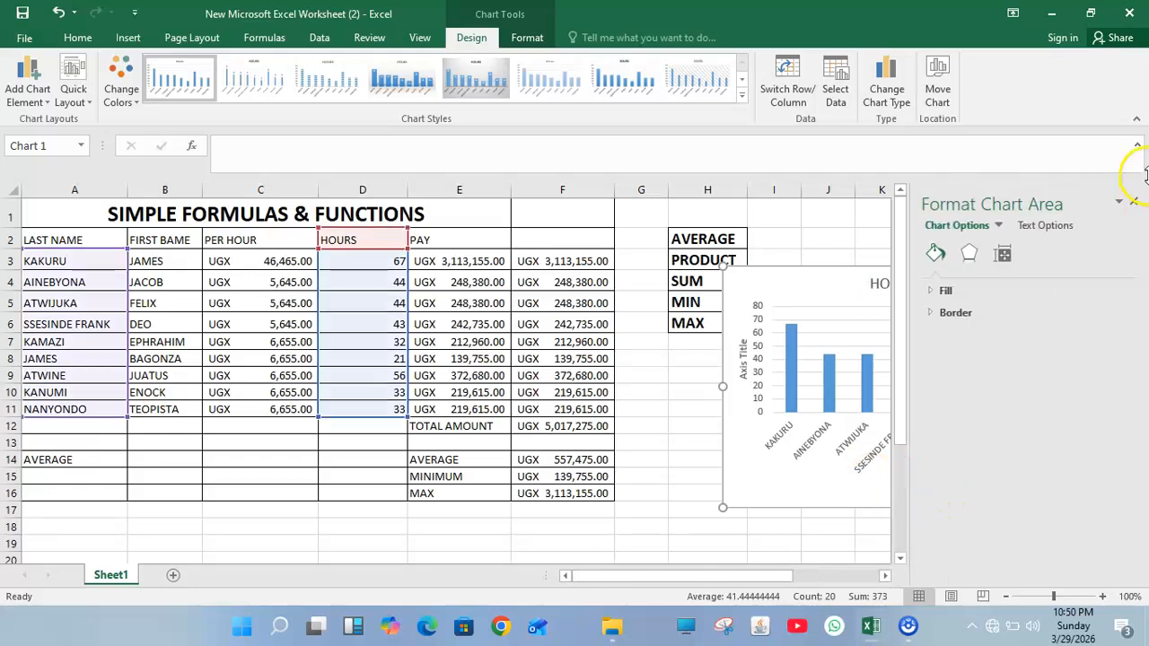
{"action": "left_click", "coordinate": [1132, 204]}
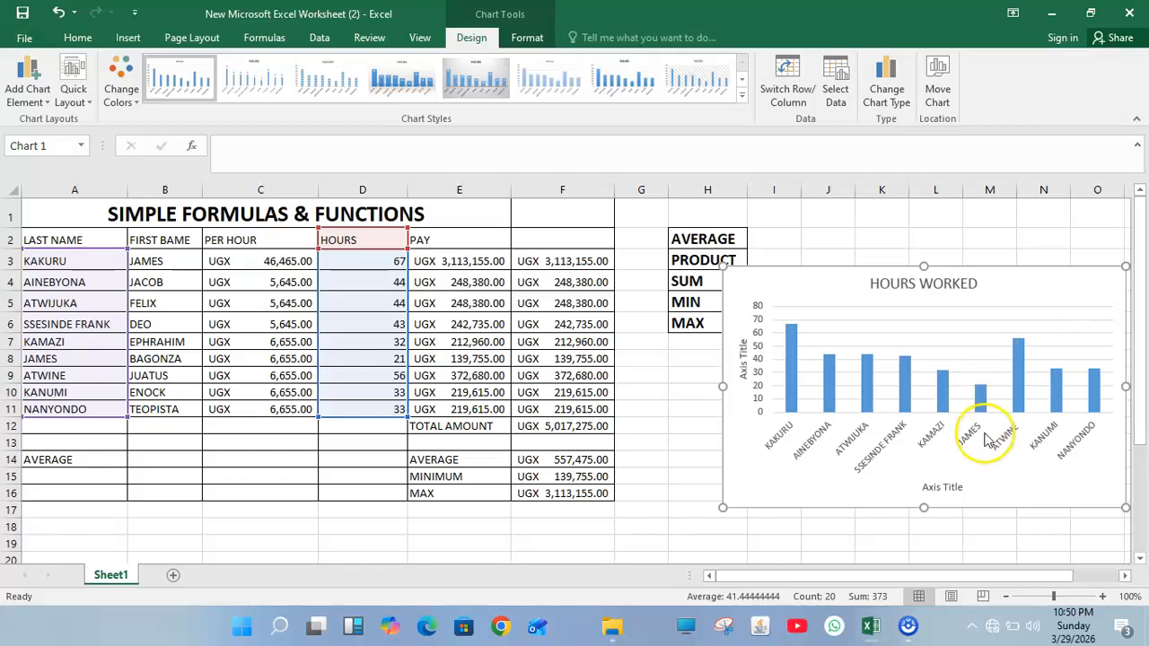
{"action": "left_click", "coordinate": [945, 489]}
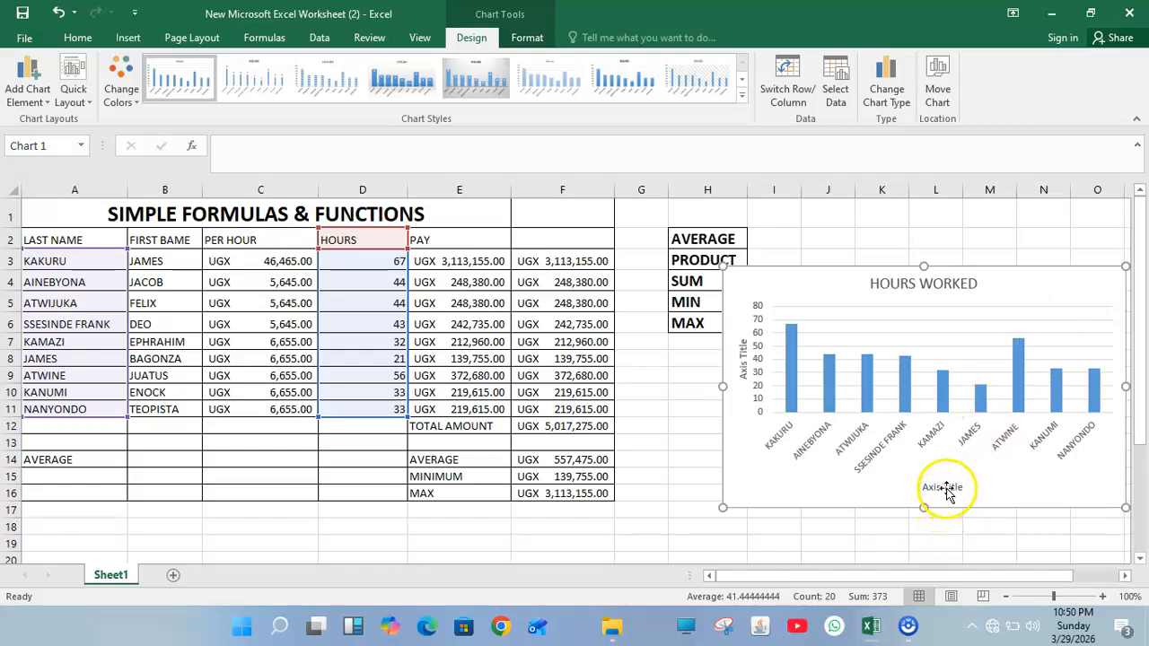
{"action": "key", "text": "BackSpace"}
{"action": "key", "text": "BackSpace"}
{"action": "key", "text": "BackSpace"}
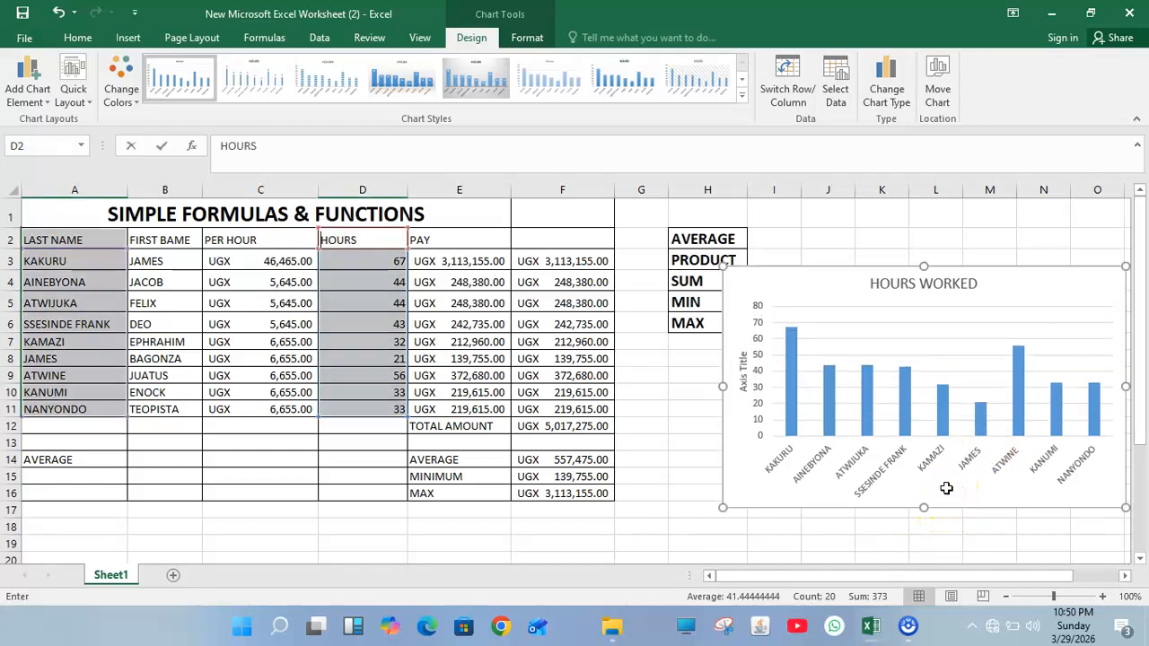
{"action": "left_click", "coordinate": [838, 487]}
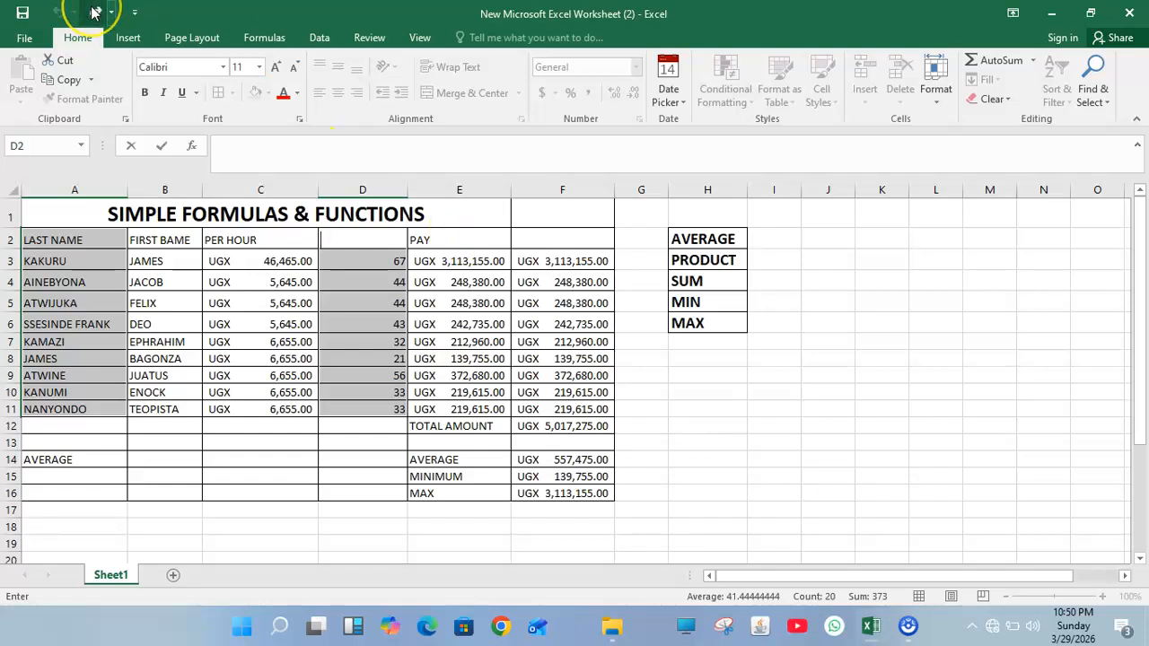
Step: Undo the deletion and redo the last typing, leaving the sheet without a chart
{"action": "left_click", "coordinate": [57, 13]}
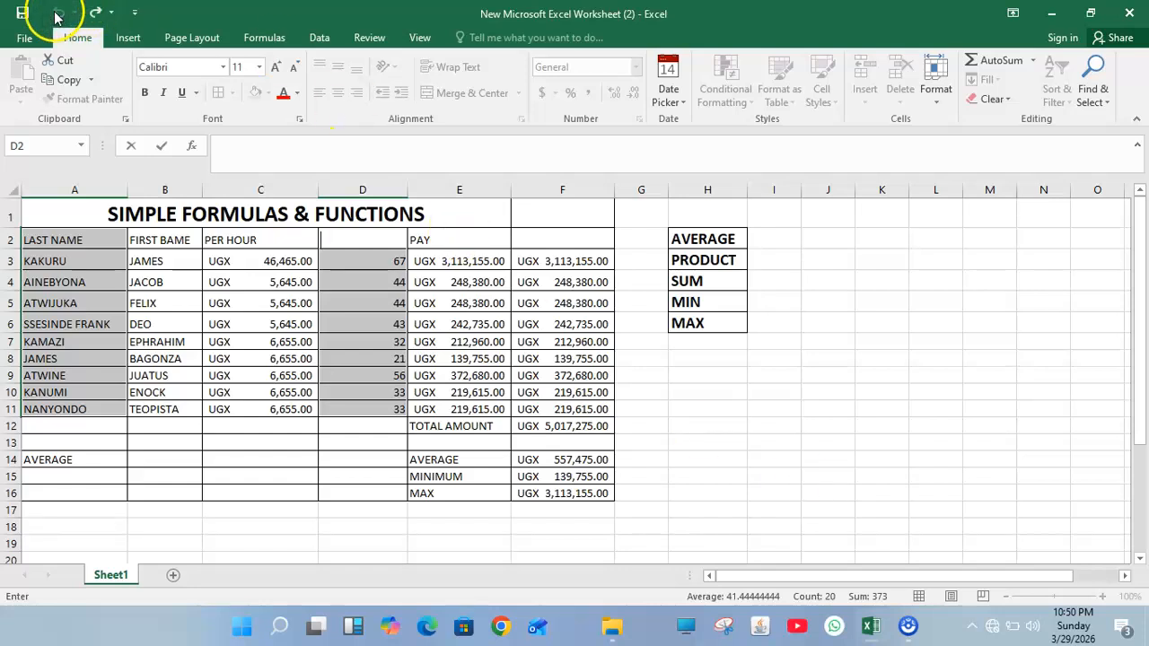
{"action": "left_click", "coordinate": [110, 16]}
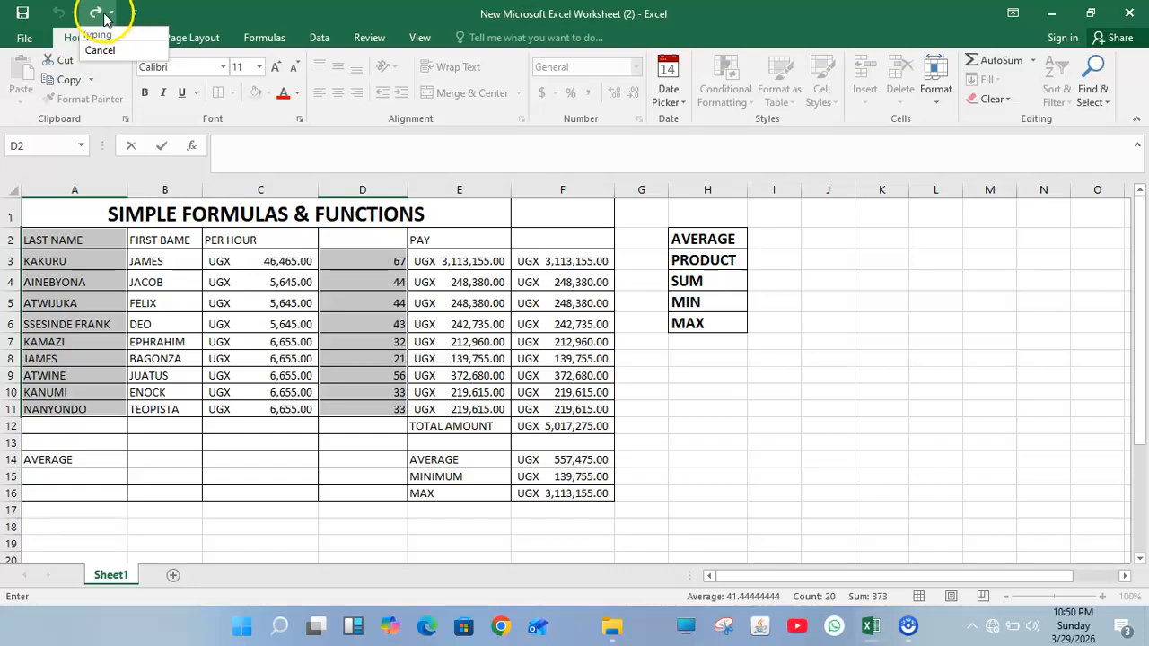
{"action": "left_click", "coordinate": [97, 35]}
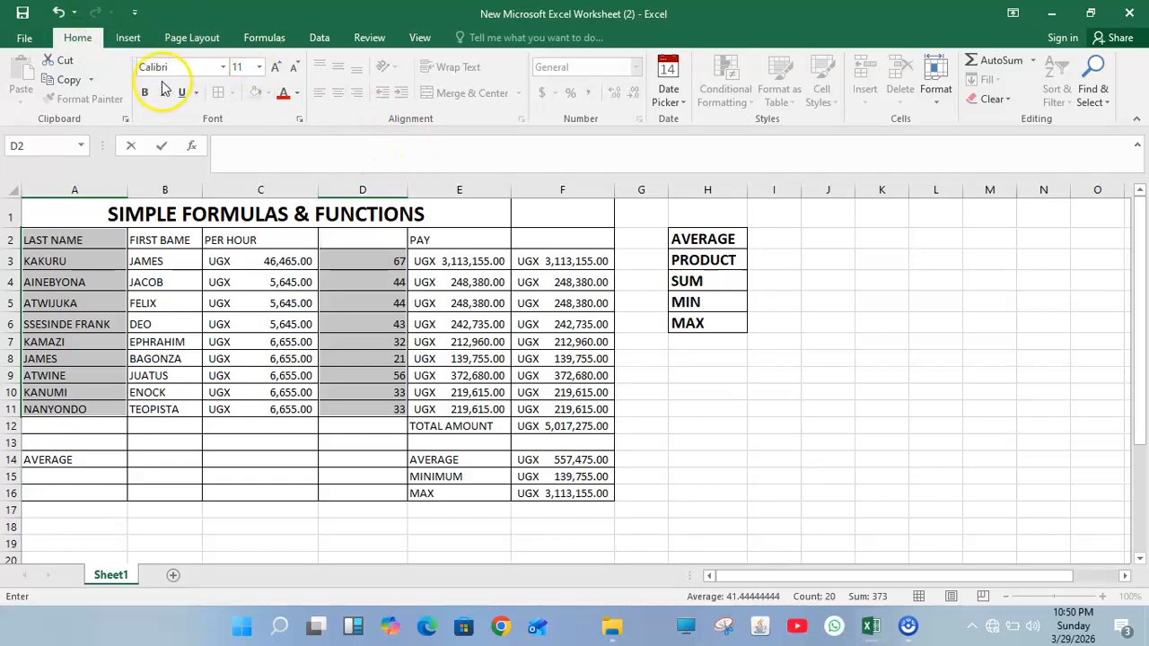
{"action": "left_click", "coordinate": [130, 38]}
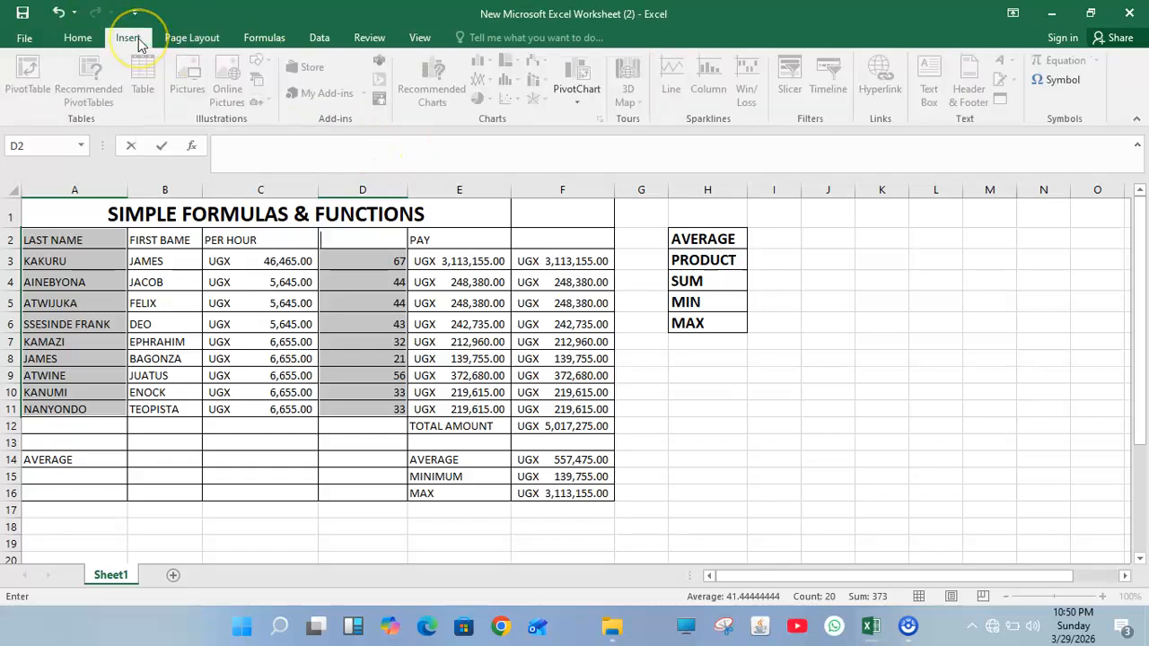
Step: Select A2:A11 plus D2:D11 and insert a recommended clustered column chart of them
{"action": "left_click", "coordinate": [714, 440]}
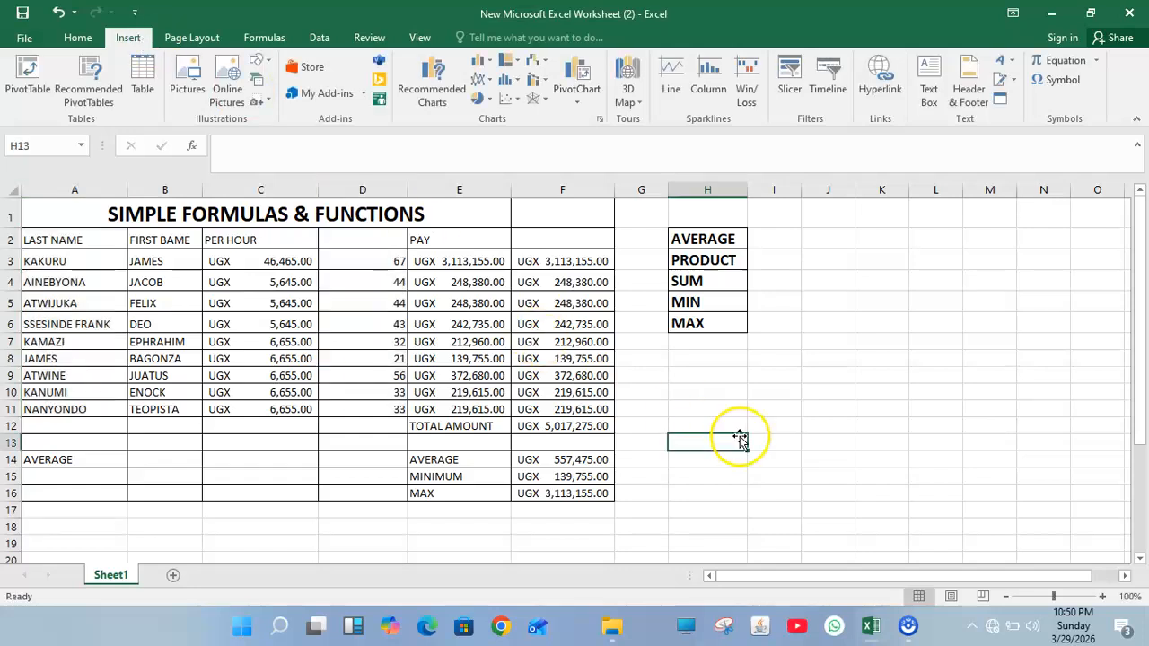
{"action": "left_click", "coordinate": [91, 236]}
{"action": "left_click_drag", "start_coordinate": [90, 236], "coordinate": [116, 405]}
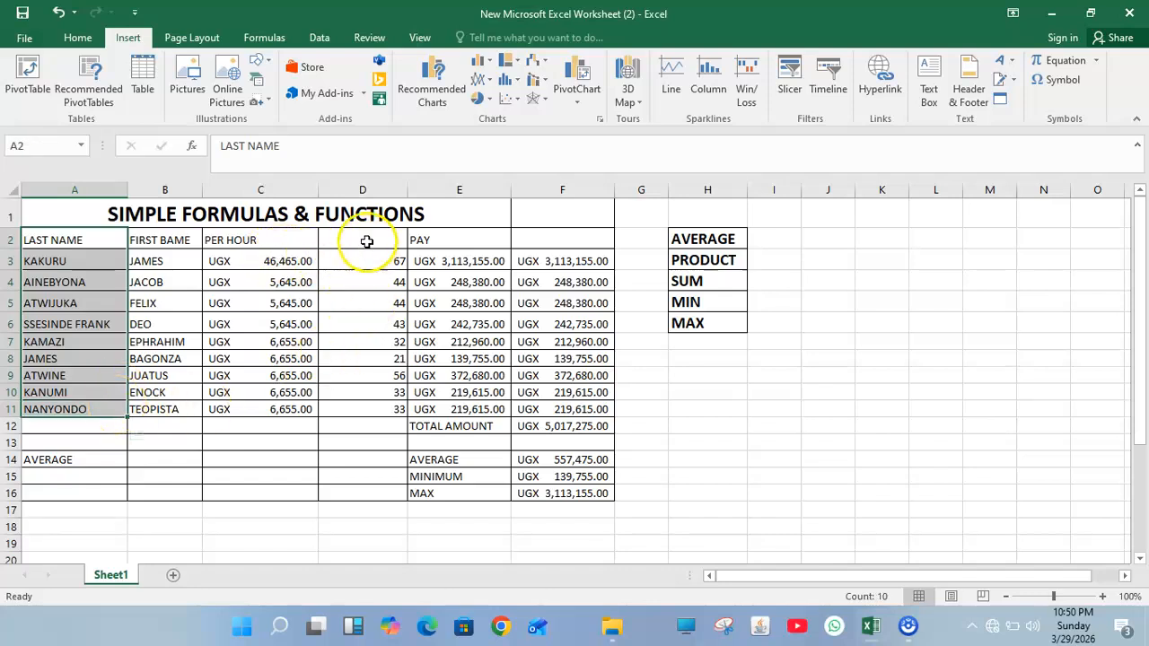
{"action": "left_click_drag", "start_coordinate": [365, 239], "coordinate": [392, 409]}
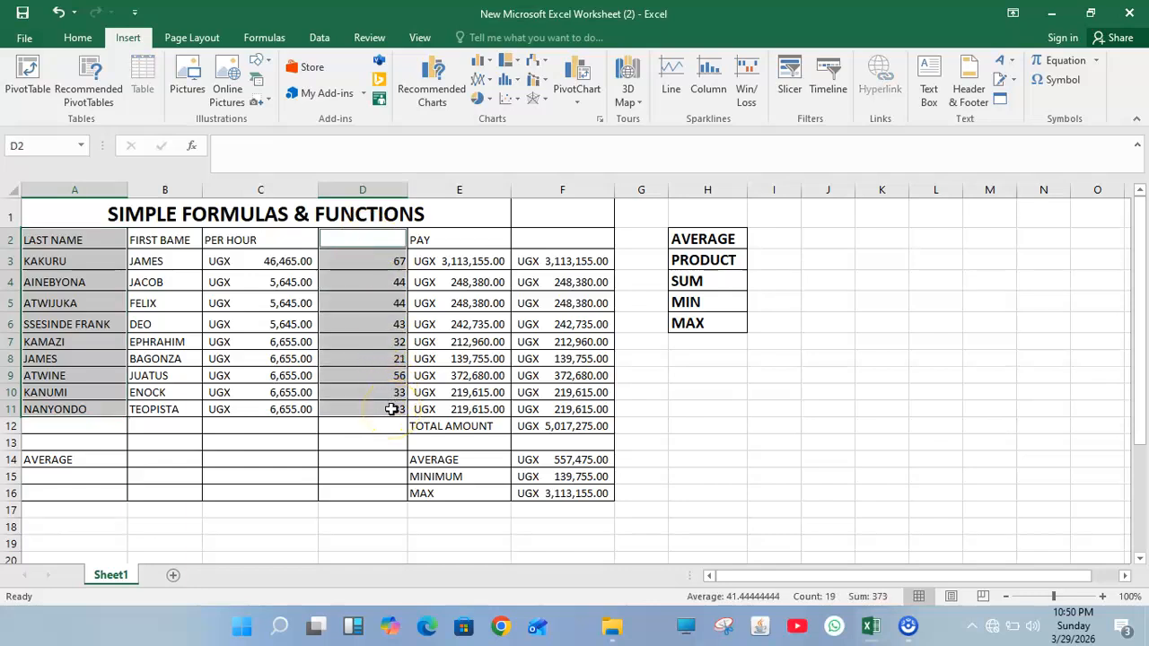
{"action": "left_click", "coordinate": [438, 81]}
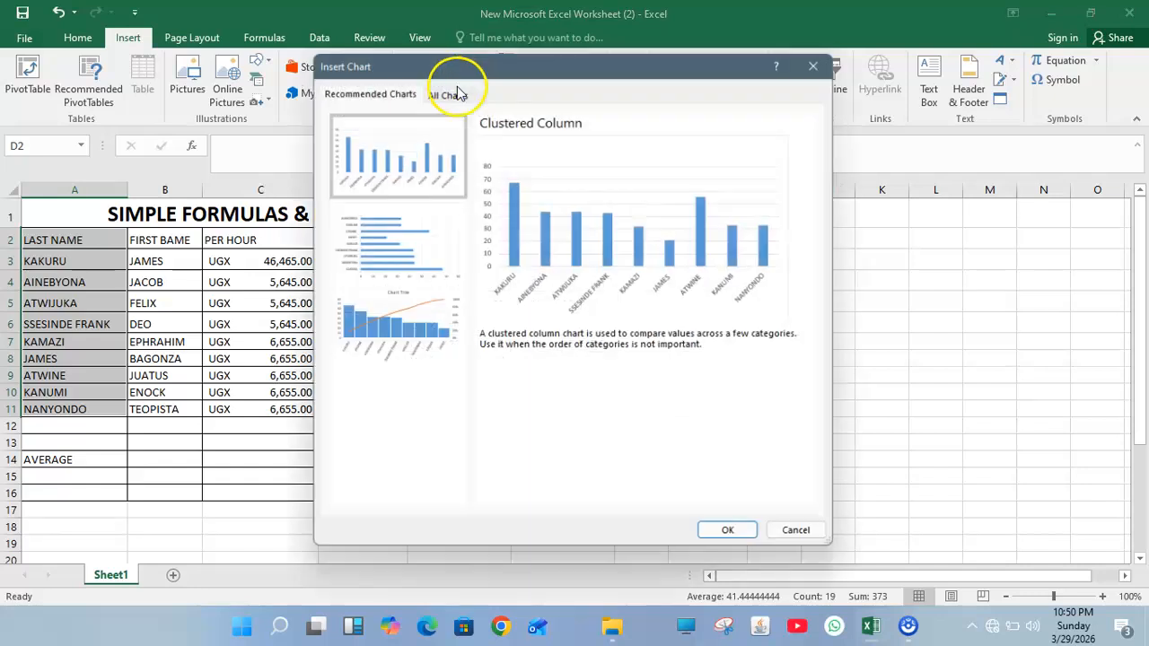
{"action": "left_click", "coordinate": [738, 535]}
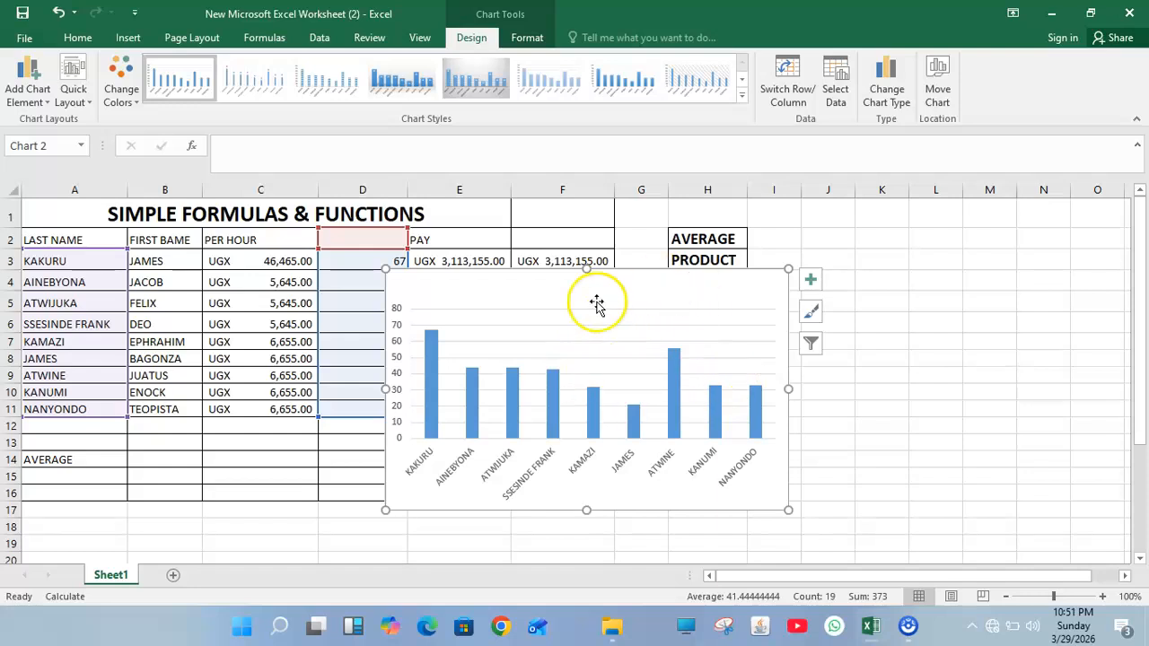
Step: Give the new hours chart a vertical axis title, leaving the horizontal axis untitled
{"action": "left_click", "coordinate": [27, 88]}
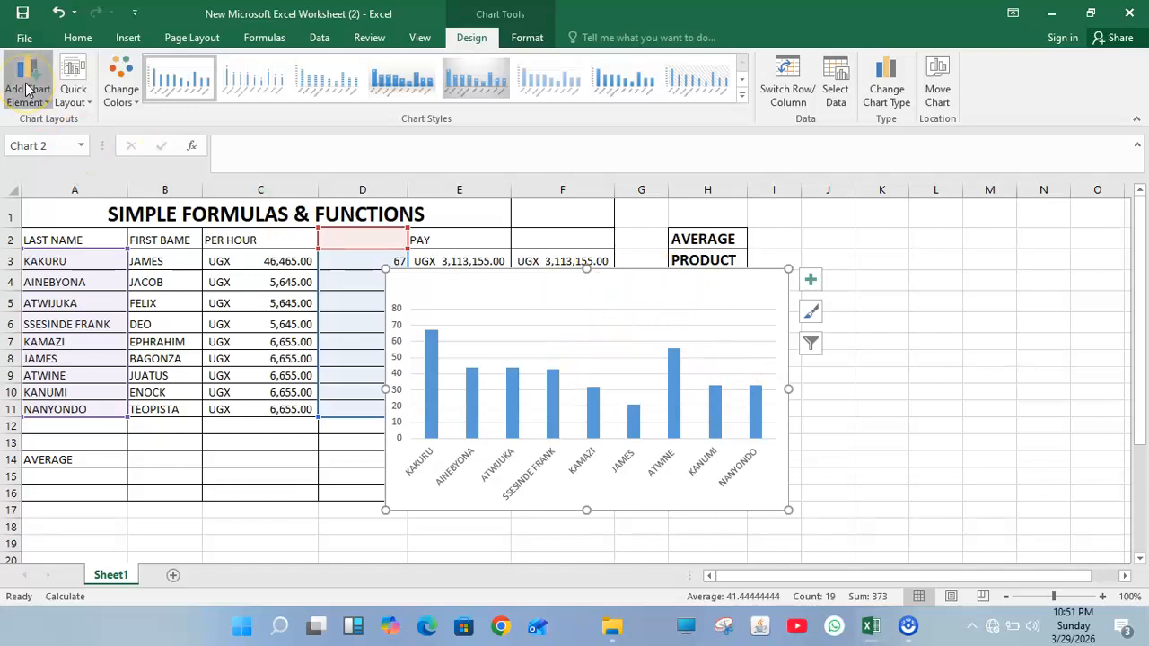
{"action": "mouse_move", "coordinate": [105, 152]}
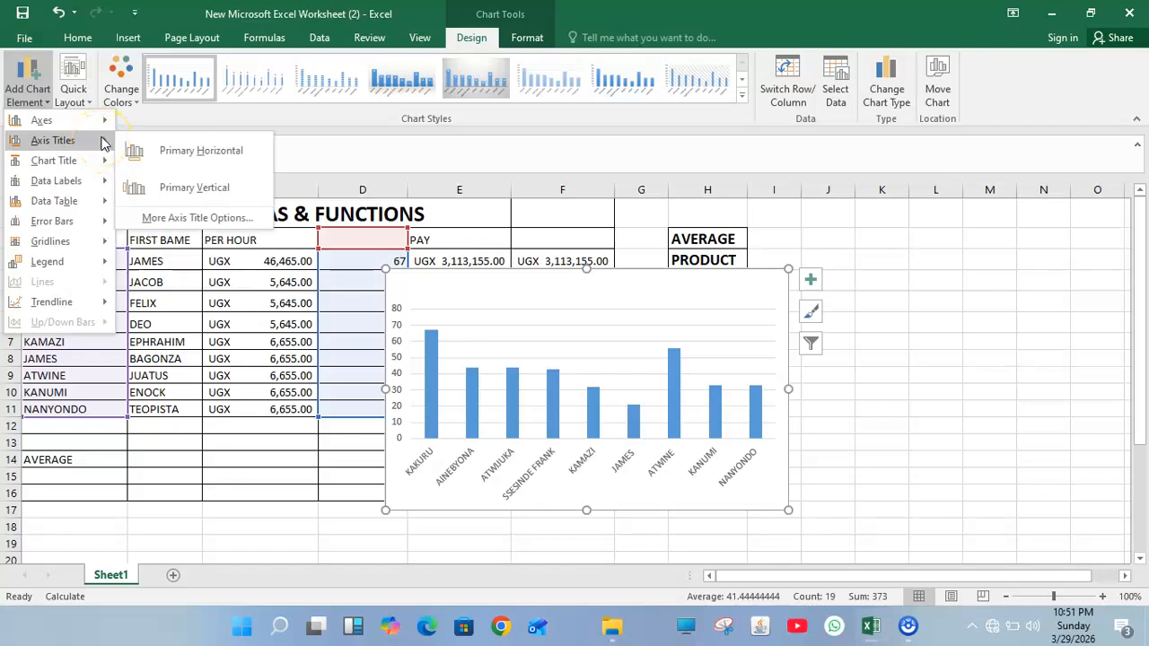
{"action": "left_click", "coordinate": [171, 154]}
{"action": "left_click", "coordinate": [174, 154]}
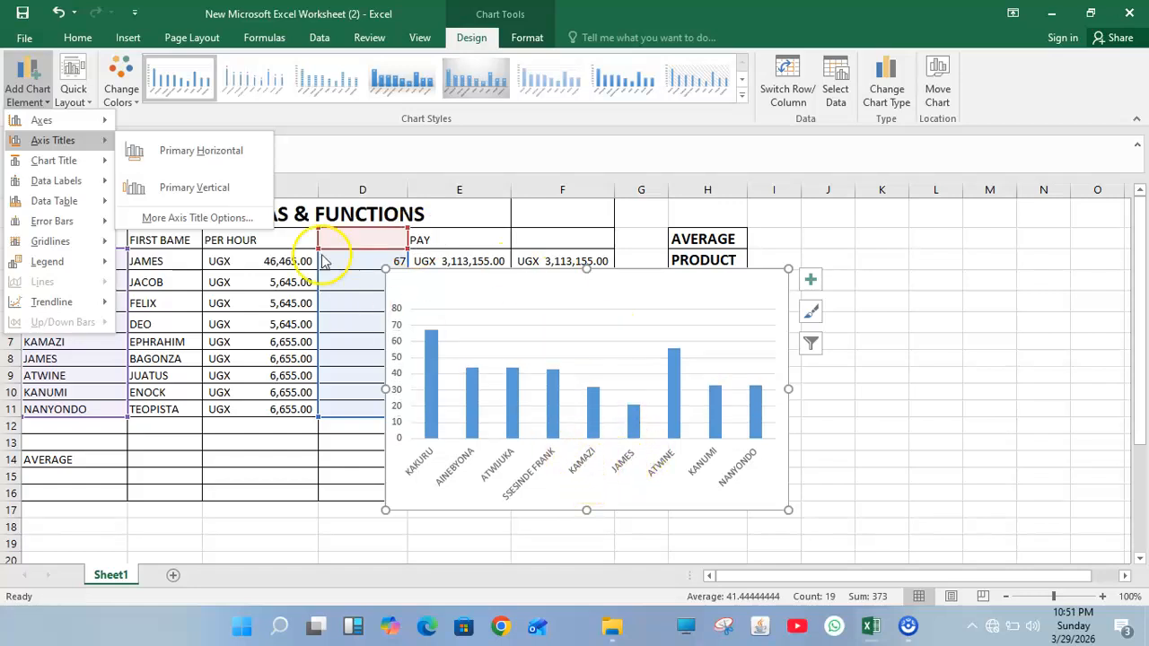
{"action": "left_click", "coordinate": [180, 188]}
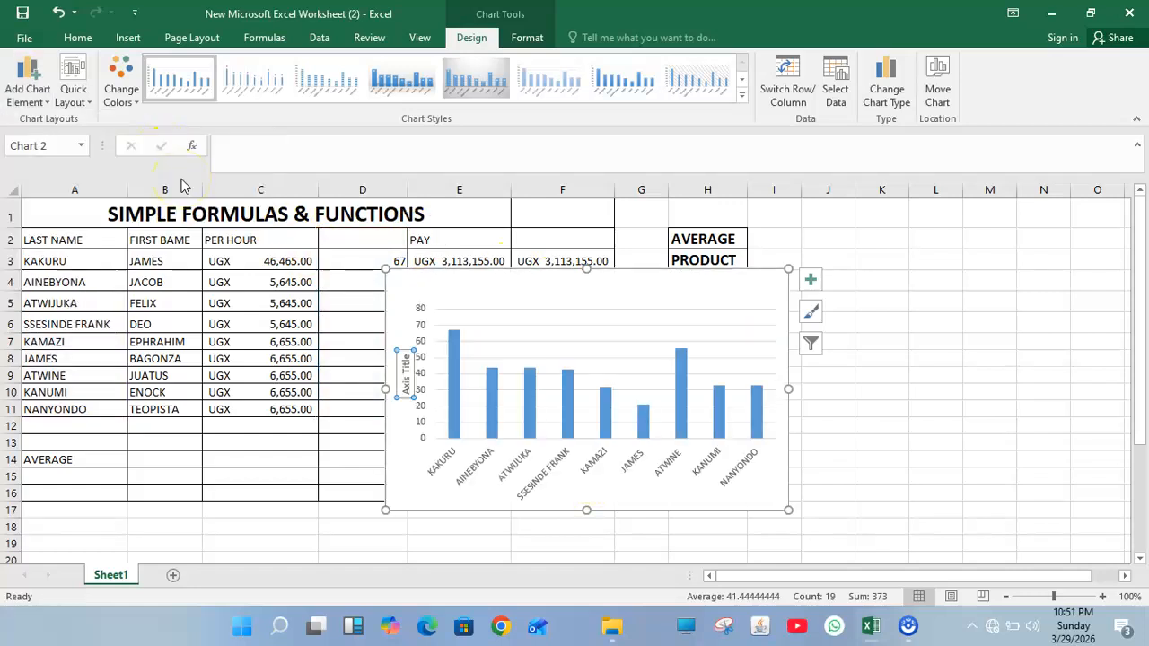
{"action": "left_click", "coordinate": [15, 71]}
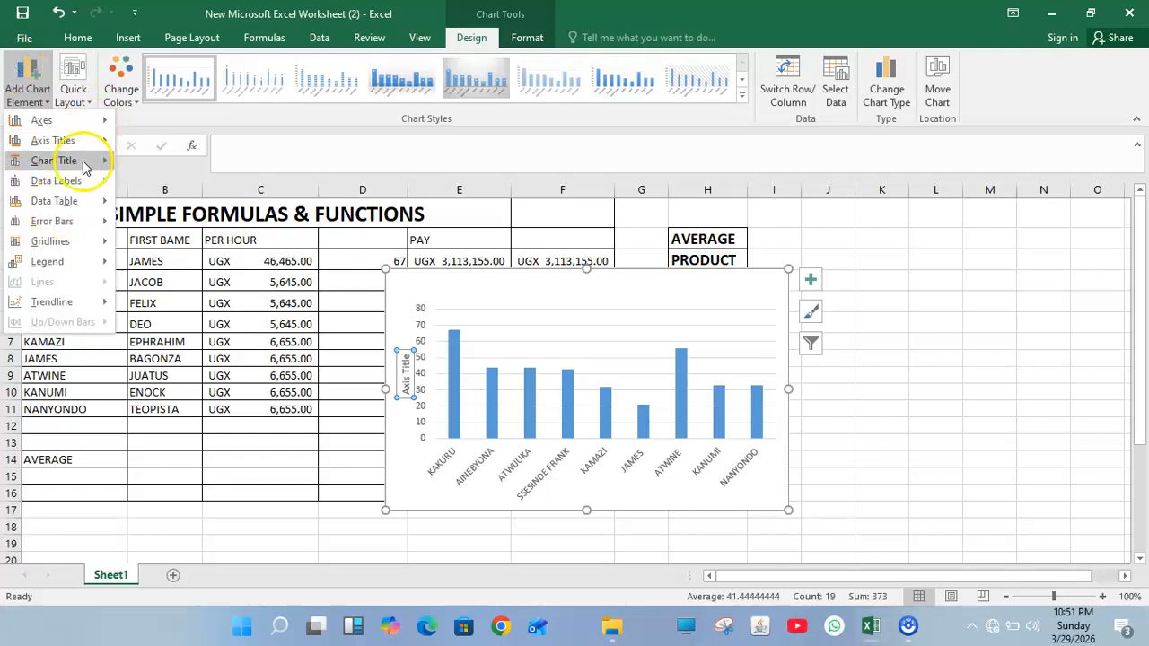
Step: Add a chart title above the columns and make it read HOURS WORKED
{"action": "mouse_move", "coordinate": [83, 166]}
{"action": "left_click", "coordinate": [183, 209]}
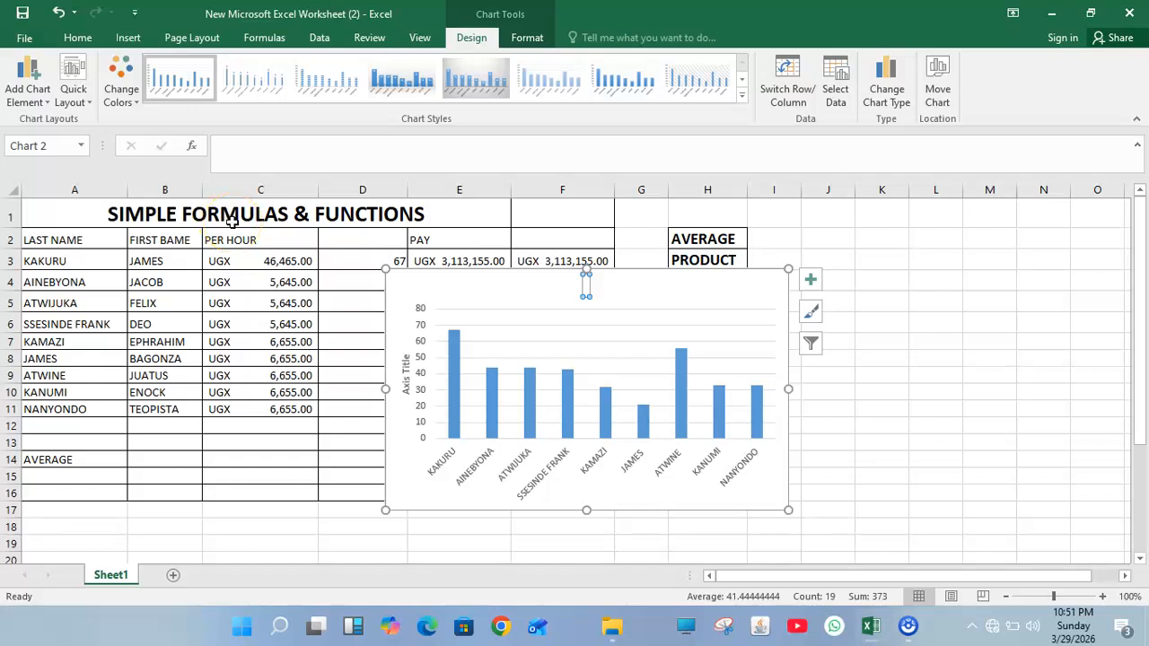
{"action": "type", "text": "H"}
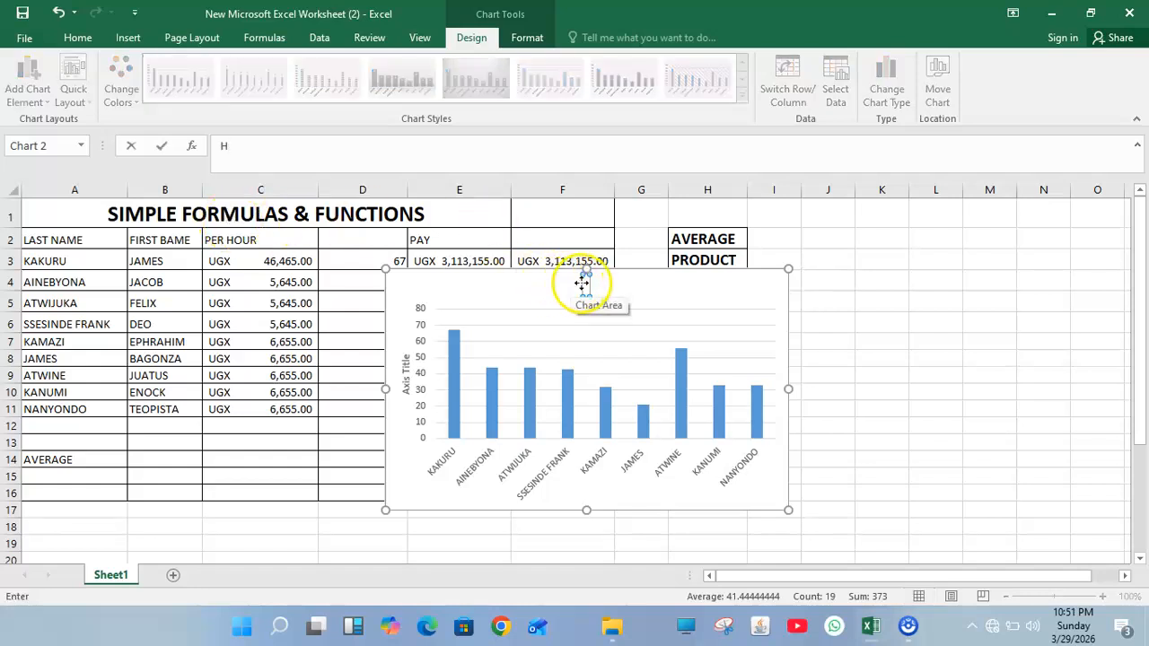
{"action": "double_click", "coordinate": [586, 284]}
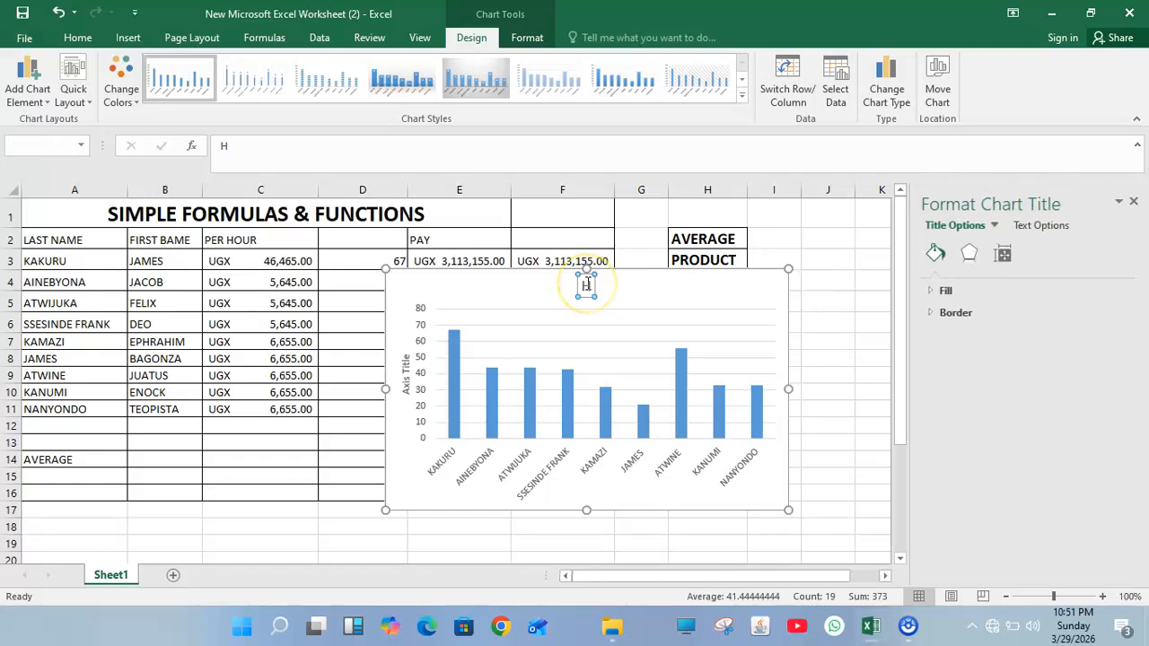
{"action": "type", "text": "OURS WORKED"}
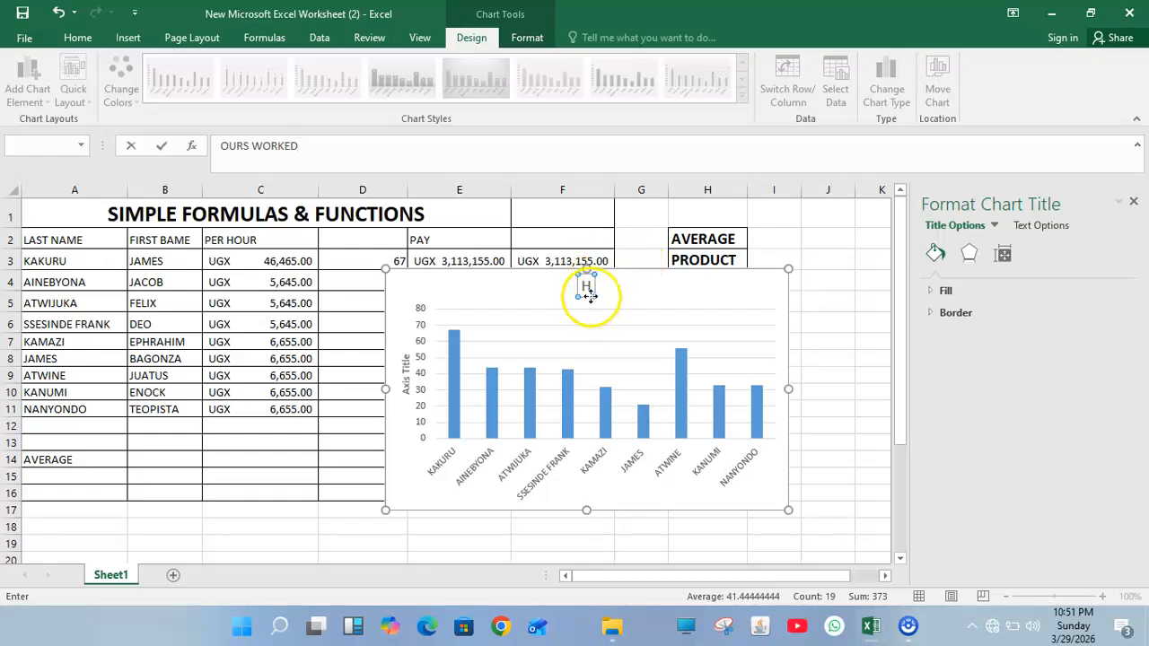
{"action": "double_click", "coordinate": [589, 286]}
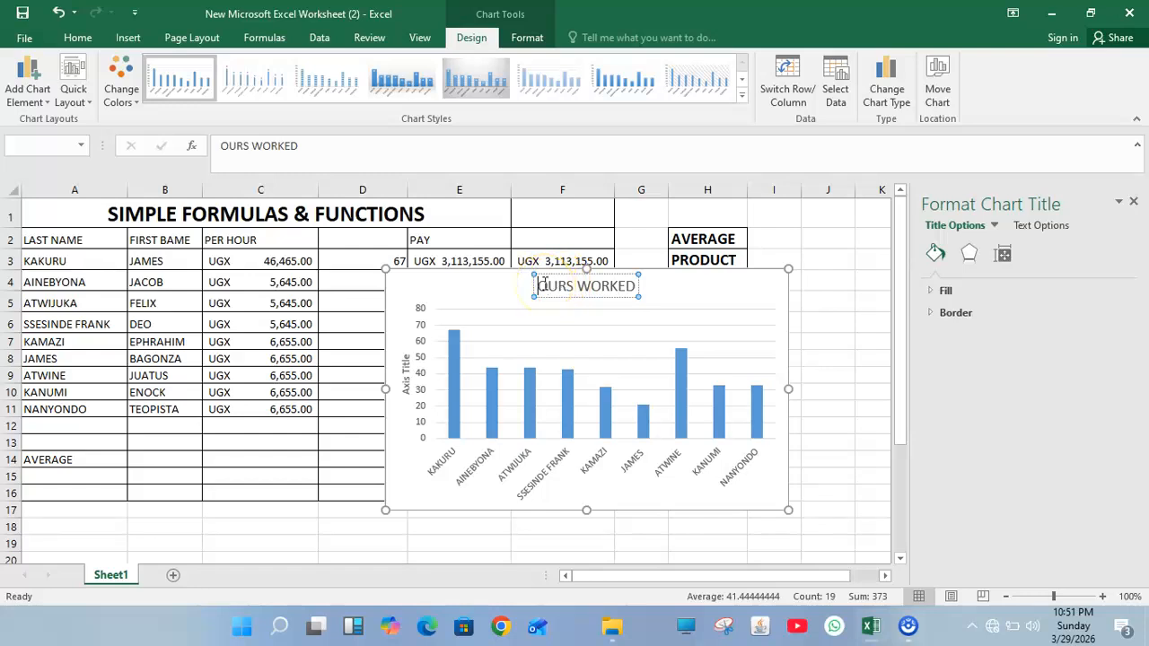
{"action": "left_click", "coordinate": [541, 286]}
{"action": "type", "text": "H"}
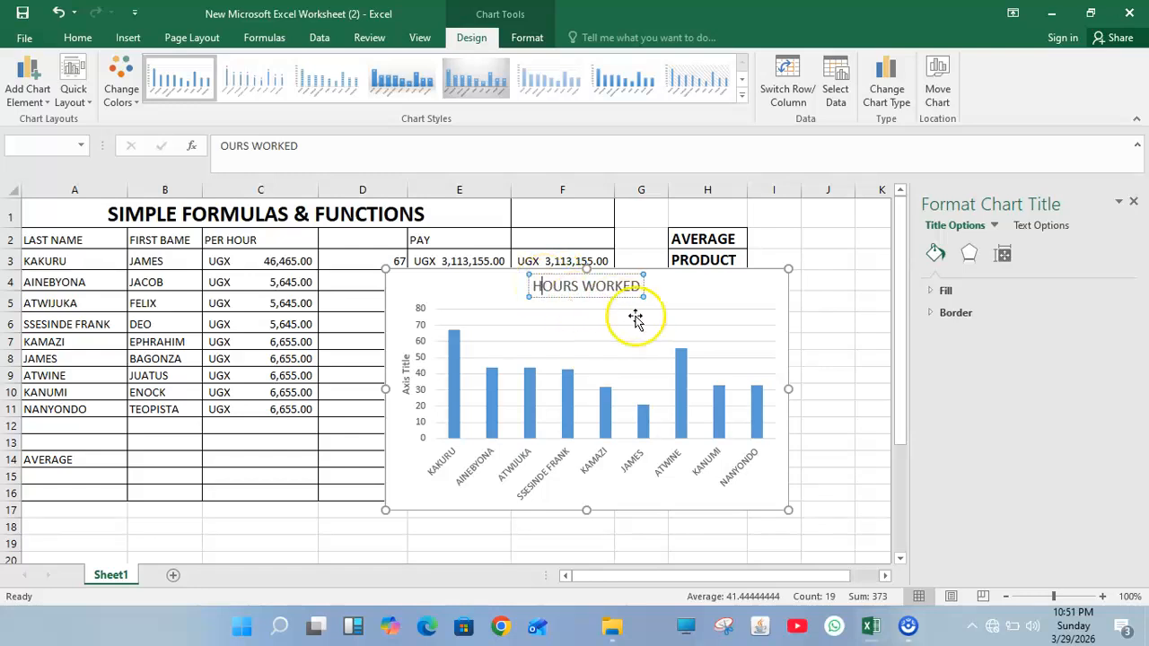
{"action": "left_click", "coordinate": [662, 367]}
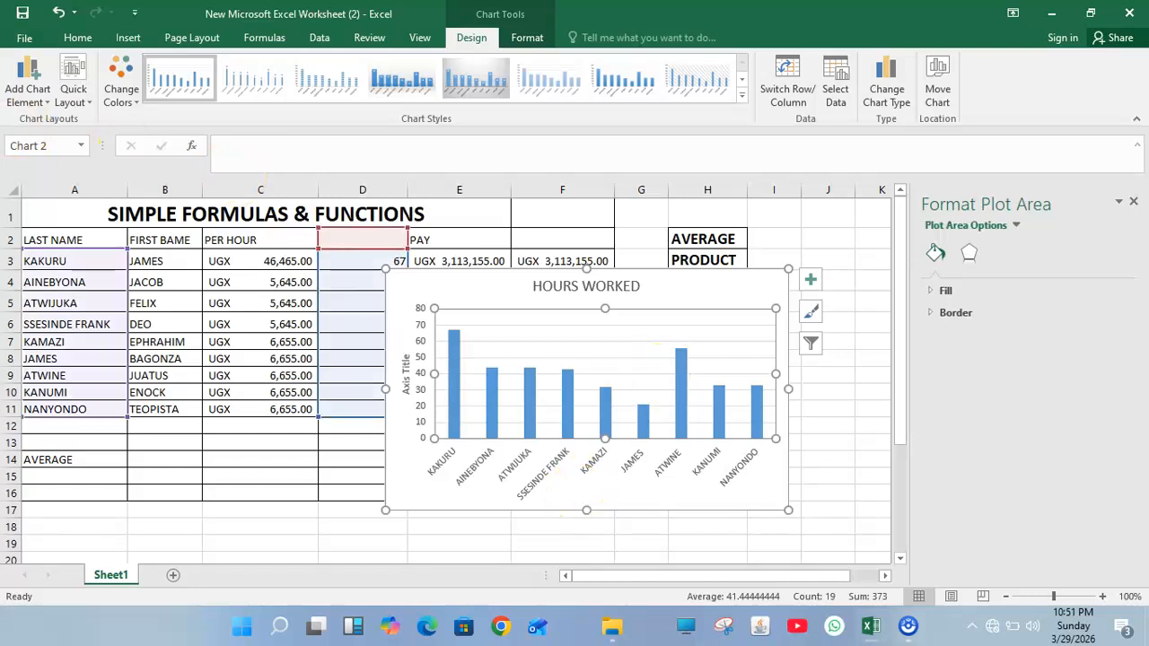
Step: Add placeholder 'Axis Title' boxes for the primary horizontal and primary vertical axes
{"action": "left_click", "coordinate": [27, 86]}
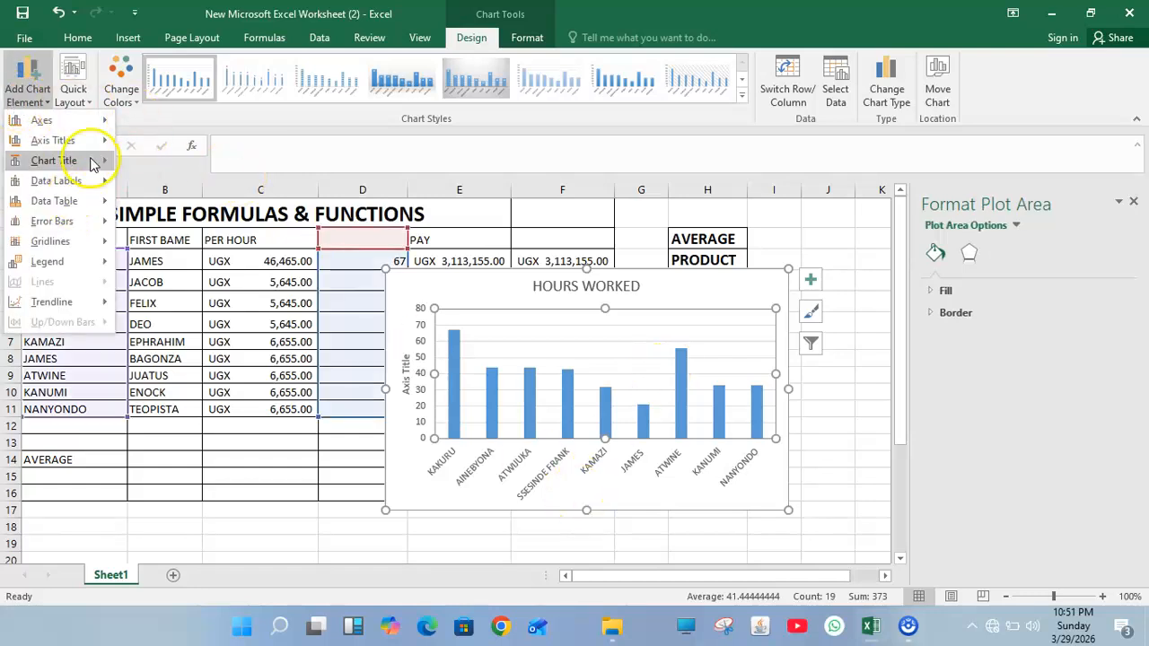
{"action": "mouse_move", "coordinate": [54, 140]}
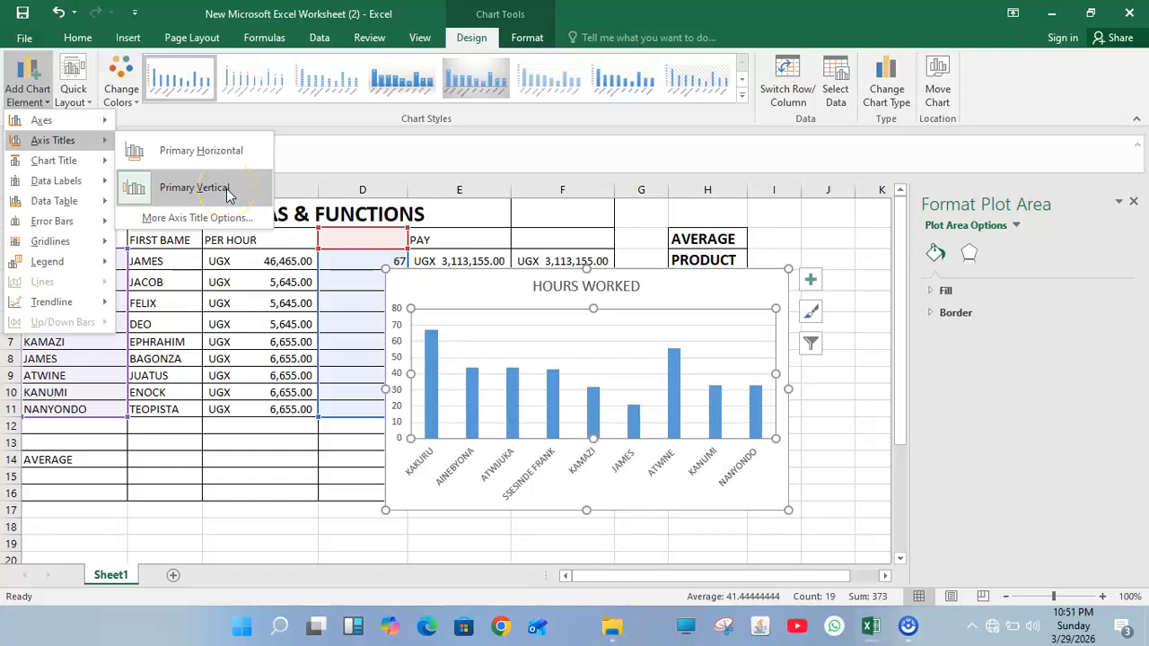
{"action": "left_click", "coordinate": [194, 188]}
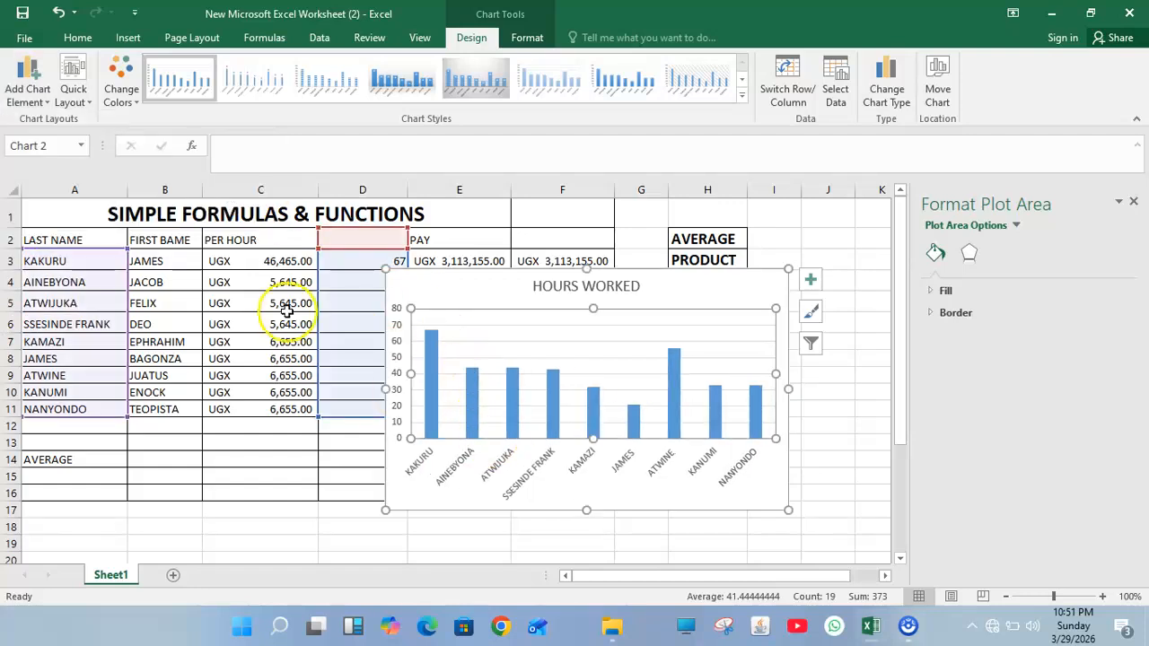
{"action": "left_click", "coordinate": [22, 79]}
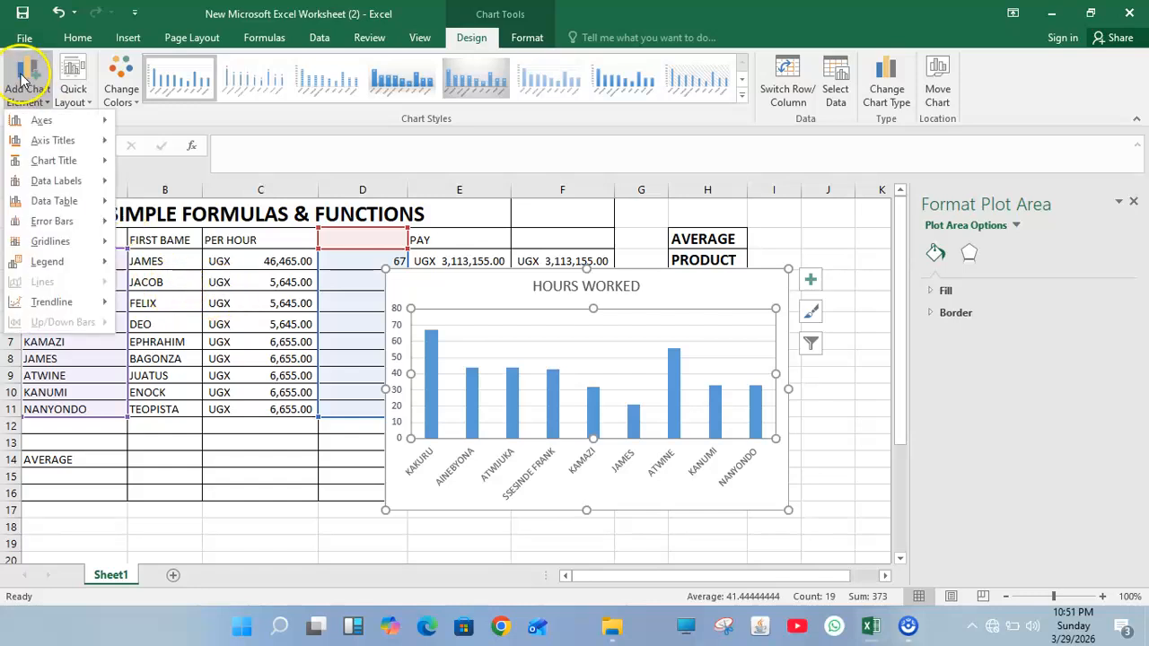
{"action": "mouse_move", "coordinate": [101, 141]}
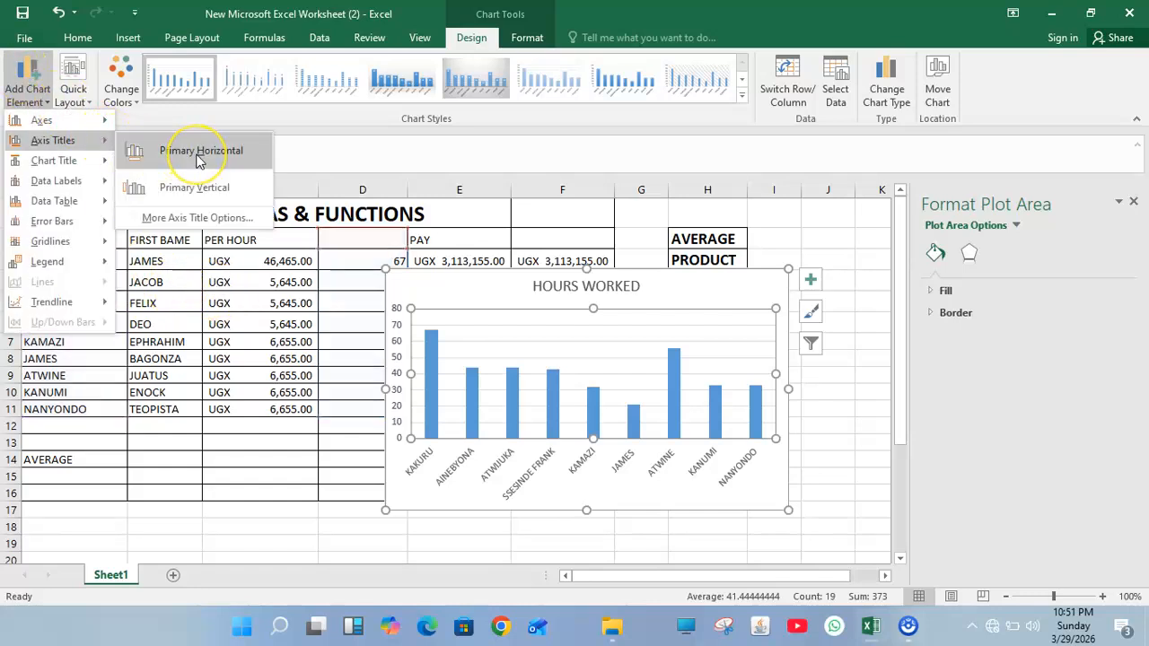
{"action": "left_click", "coordinate": [200, 153]}
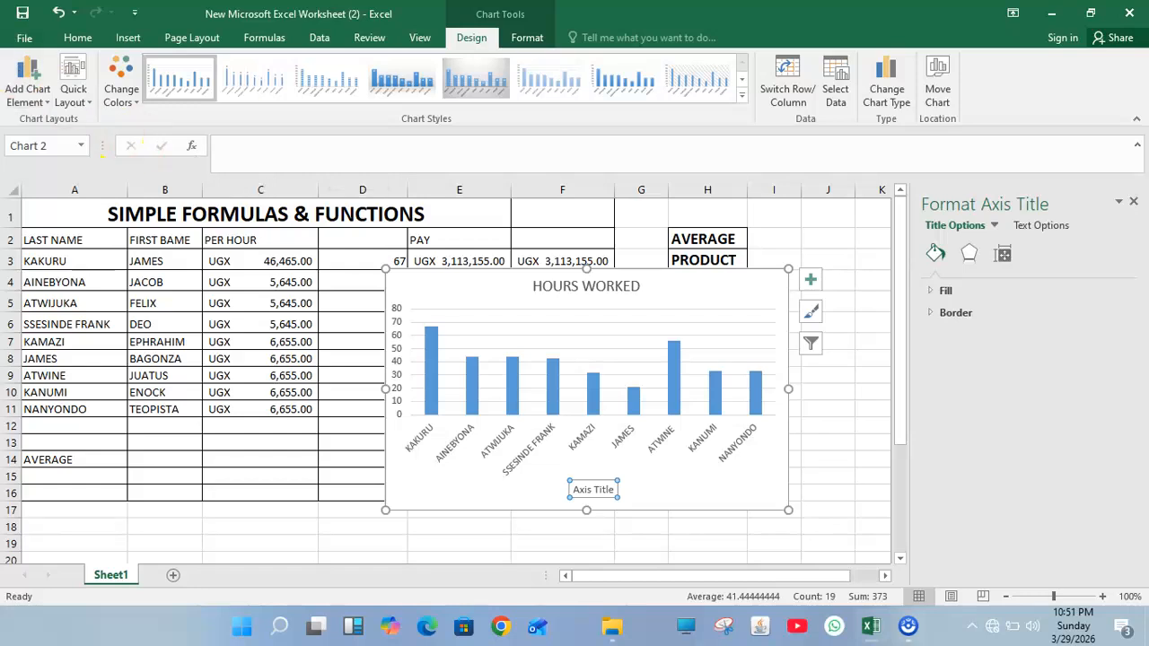
{"action": "left_click", "coordinate": [27, 79]}
{"action": "mouse_move", "coordinate": [100, 141]}
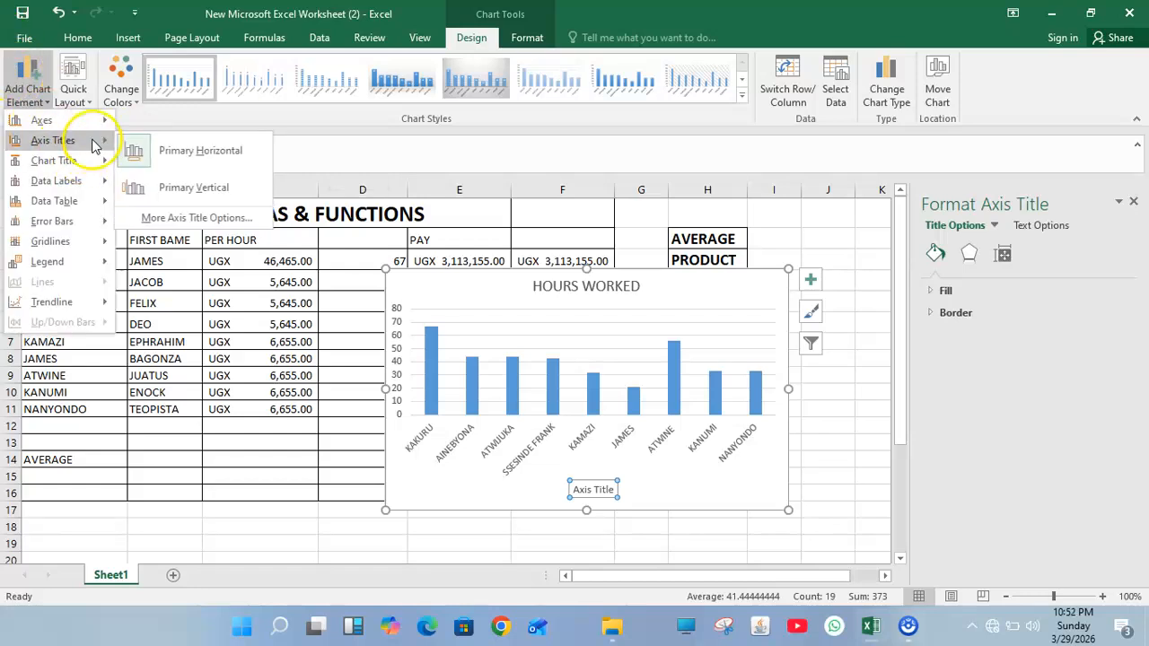
{"action": "left_click", "coordinate": [200, 186]}
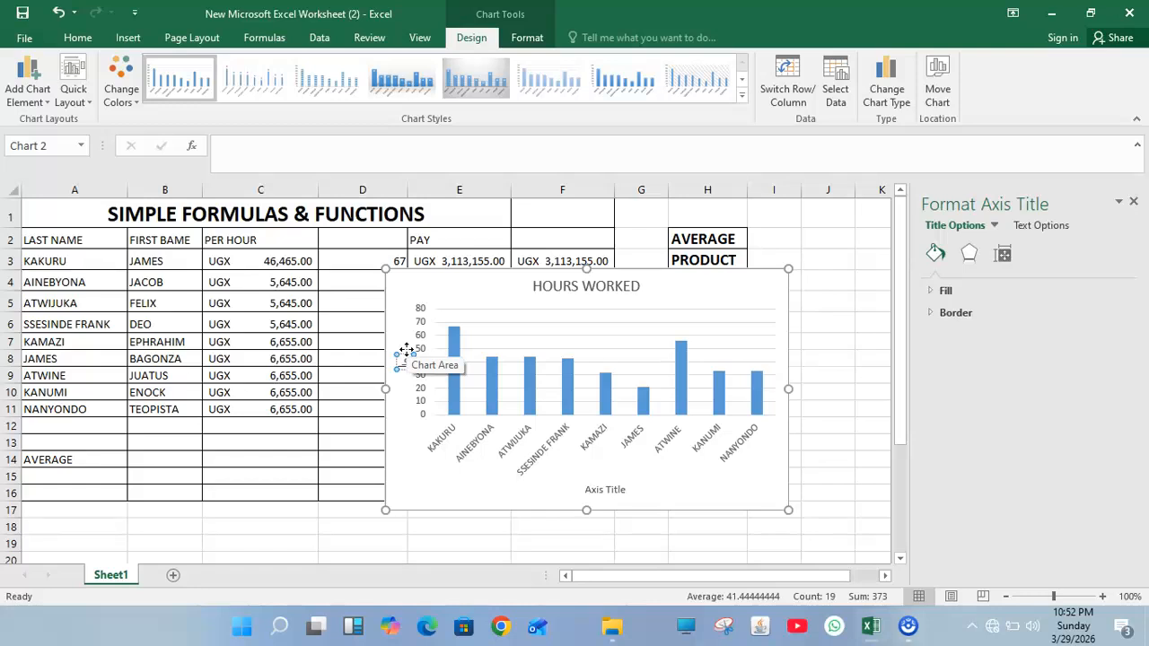
Step: Type HOURS into the vertical axis title and replace the horizontal 'Axis Title' placeholder with NAMES
{"action": "type", "text": "URS"}
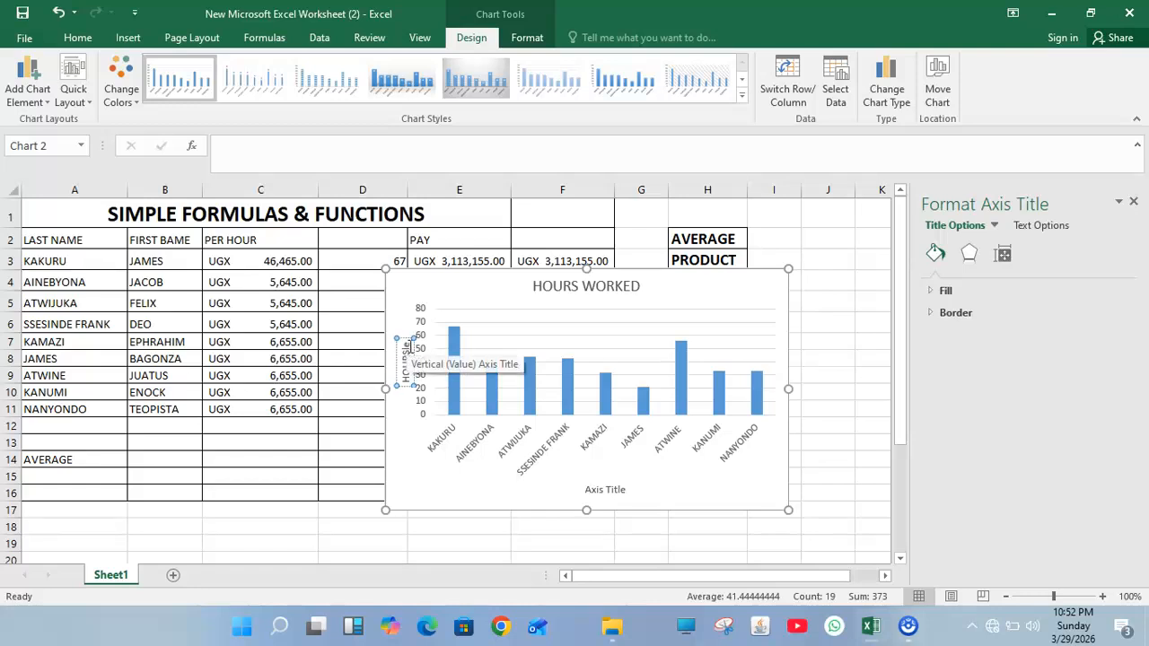
{"action": "key", "text": "BackSpace"}
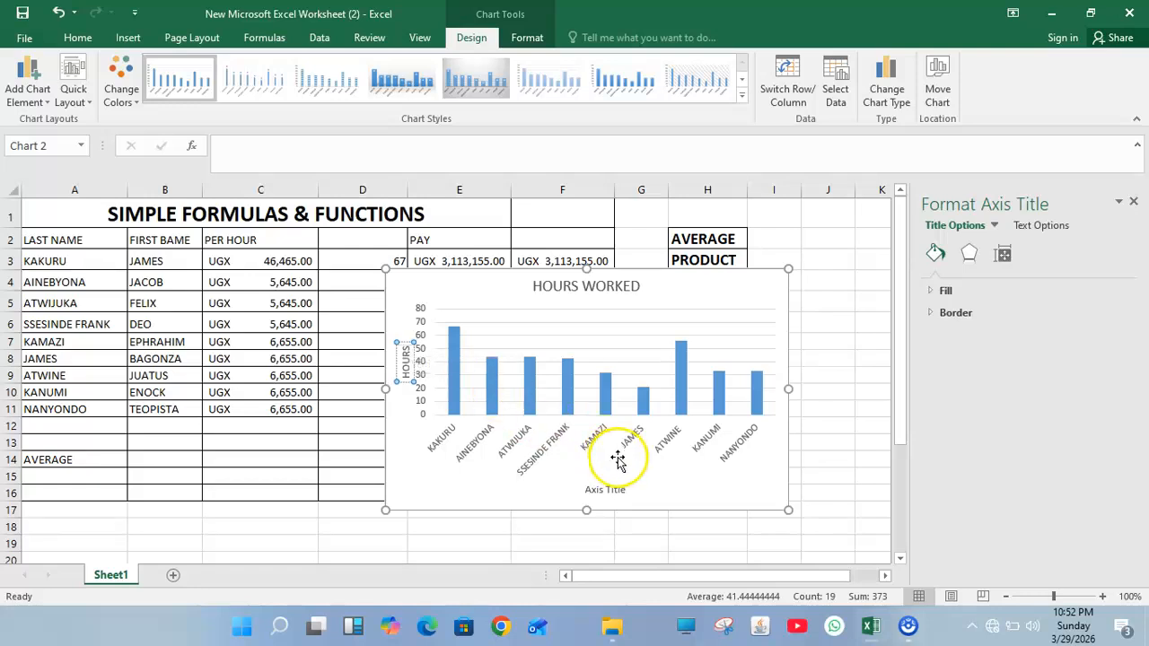
{"action": "left_click", "coordinate": [617, 487]}
{"action": "left_click", "coordinate": [617, 489]}
{"action": "key", "text": "BackSpace"}
{"action": "key", "text": "BackSpace"}
{"action": "key", "text": "BackSpace"}
{"action": "key", "text": "BackSpace"}
{"action": "key", "text": "BackSpace"}
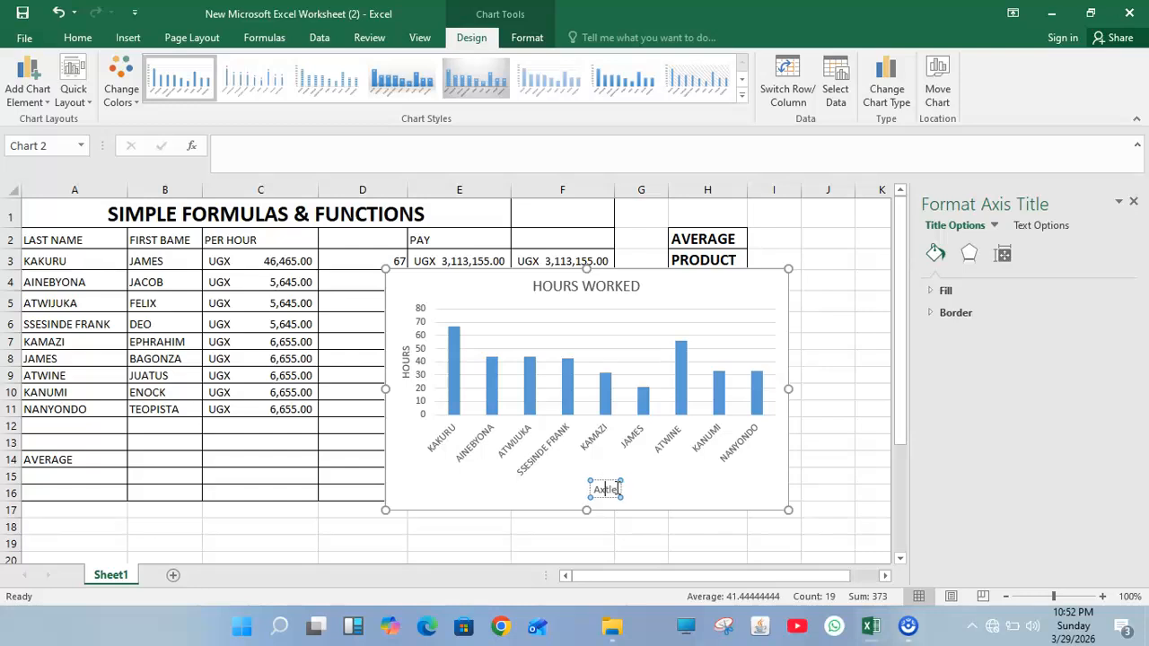
{"action": "key", "text": "Delete"}
{"action": "key", "text": "Delete"}
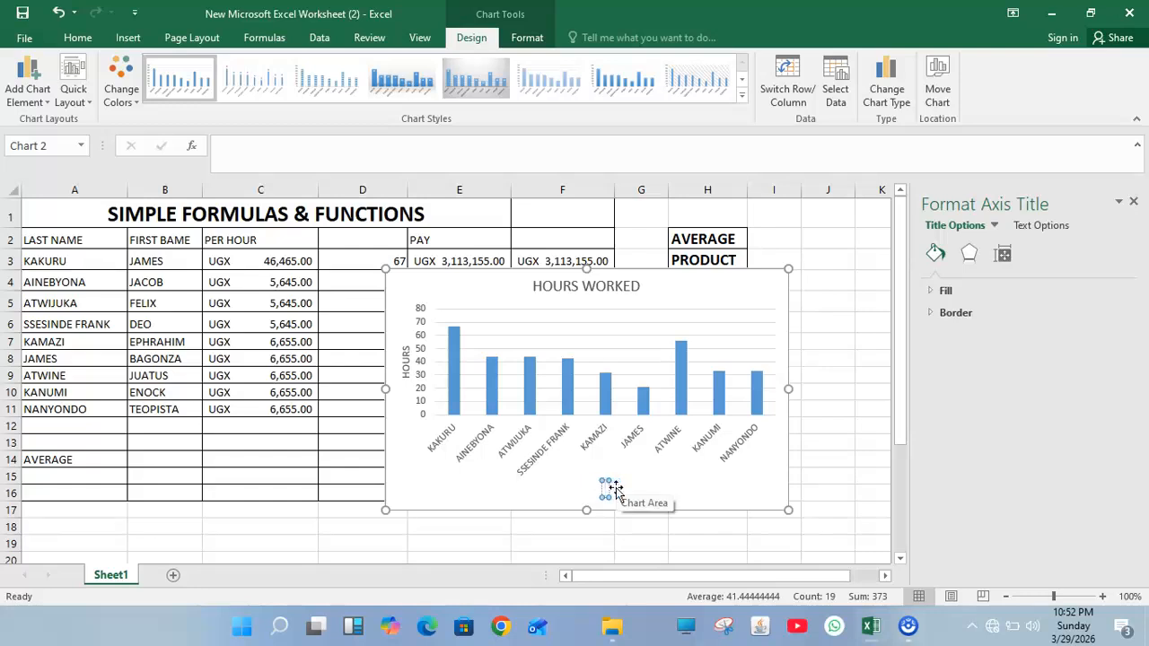
{"action": "type", "text": "NAMES"}
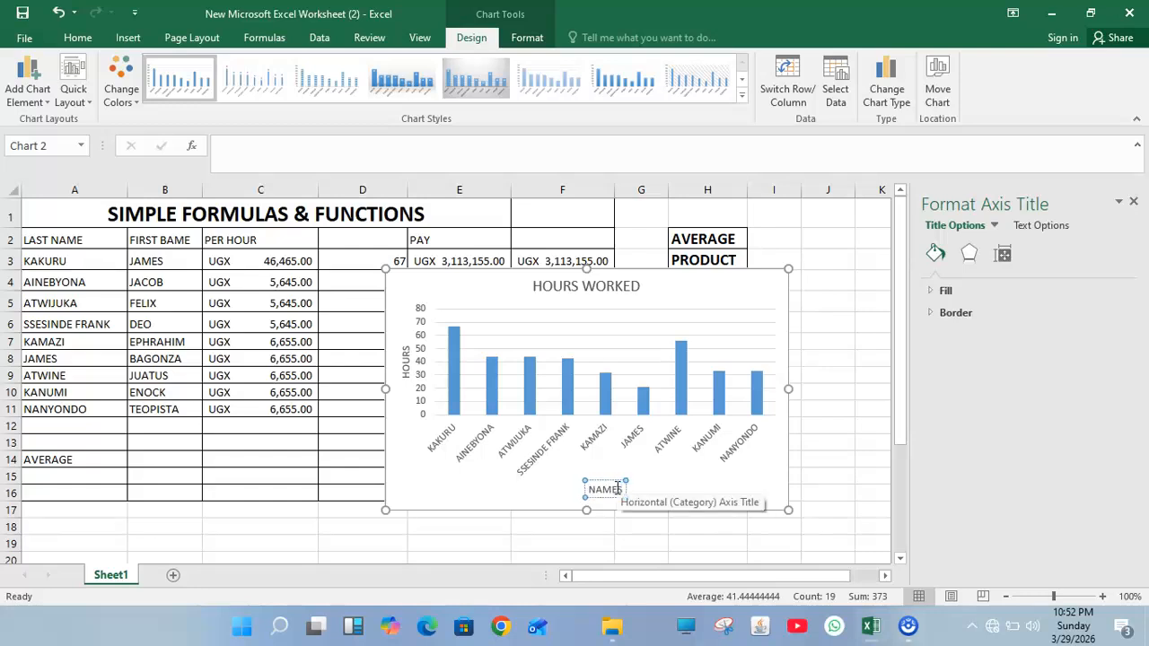
{"action": "left_click", "coordinate": [848, 431]}
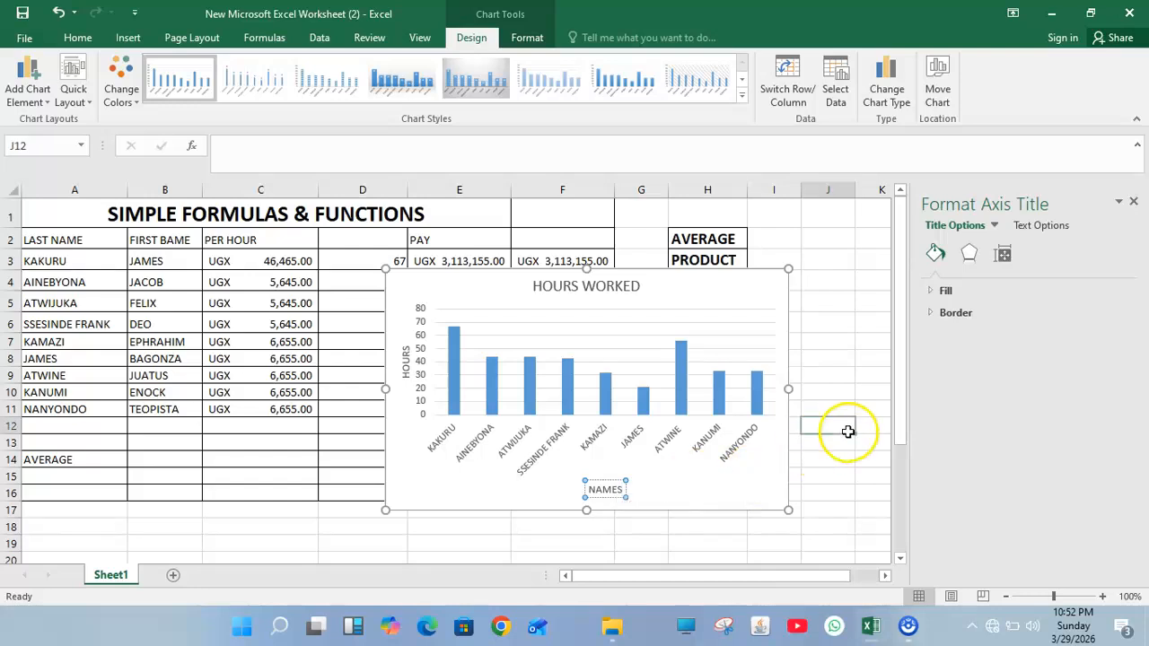
Step: Cut the HOURS WORKED chart from Sheet1, paste it onto a new Sheet2, then return to Sheet1
{"action": "left_click", "coordinate": [737, 291]}
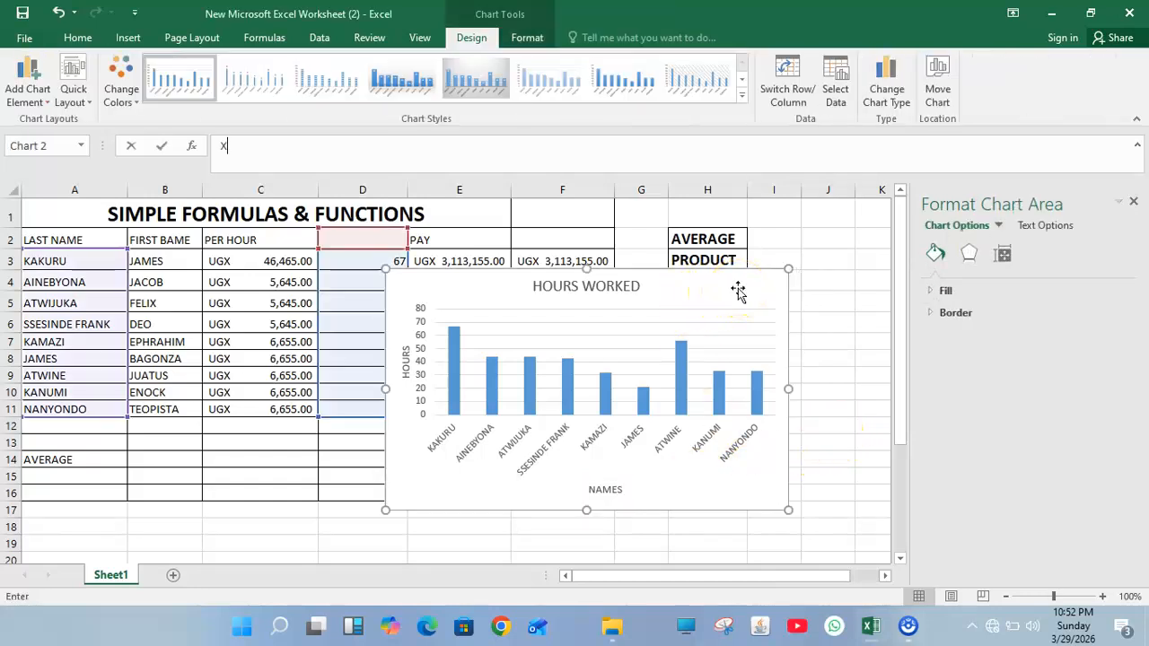
{"action": "type", "text": "X"}
{"action": "key", "text": "Return"}
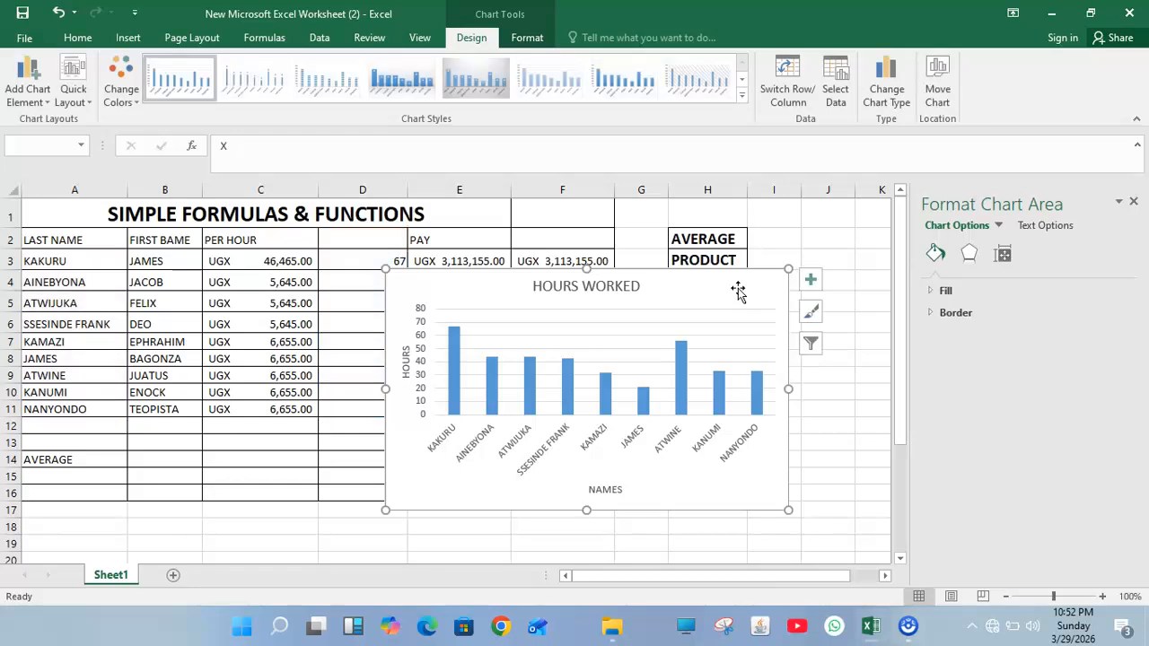
{"action": "key", "text": "Delete"}
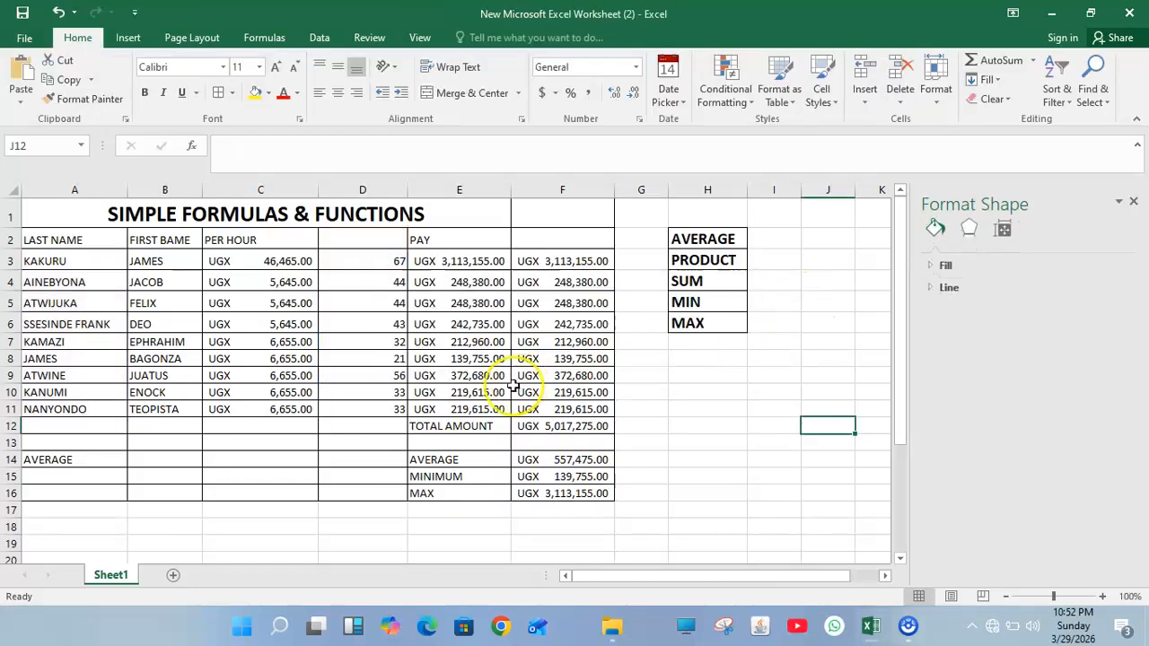
{"action": "left_click", "coordinate": [171, 576]}
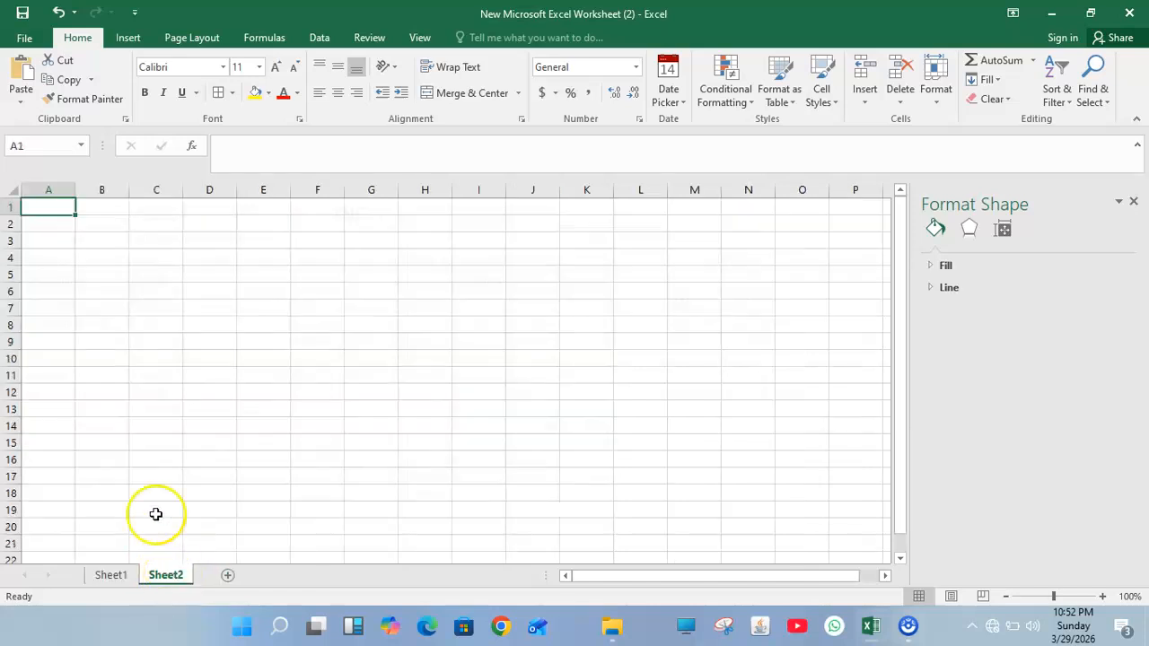
{"action": "key", "text": "ctrl+v"}
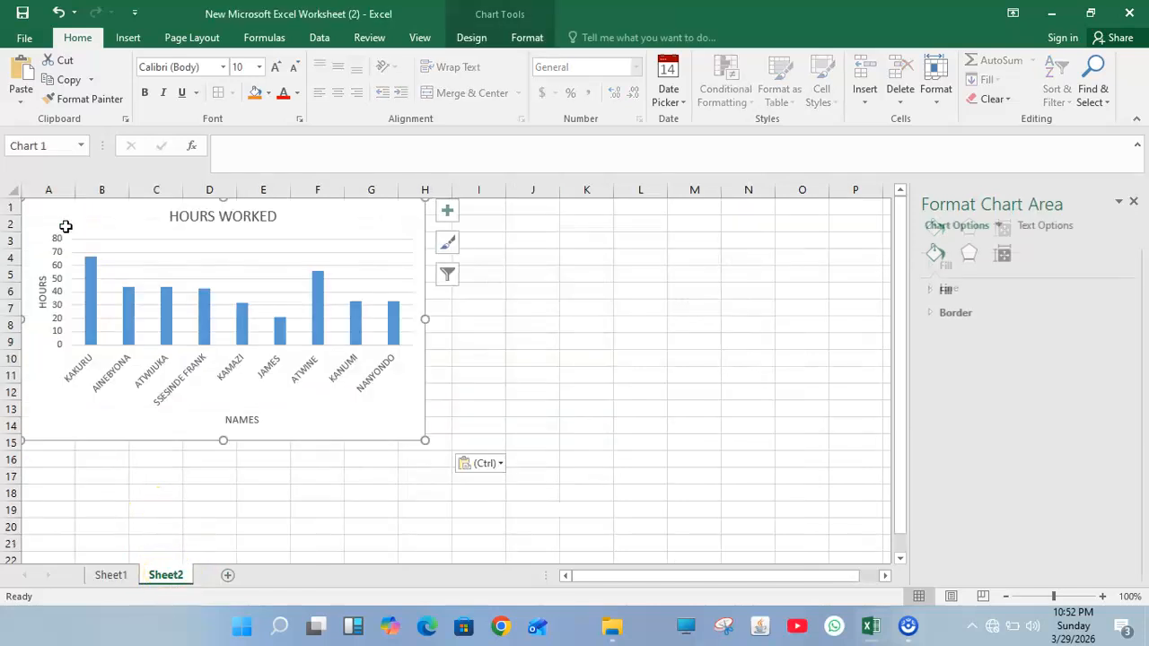
{"action": "left_click", "coordinate": [115, 574]}
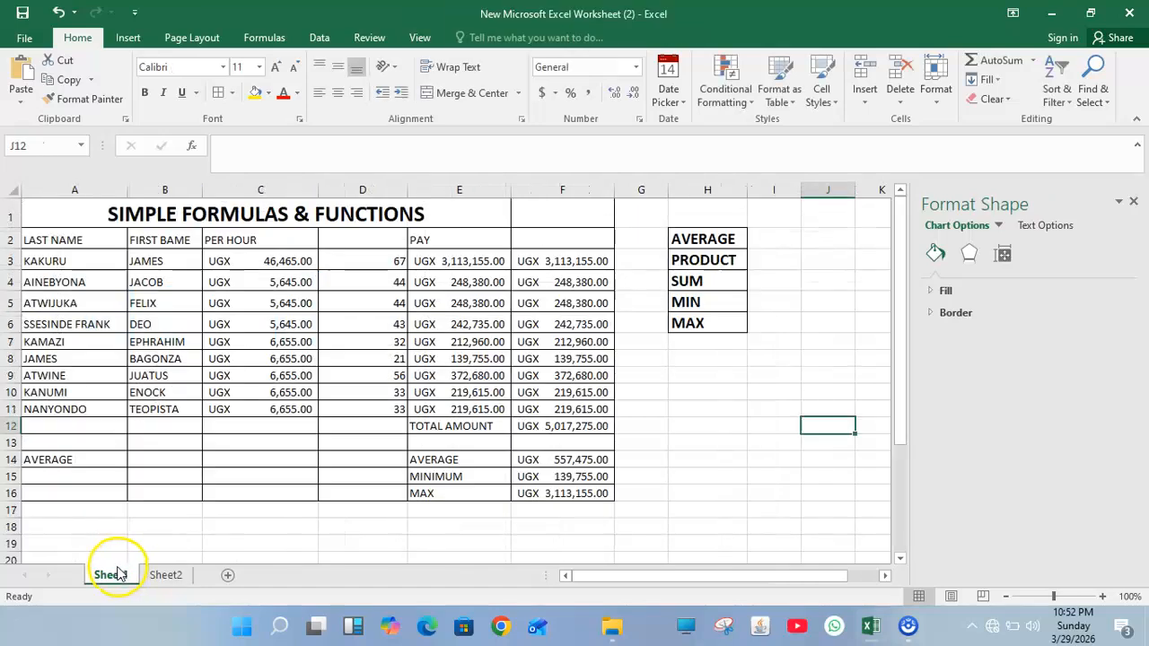